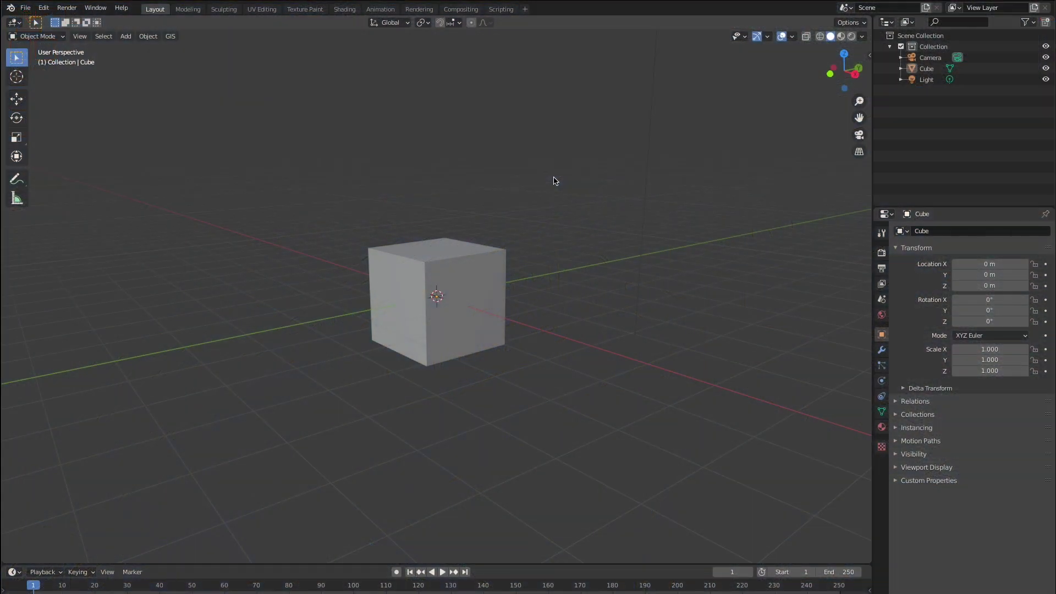
# Step: Pan and zoom the Crash Site map onto the nautiloid wreck, then collapse the chat sidebar
pyautogui.moveTo(501, 233); pyautogui.dragTo(475, 255, button='middle')
pyautogui.scroll(2, 463, 263)
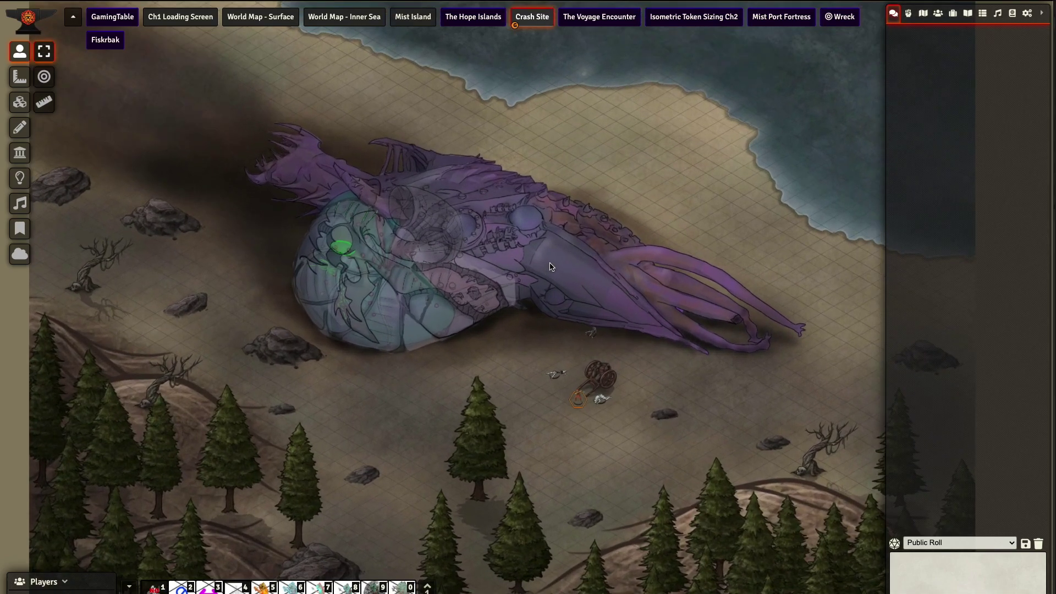
pyautogui.moveTo(551, 267); pyautogui.dragTo(478, 260, button='right')
pyautogui.scroll(1, 478, 261)
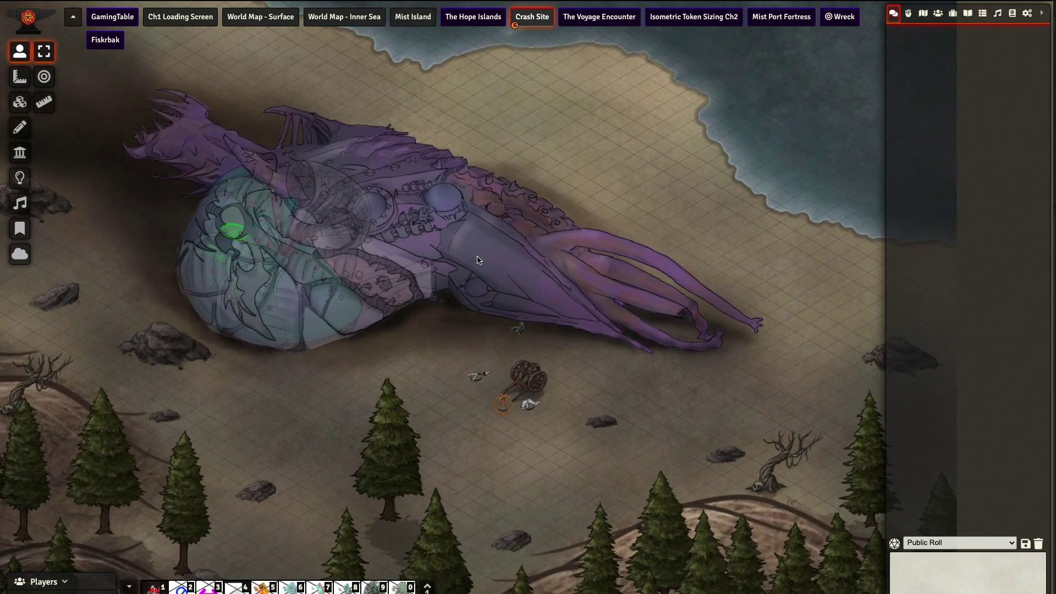
pyautogui.moveTo(406, 233); pyautogui.dragTo(481, 268, button='right')
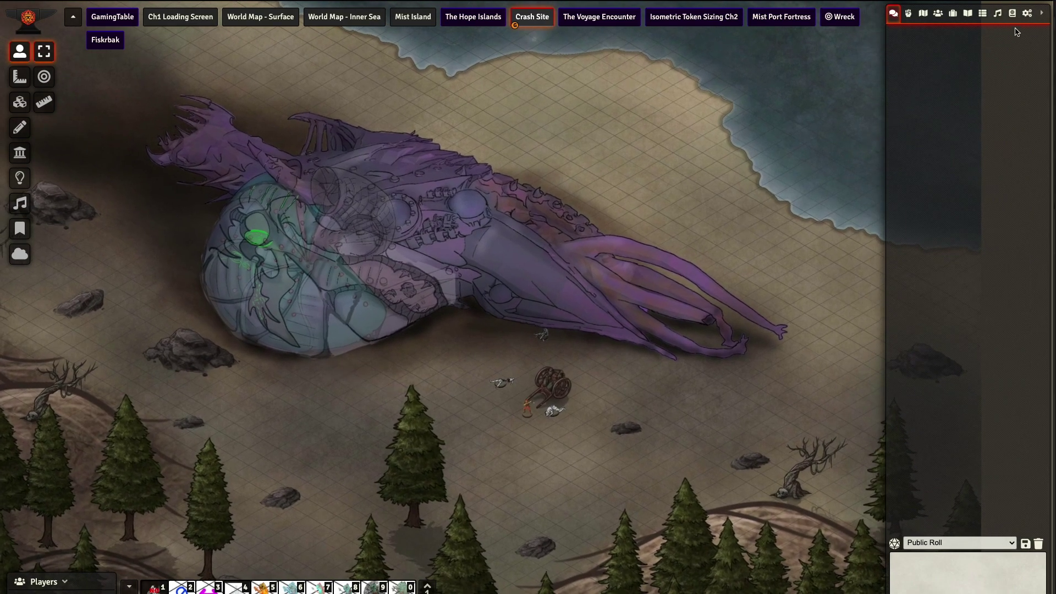
pyautogui.click(1040, 14)
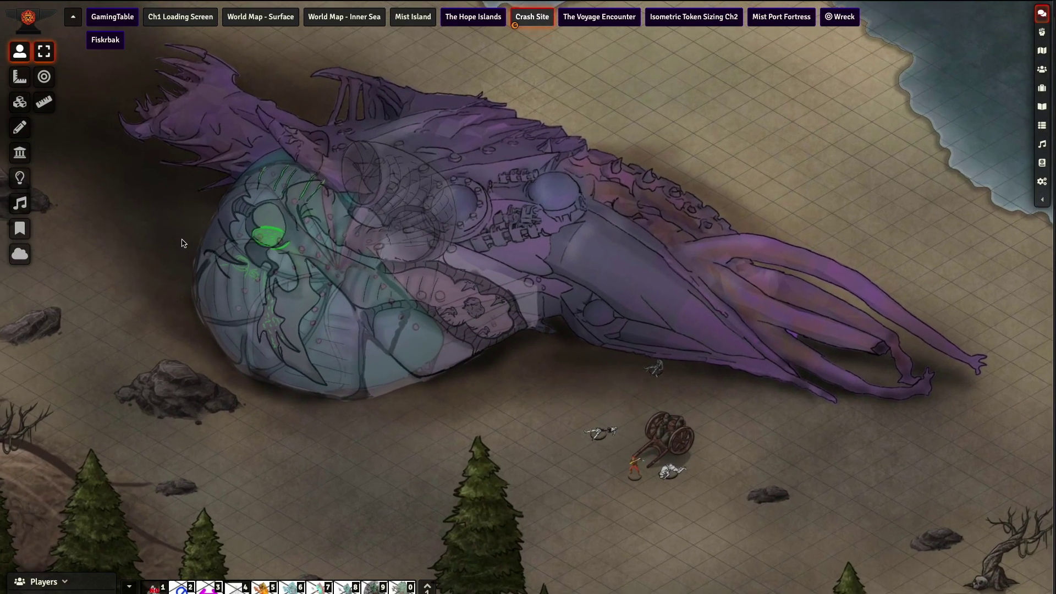
# Step: Switch to the Tiles layer and select the interior cutaway tile over the wreck
pyautogui.click(24, 130)
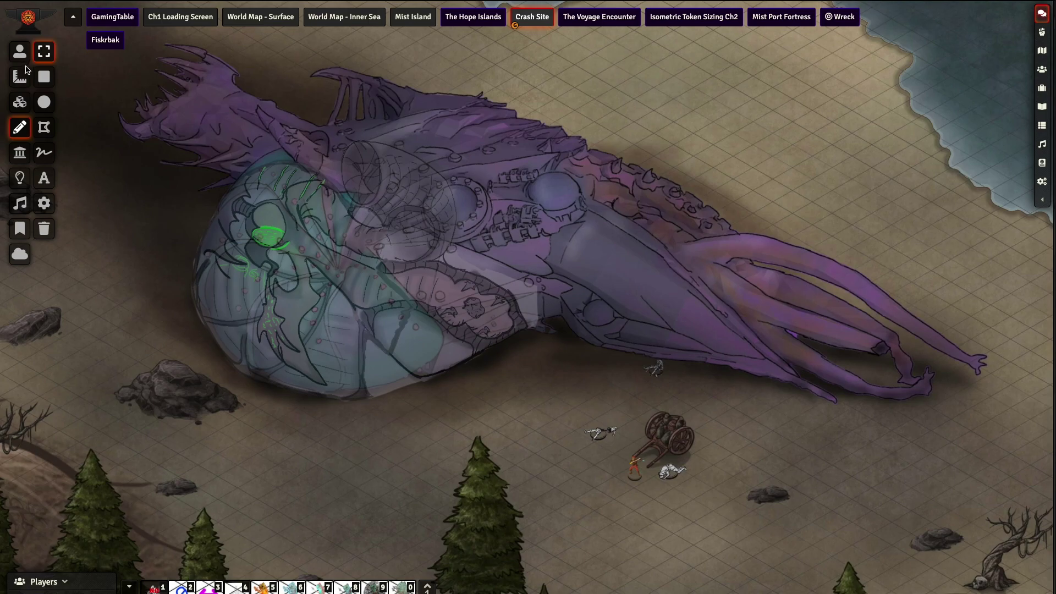
pyautogui.click(19, 102)
pyautogui.click(354, 280)
pyautogui.moveTo(377, 298)
pyautogui.mouseDown()
pyautogui.moveTo(647, 211)
pyautogui.moveTo(601, 241)
pyautogui.moveTo(406, 284)
pyautogui.moveTo(355, 319)
pyautogui.moveTo(383, 308)
pyautogui.moveTo(370, 312)
pyautogui.mouseUp()
pyautogui.click(814, 53)
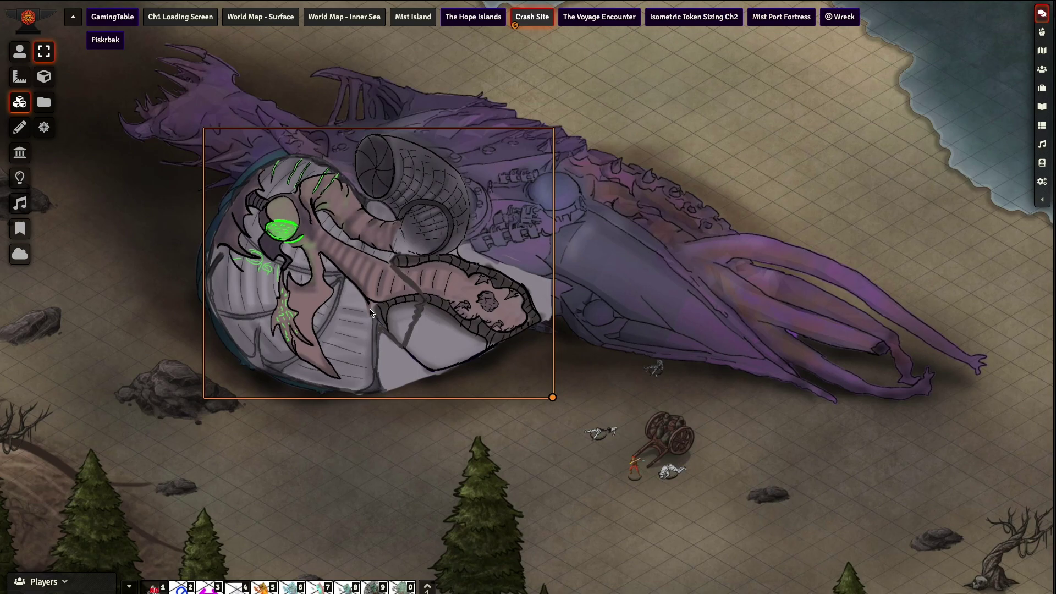
# Step: Hide the cutaway tile from players and drag it to the right of the wreck
pyautogui.rightClick(379, 312)
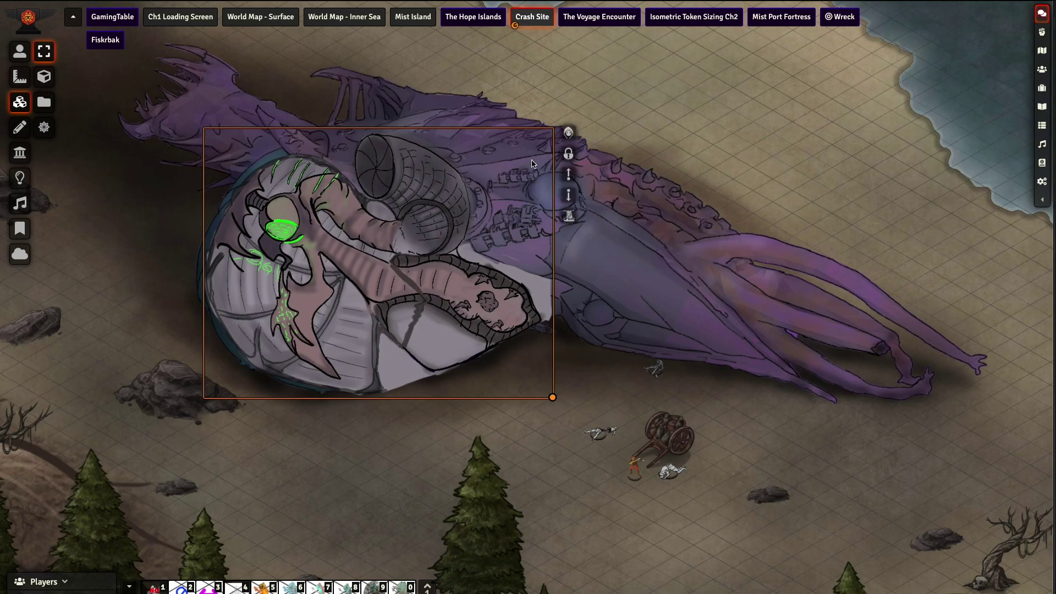
pyautogui.click(570, 132)
pyautogui.moveTo(323, 314); pyautogui.dragTo(878, 244)
pyautogui.click(726, 227)
pyautogui.moveTo(736, 224); pyautogui.dragTo(805, 218)
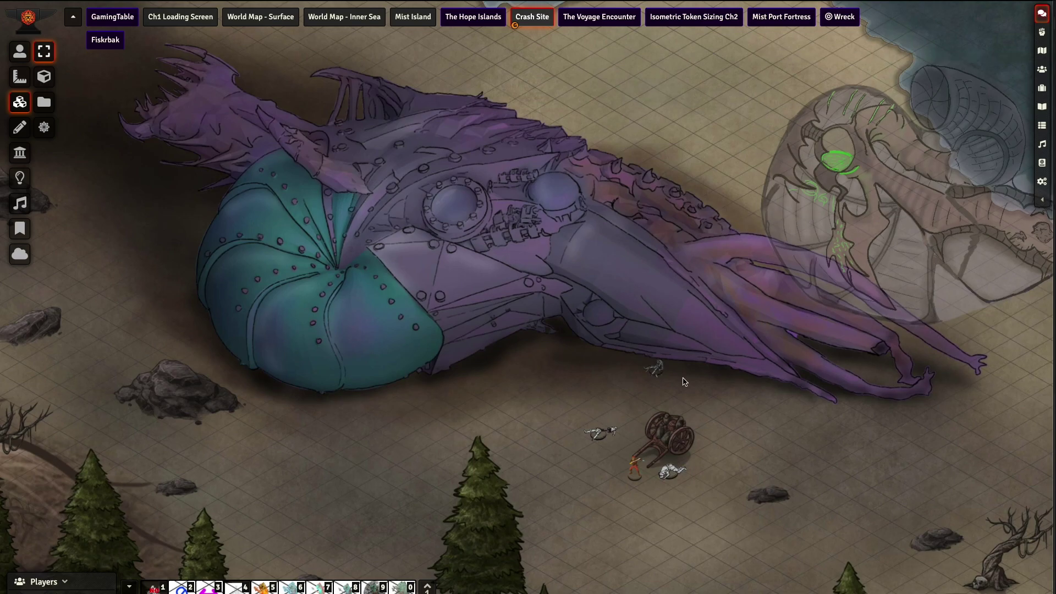
pyautogui.scroll(-1, 425, 485)
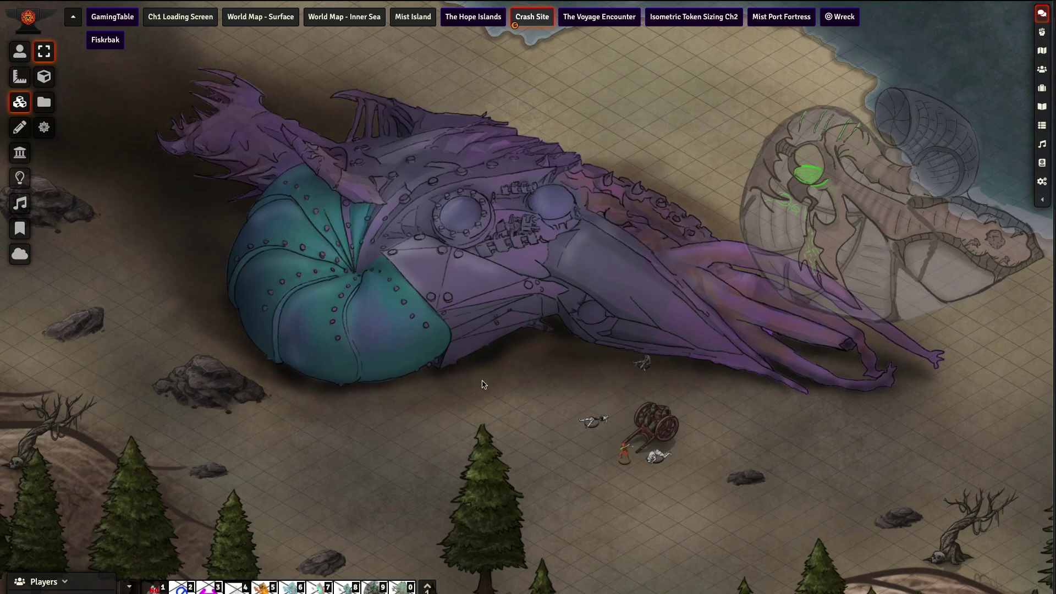
pyautogui.scroll(2, 483, 384)
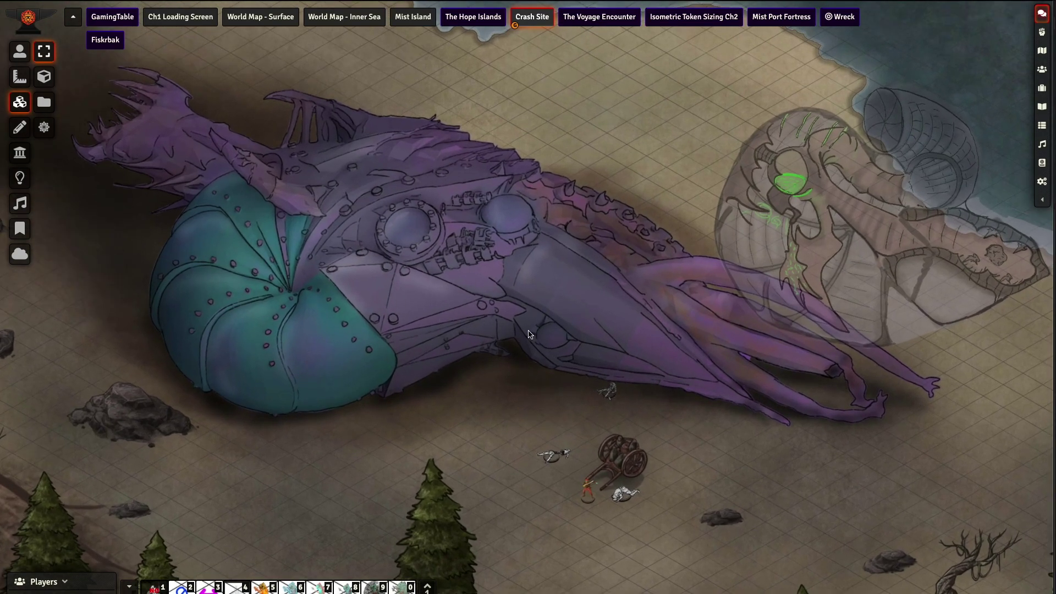
# Step: Search for 'nautiloid stl' in a new Chrome tab
pyautogui.press('super+t')
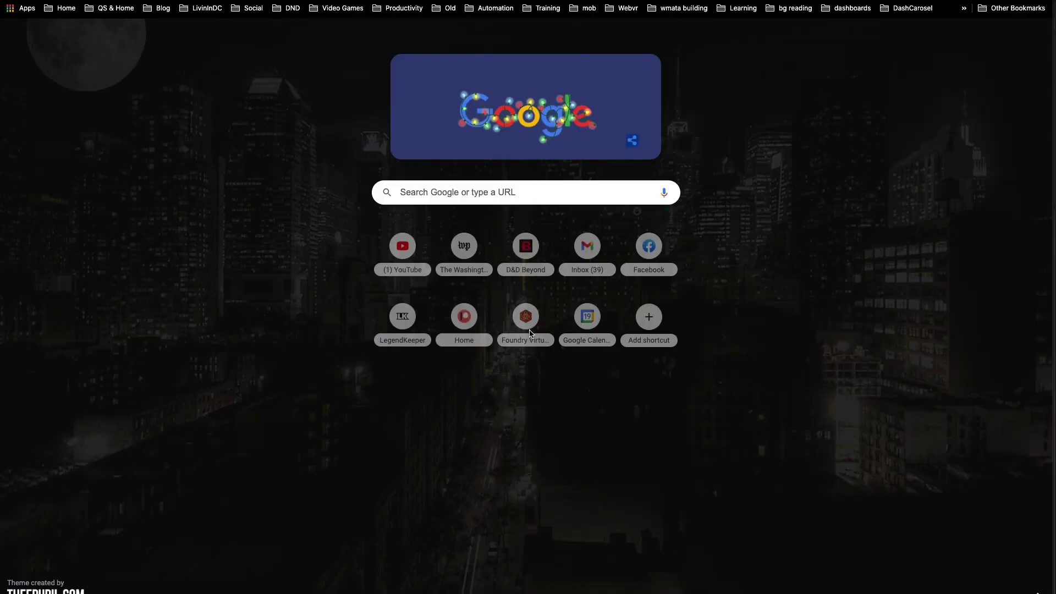
pyautogui.write('go')
pyautogui.press('BackSpace')
pyautogui.press('BackSpace')
pyautogui.press('BackSpace')
pyautogui.write('nau')
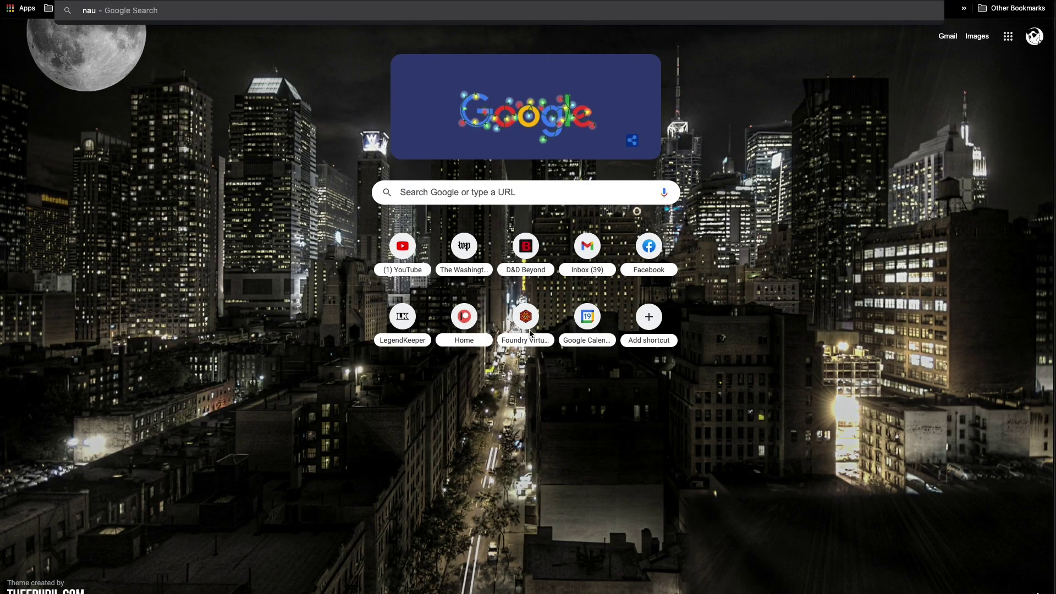
pyautogui.write('tiloud')
pyautogui.press('BackSpace')
pyautogui.write('l')
pyautogui.press('Return')
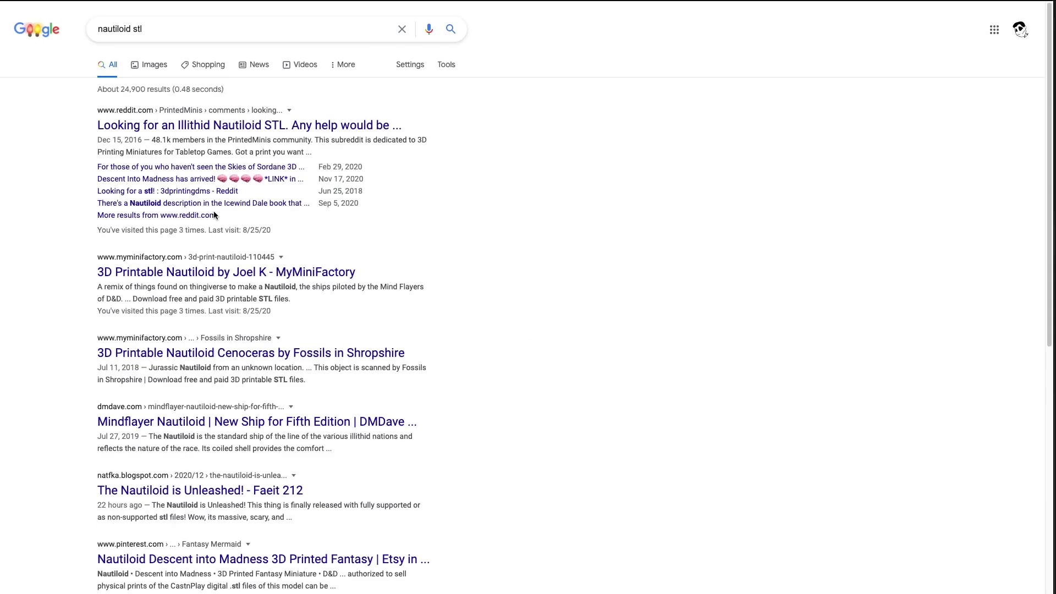
# Step: Open the Reddit thread result and follow its MyMiniFactory Nautiloid link
pyautogui.click(311, 131)
pyautogui.scroll(-5, 203, 363)
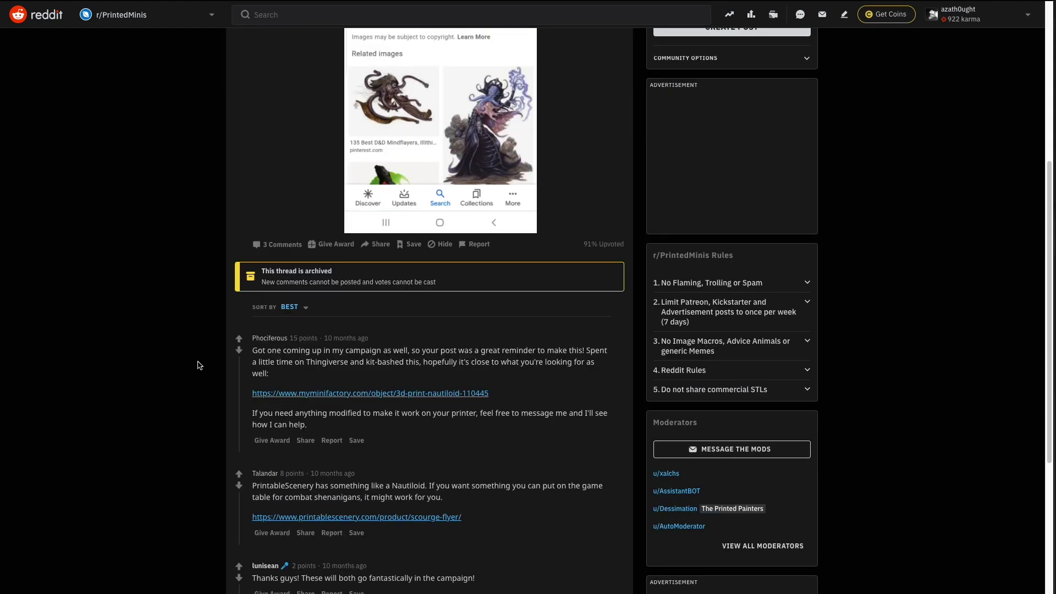
pyautogui.click(318, 394)
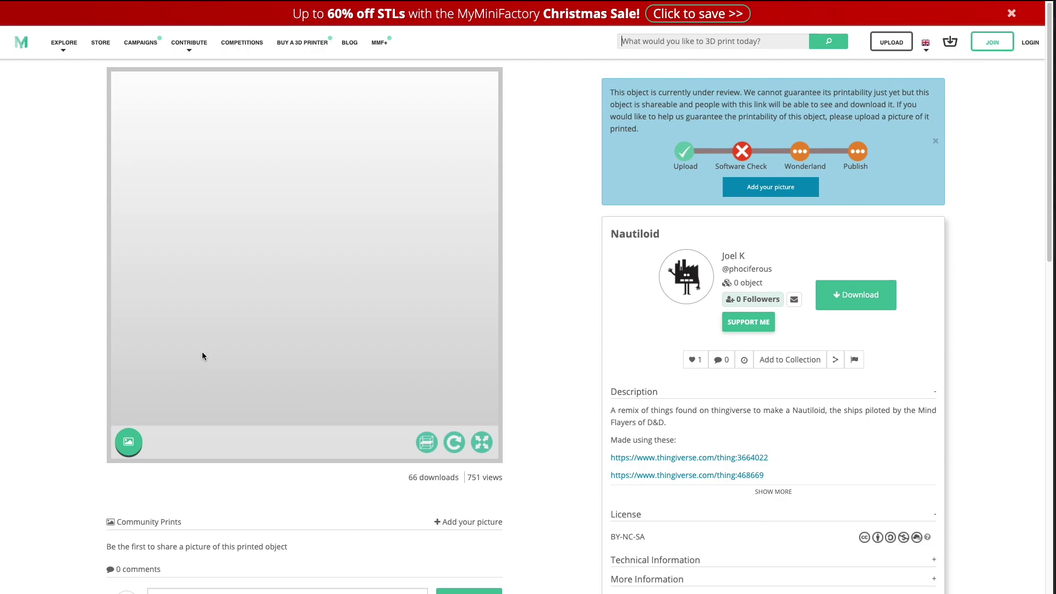
# Step: Rotate and zoom the Nautiloid in the MyMiniFactory 3D preview to view it from several angles
pyautogui.moveTo(329, 293)
pyautogui.mouseDown()
pyautogui.moveTo(392, 276)
pyautogui.moveTo(236, 322)
pyautogui.moveTo(288, 321)
pyautogui.moveTo(203, 301)
pyautogui.moveTo(325, 298)
pyautogui.moveTo(200, 241)
pyautogui.moveTo(206, 225)
pyautogui.moveTo(292, 325)
pyautogui.moveTo(333, 309)
pyautogui.moveTo(242, 296)
pyautogui.moveTo(348, 295)
pyautogui.mouseUp()
pyautogui.moveTo(282, 137); pyautogui.dragTo(233, 253)
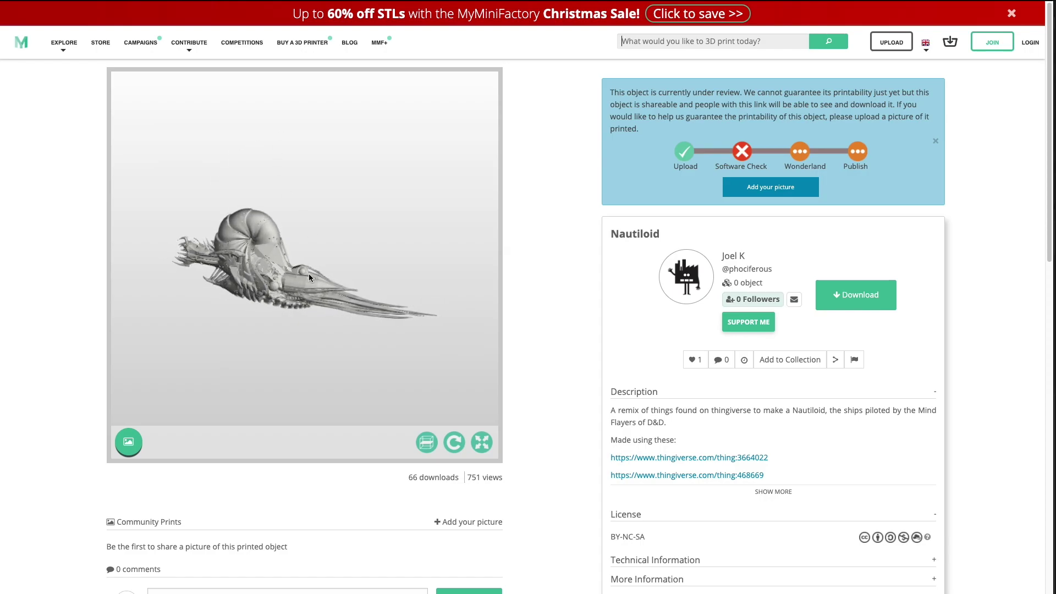
pyautogui.moveTo(309, 275)
pyautogui.mouseDown()
pyautogui.moveTo(281, 252)
pyautogui.moveTo(346, 294)
pyautogui.moveTo(285, 279)
pyautogui.moveTo(360, 327)
pyautogui.moveTo(332, 316)
pyautogui.moveTo(335, 307)
pyautogui.moveTo(295, 332)
pyautogui.moveTo(259, 309)
pyautogui.moveTo(209, 306)
pyautogui.moveTo(330, 266)
pyautogui.moveTo(322, 292)
pyautogui.moveTo(228, 291)
pyautogui.moveTo(329, 280)
pyautogui.moveTo(282, 311)
pyautogui.moveTo(320, 278)
pyautogui.mouseUp()
pyautogui.scroll(10, 285, 279)
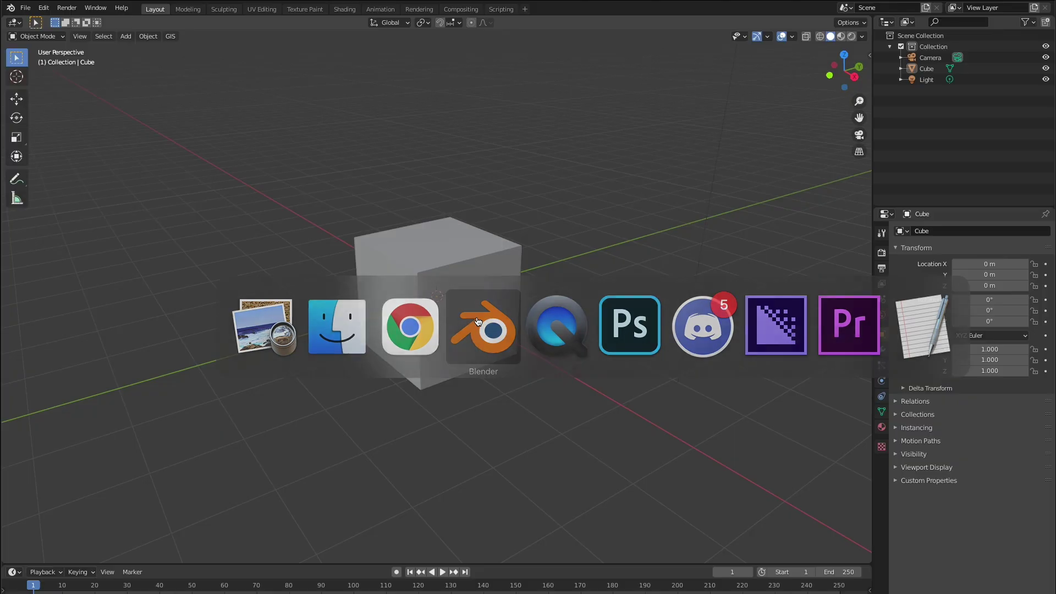
# Step: Import nautiloid-no-wings.stl from the favourite project folder via File > Import > Stl
pyautogui.click(25, 8)
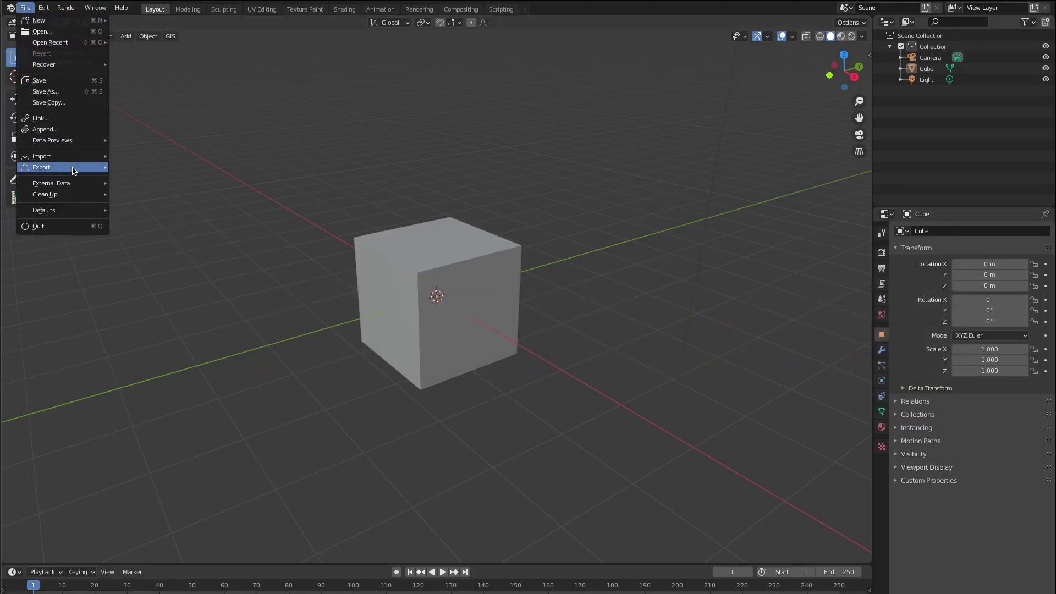
pyautogui.moveTo(74, 156)
pyautogui.click(182, 211)
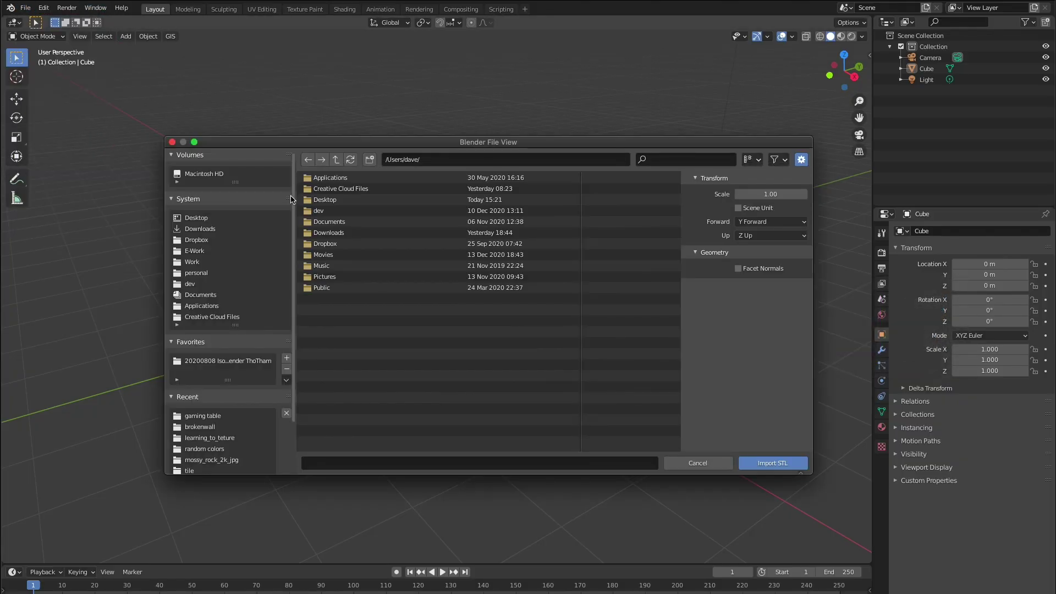
pyautogui.click(238, 365)
pyautogui.click(354, 222)
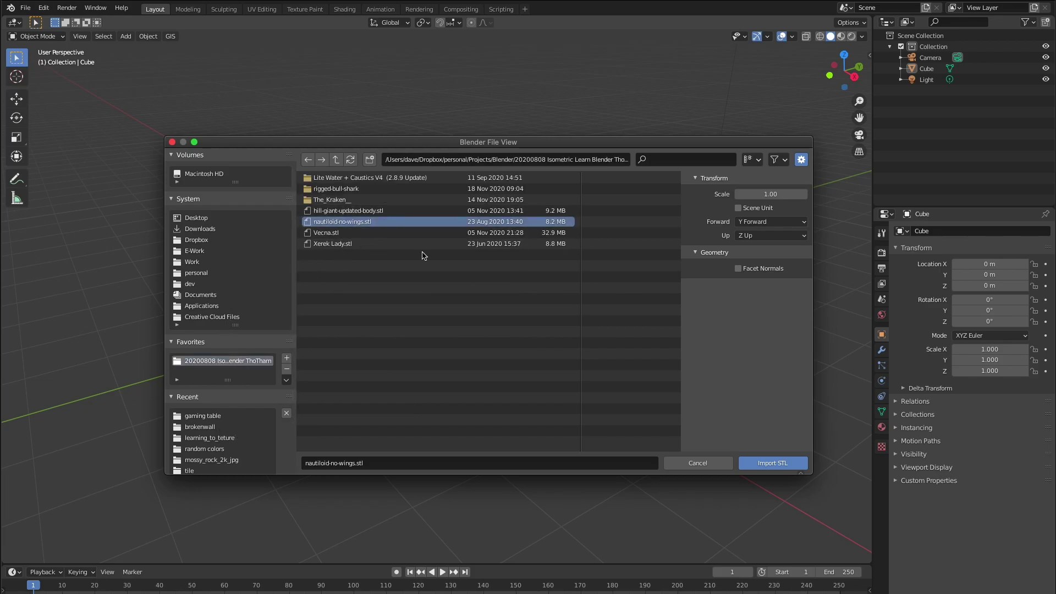
pyautogui.click(758, 468)
# Step: Orbit and zoom around the imported Nautiloid to inspect it from low and top-down angles
pyautogui.scroll(-5, 639, 341)
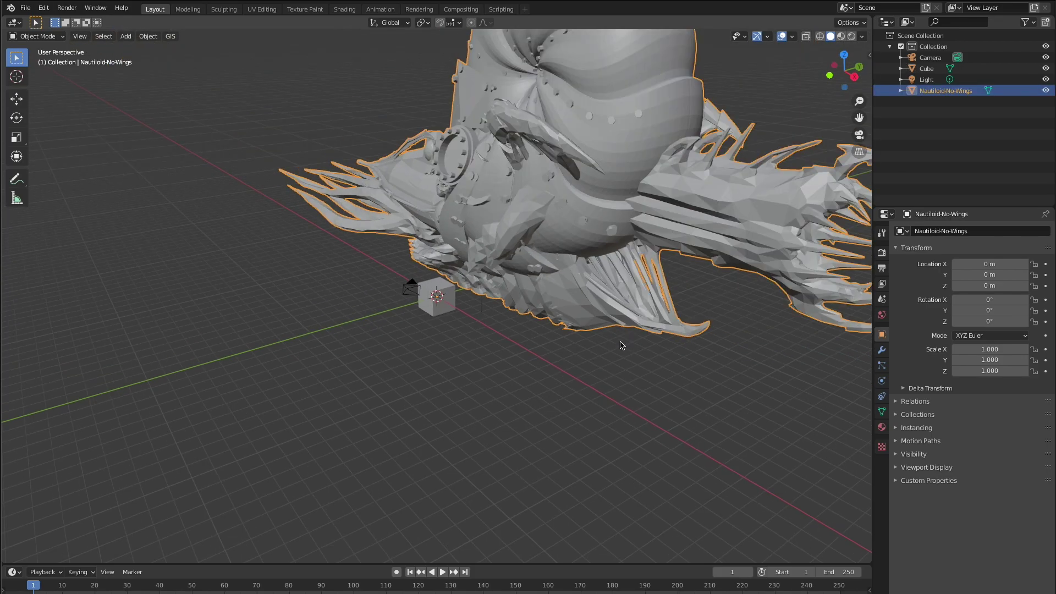
pyautogui.rightClick(542, 372)
pyautogui.moveTo(523, 380); pyautogui.dragTo(604, 351, button='middle')
pyautogui.scroll(-3, 530, 338)
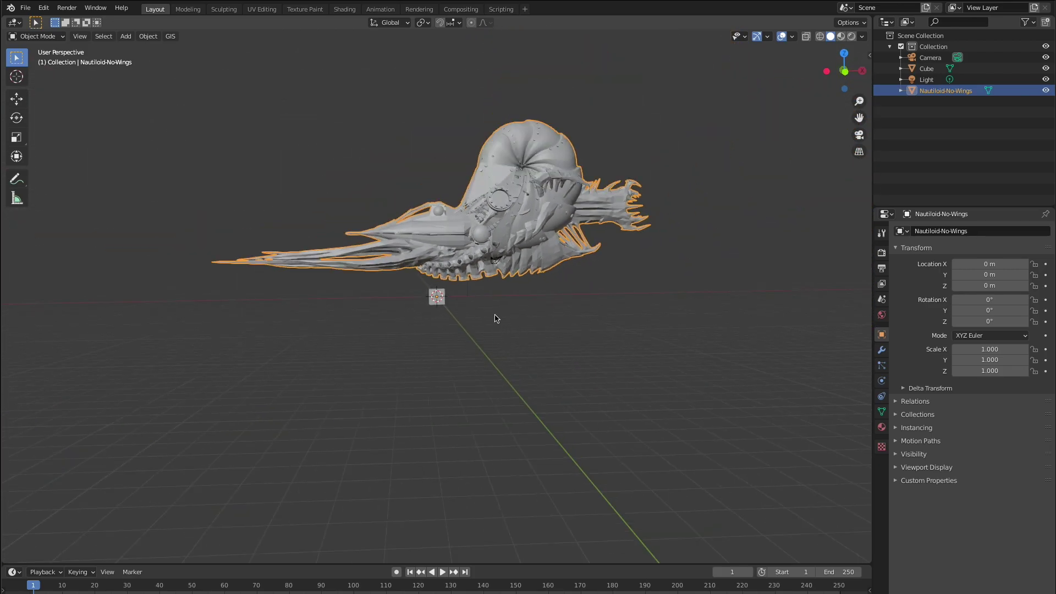
pyautogui.moveTo(497, 319); pyautogui.dragTo(493, 358, button='middle')
pyautogui.scroll(4, 475, 359)
pyautogui.scroll(-2, 477, 360)
pyautogui.scroll(2, 493, 358)
# Step: Delete the default cube and orbit to a lower, flatter view of the Nautiloid
pyautogui.click(448, 315)
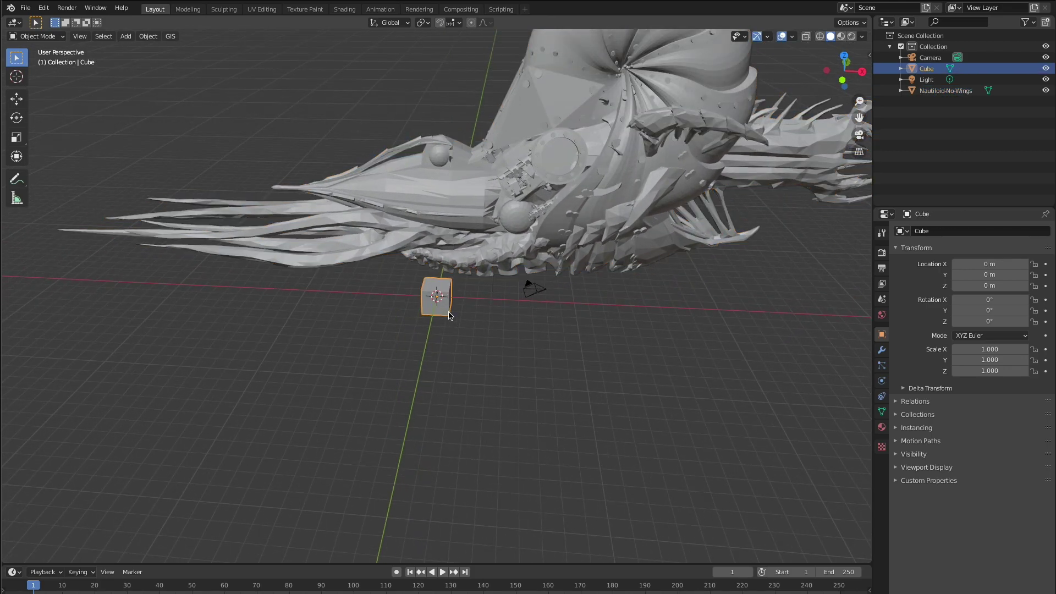
pyautogui.press('Delete')
pyautogui.scroll(-1, 449, 314)
pyautogui.scroll(1, 449, 314)
pyautogui.moveTo(449, 315); pyautogui.dragTo(442, 303, button='middle')
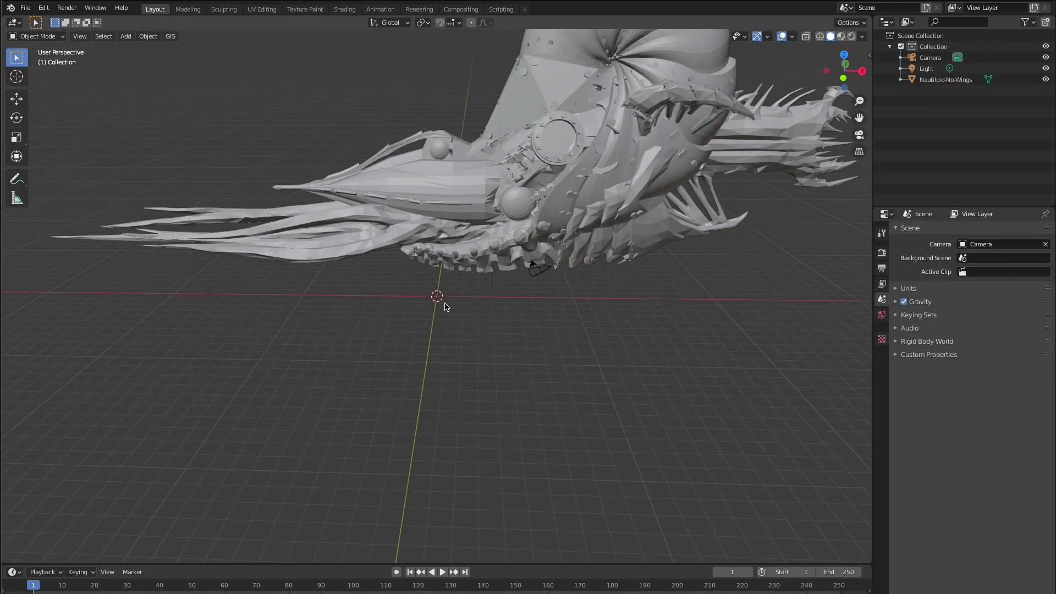
pyautogui.scroll(1, 441, 307)
# Step: Set the camera's rotation to X 54.7° and Z 45° in the N panel
pyautogui.click(930, 57)
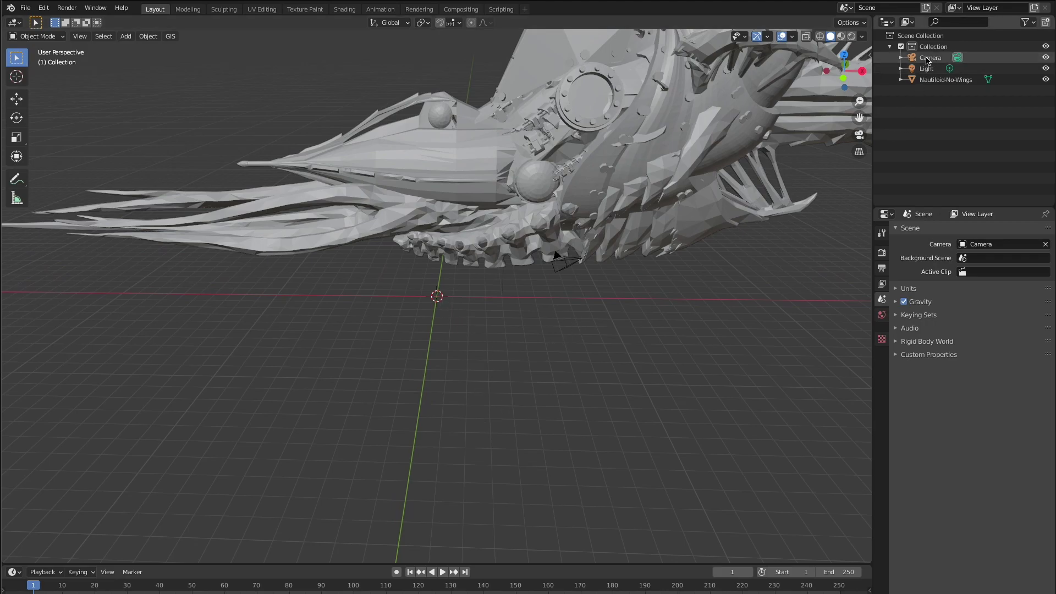
pyautogui.click(882, 334)
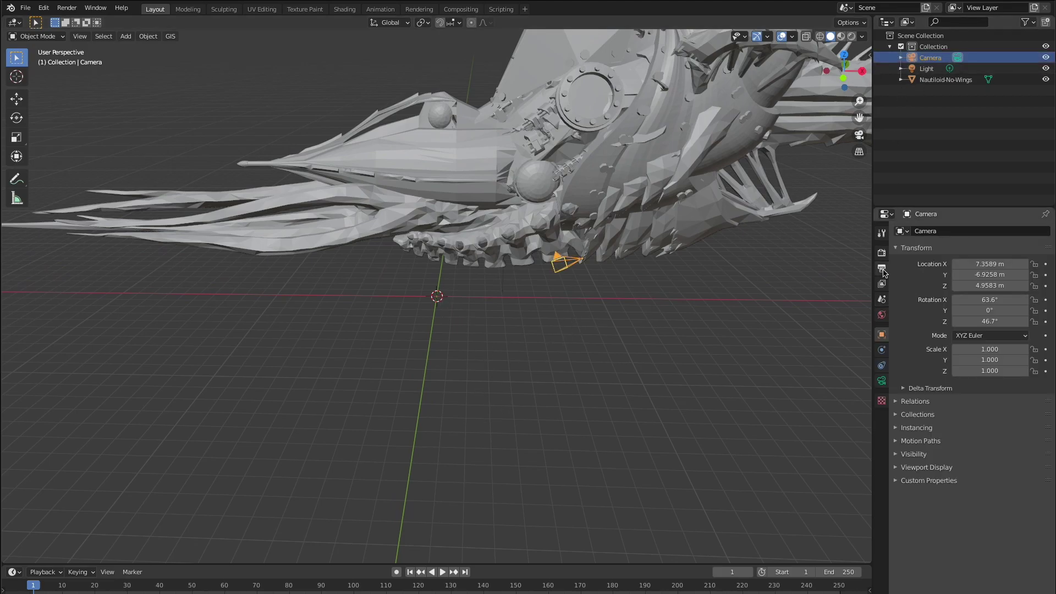
pyautogui.press('n')
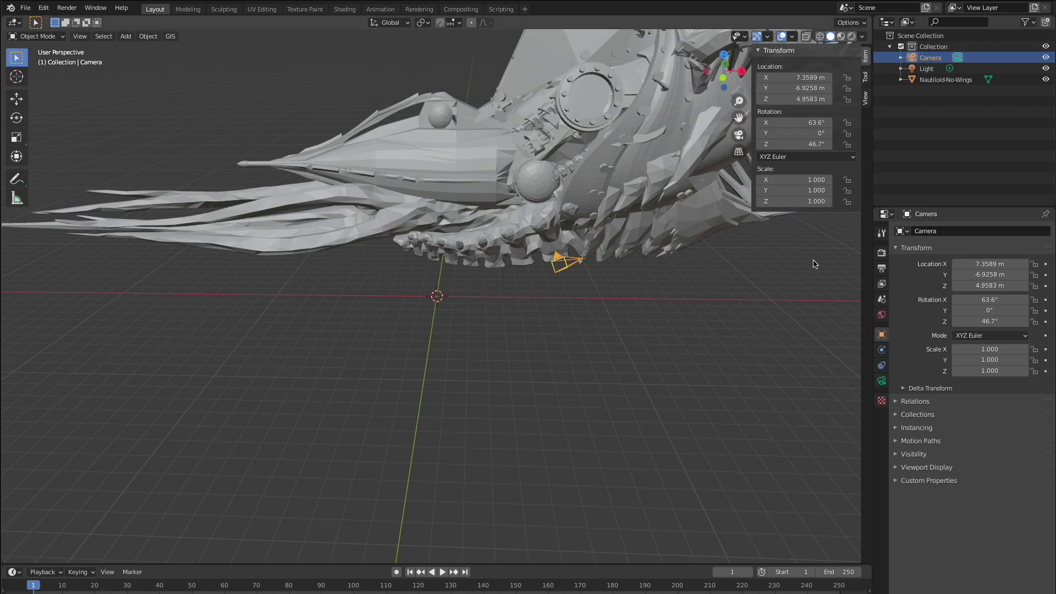
pyautogui.click(803, 123)
pyautogui.press('Return')
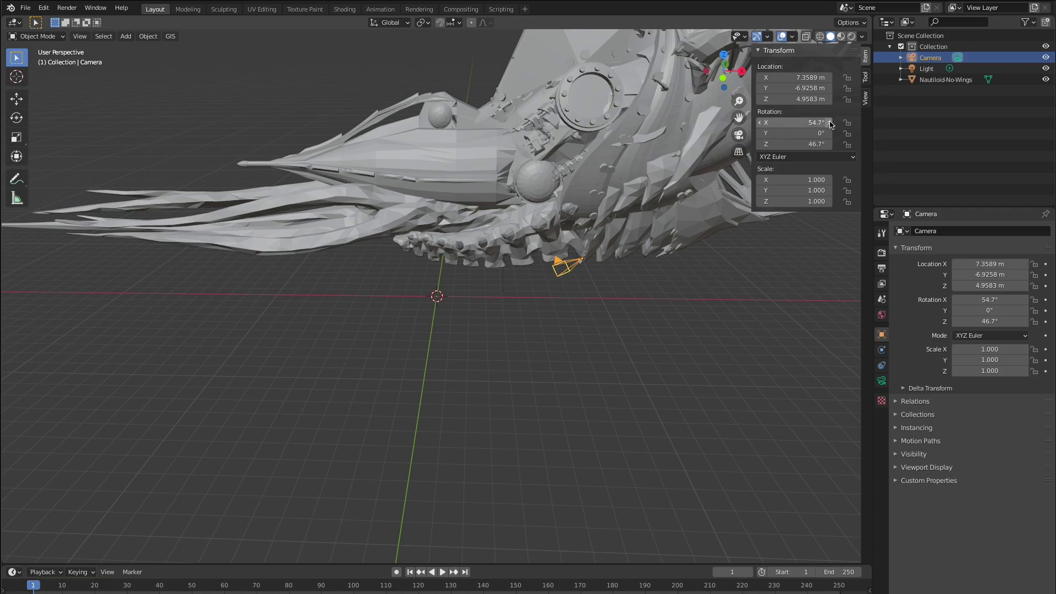
pyautogui.click(811, 144)
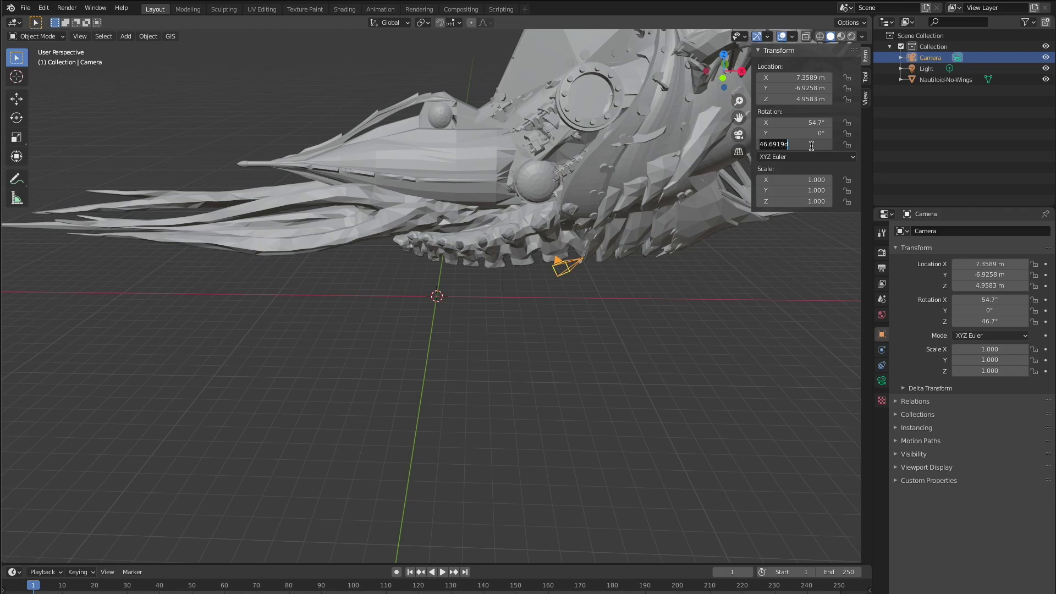
pyautogui.write('45')
pyautogui.press('Return')
pyautogui.press('`')
# Step: Look through the camera, switch its lens type to Orthographic, and move it
pyautogui.click(343, 264)
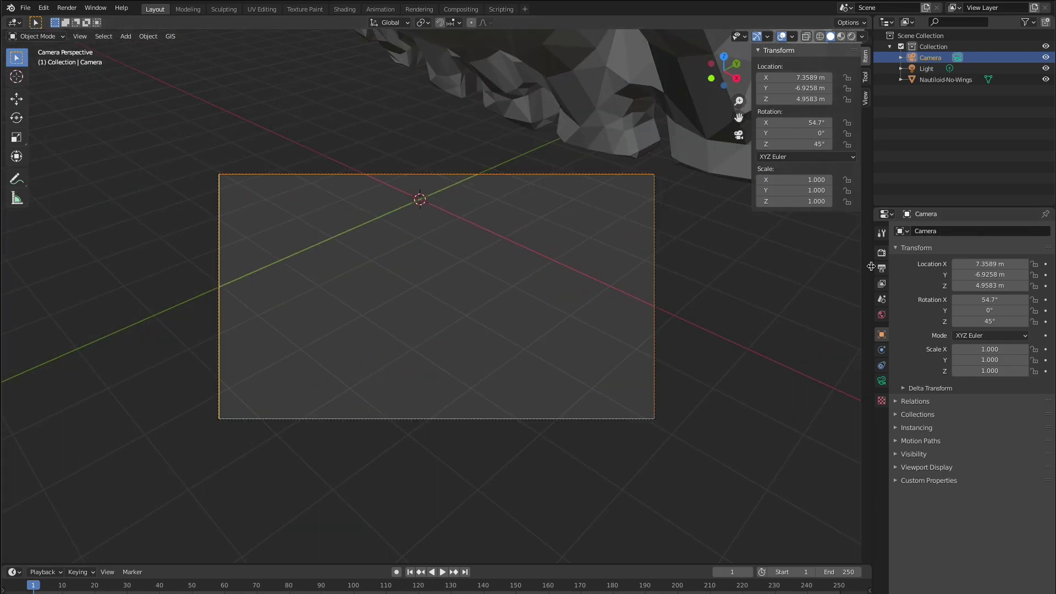
pyautogui.click(882, 381)
pyautogui.click(973, 266)
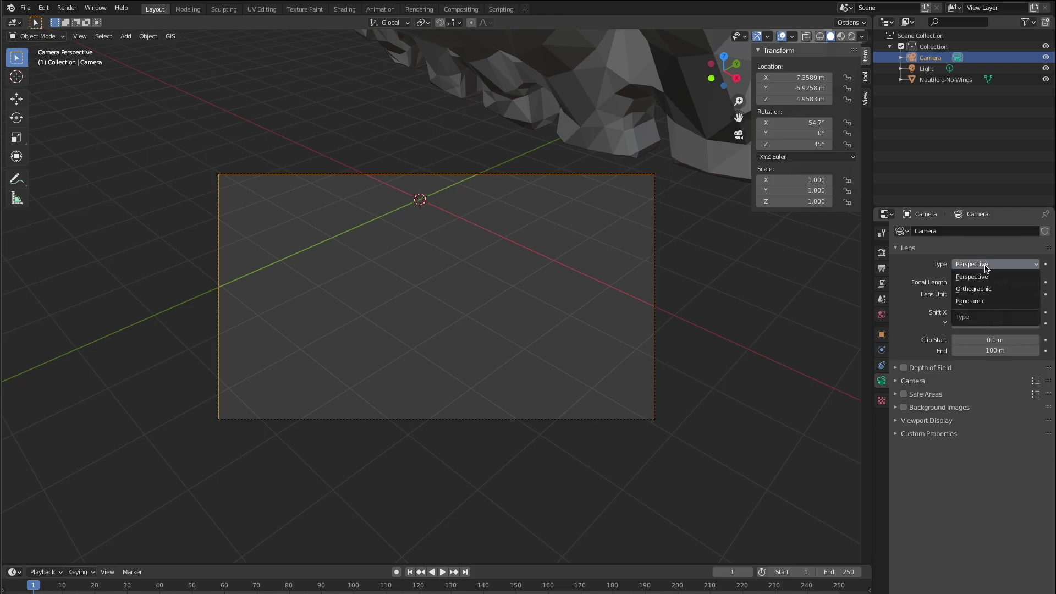
pyautogui.click(974, 283)
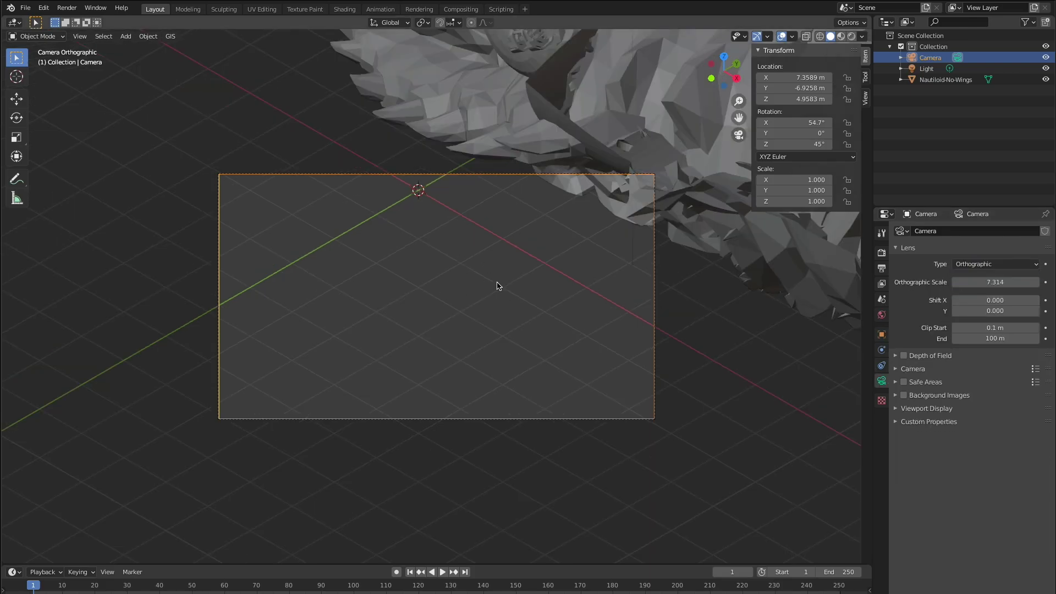
pyautogui.press('g')
pyautogui.click(479, 160)
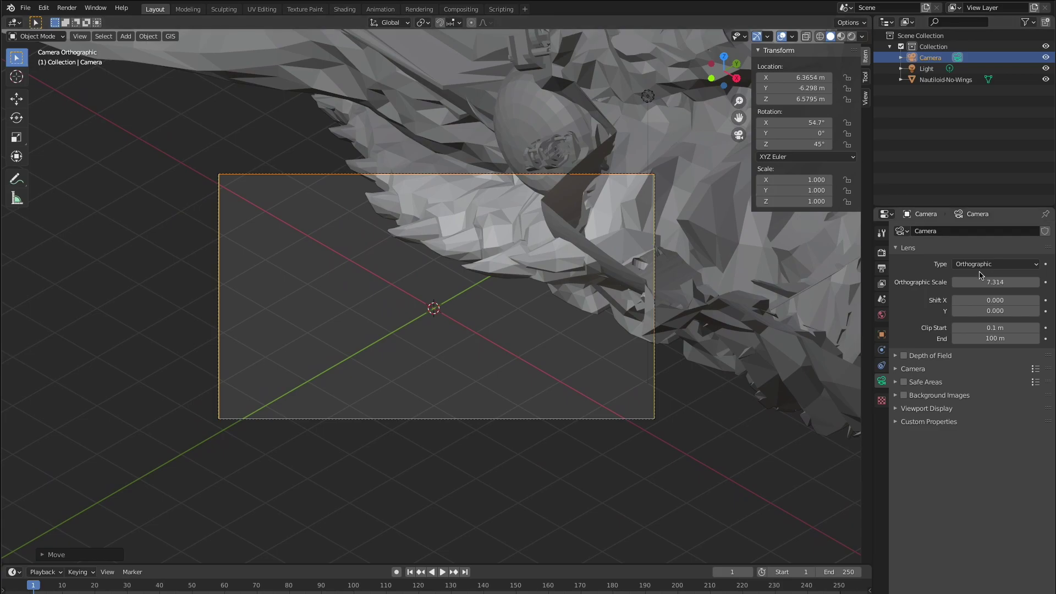
# Step: Set the camera's Orthographic Scale to 22.6 and reselect the camera
pyautogui.click(998, 280)
pyautogui.press('Return')
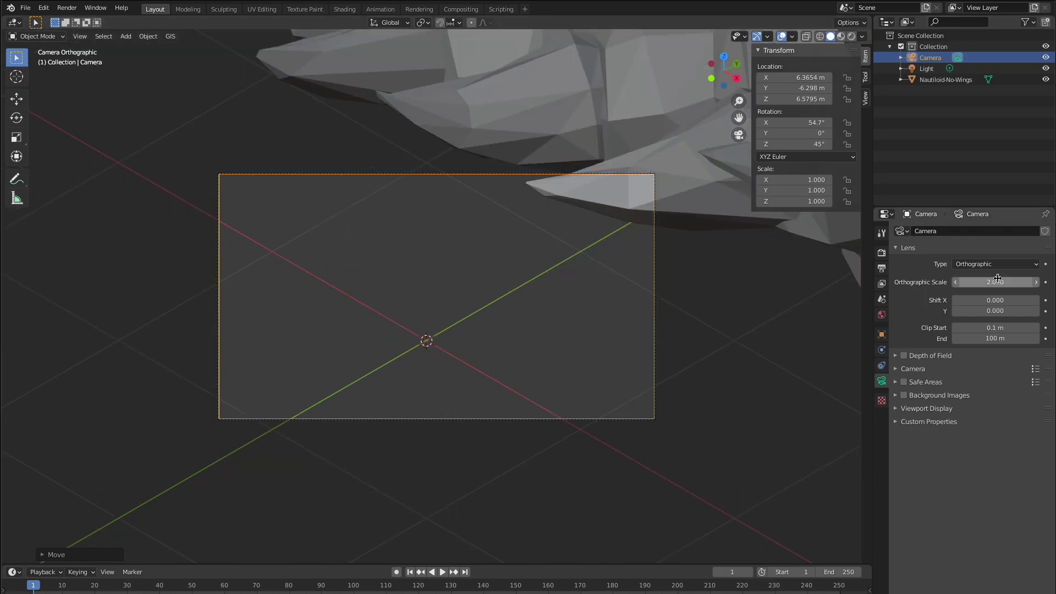
pyautogui.moveTo(994, 283); pyautogui.dragTo(1015, 281)
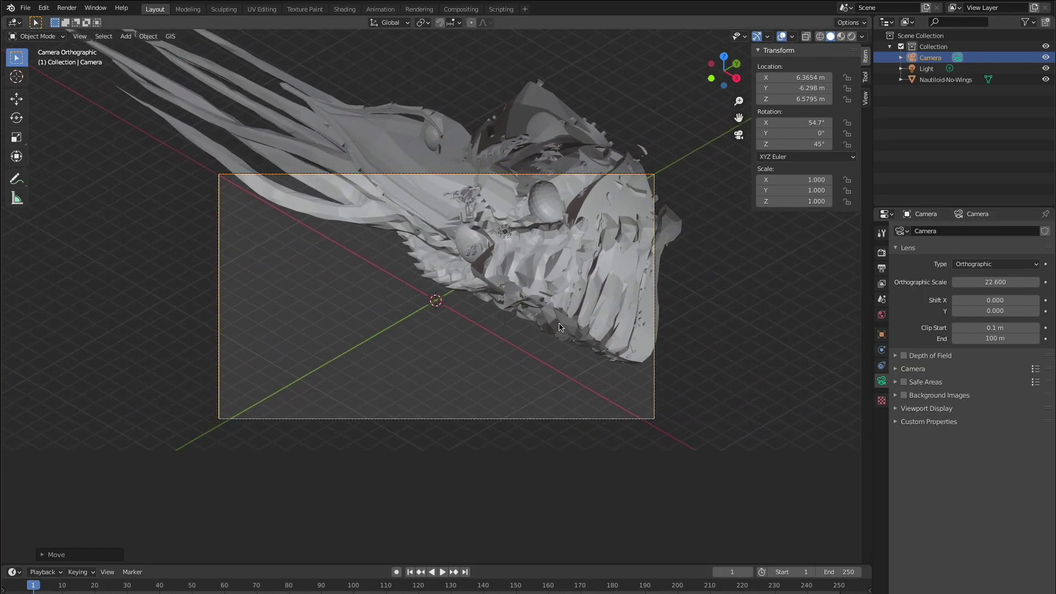
pyautogui.click(635, 237)
pyautogui.moveTo(635, 237); pyautogui.dragTo(462, 359, button='middle')
pyautogui.click(517, 270)
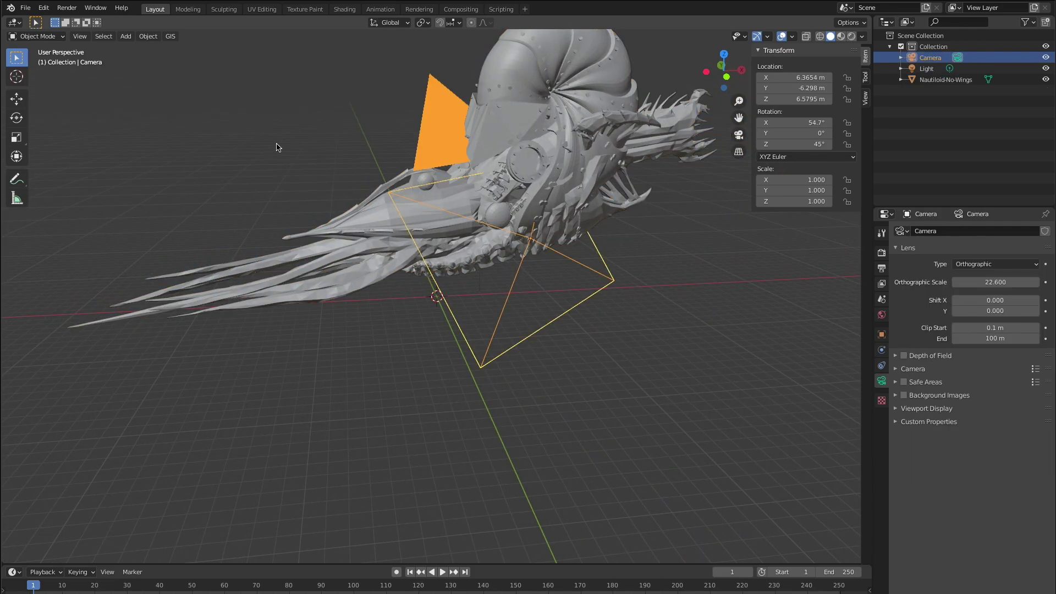
# Step: Set Transform Orientation to Local and pull the camera back along its local Z axis
pyautogui.press('`')
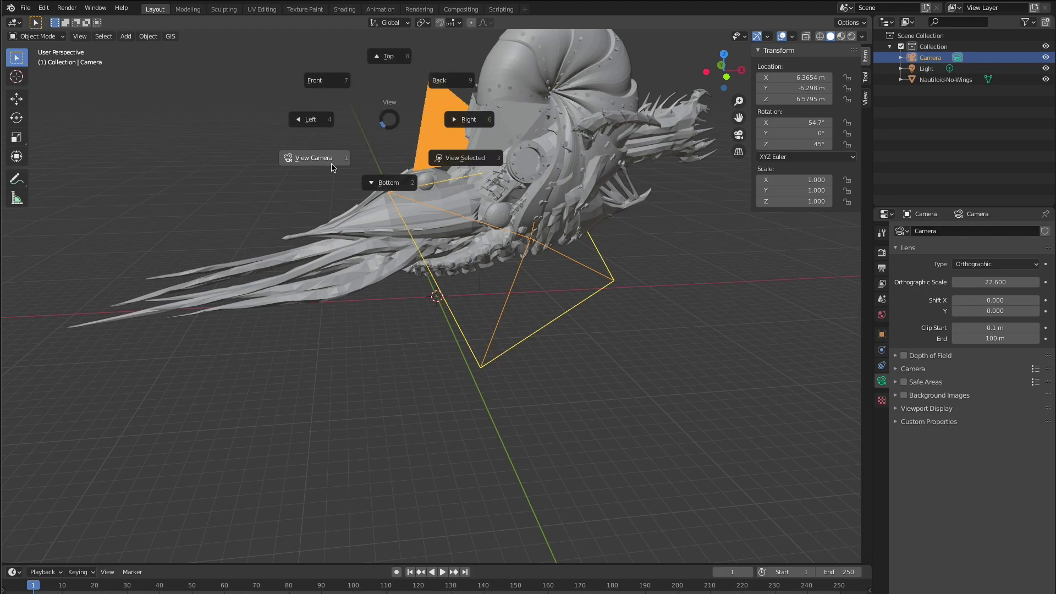
pyautogui.click(333, 167)
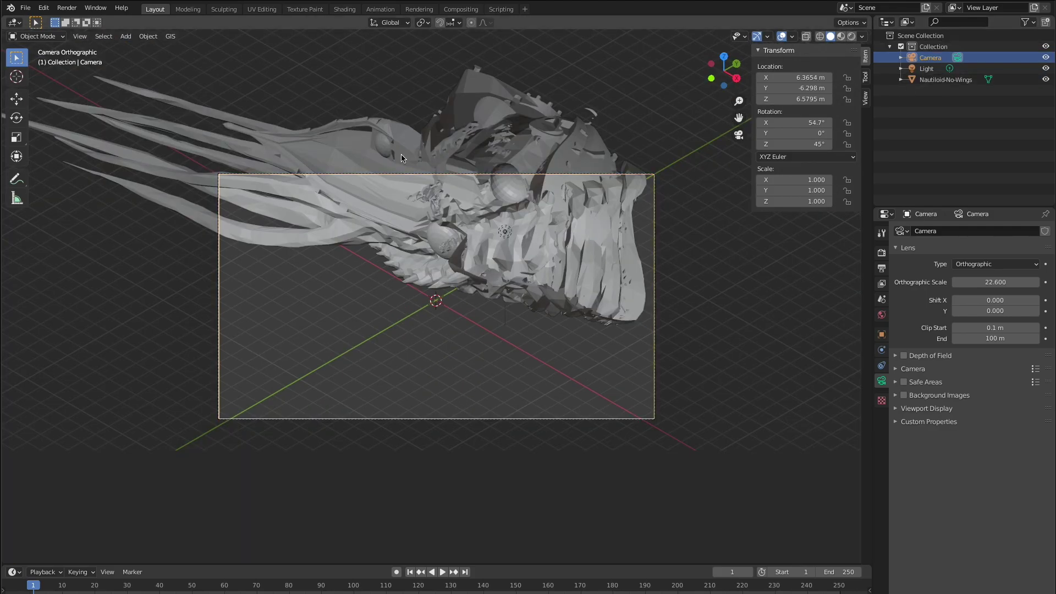
pyautogui.click(397, 22)
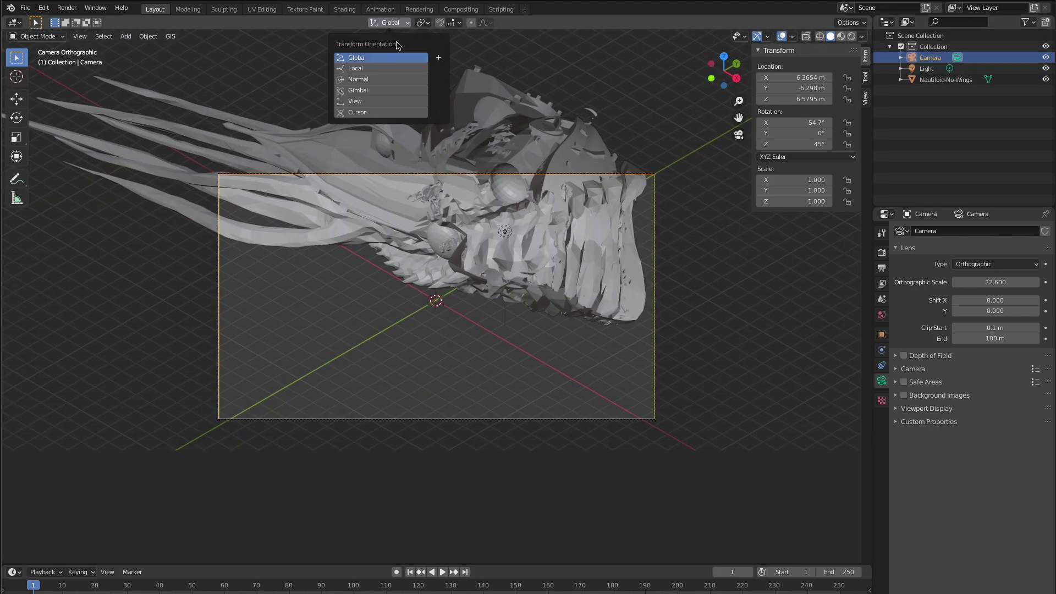
pyautogui.click(374, 70)
pyautogui.press('g')
pyautogui.press('z')
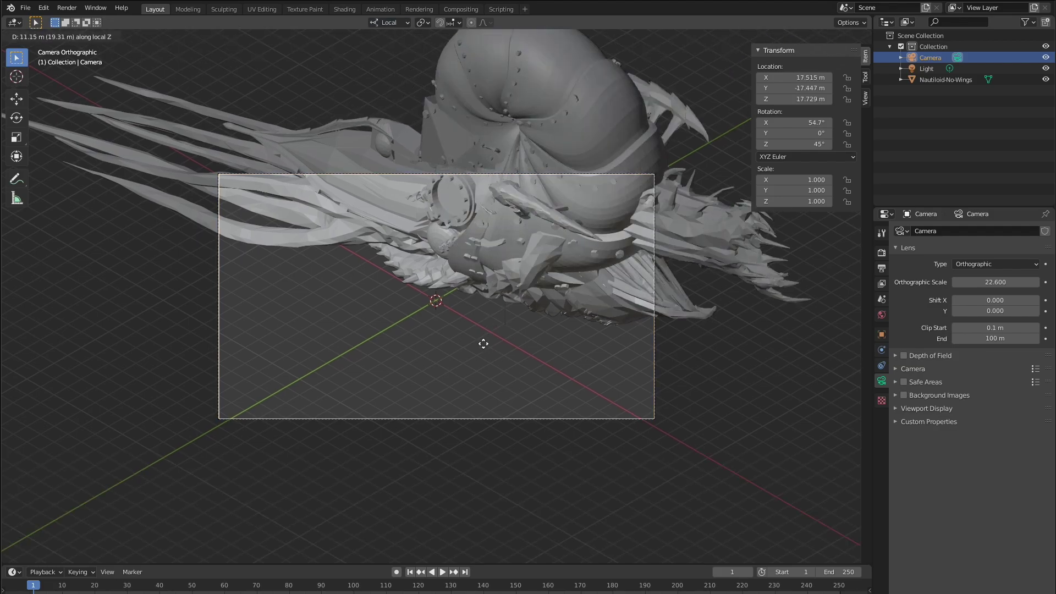
pyautogui.click(512, 407)
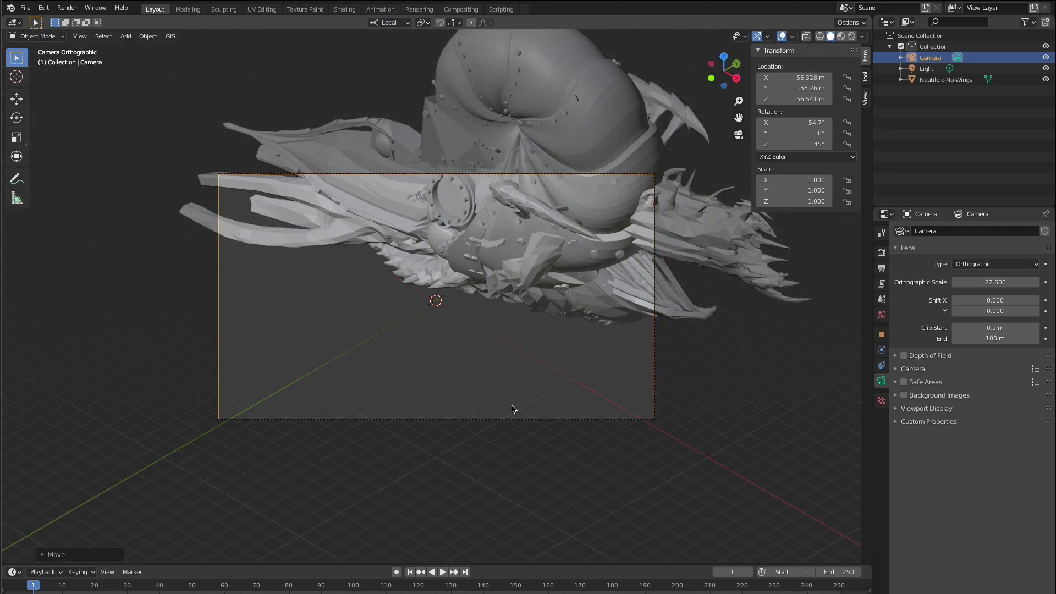
pyautogui.press('g')
pyautogui.press('z')
pyautogui.press('z')
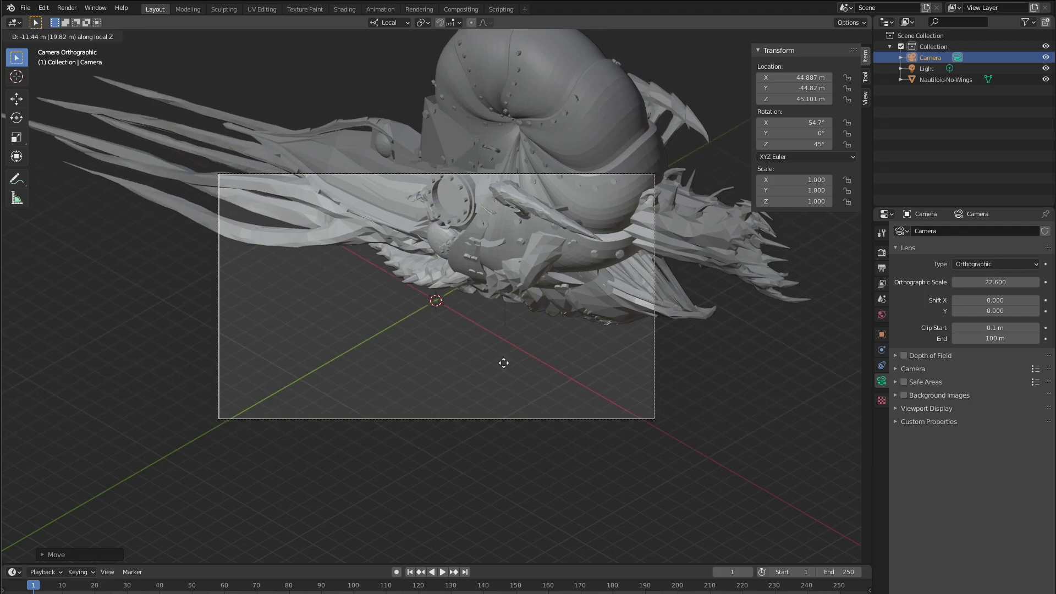
pyautogui.click(504, 363)
# Step: Keep Clip Start at 0.1 m and set the camera's Clip End to 1 km
pyautogui.click(1039, 328)
pyautogui.click(1038, 328)
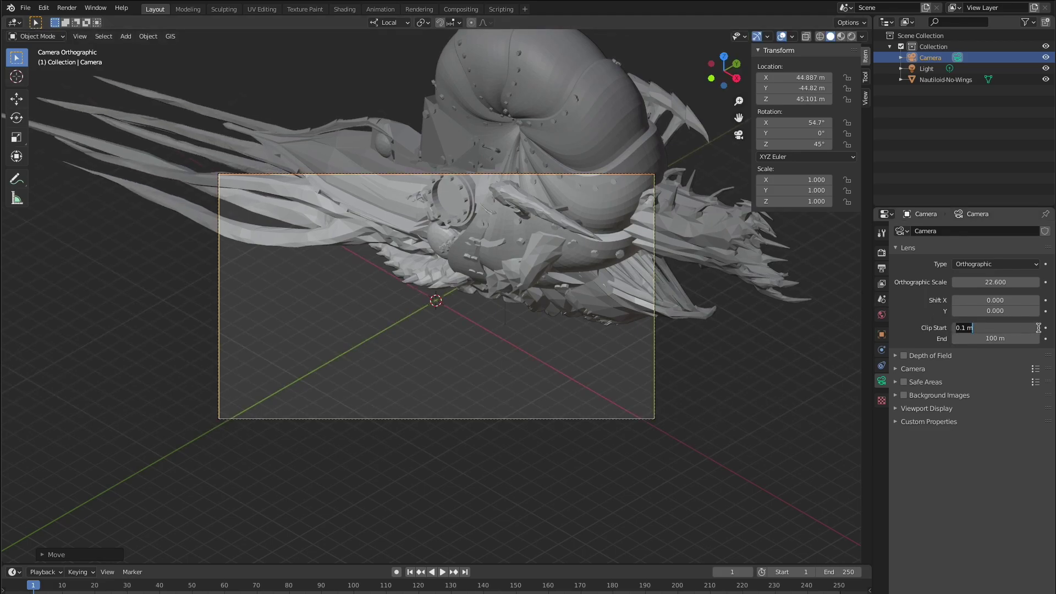
pyautogui.press('Return')
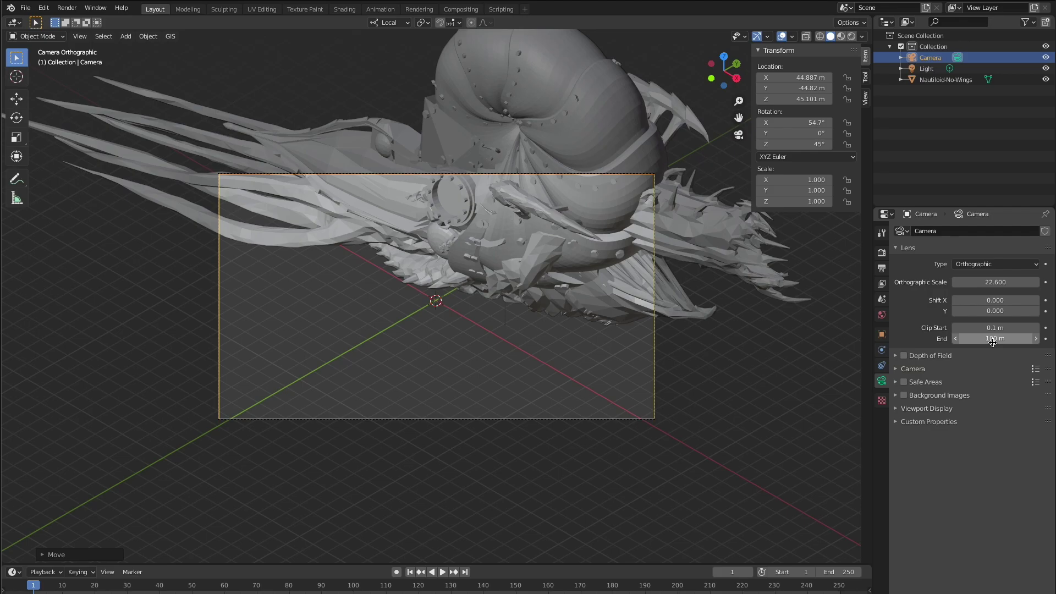
pyautogui.doubleClick(994, 339)
pyautogui.write('1 km')
pyautogui.press('Return')
# Step: Select the Nautiloid-No-Wings model, switch orientation to Global, and clear its location and rotation
pyautogui.click(457, 186)
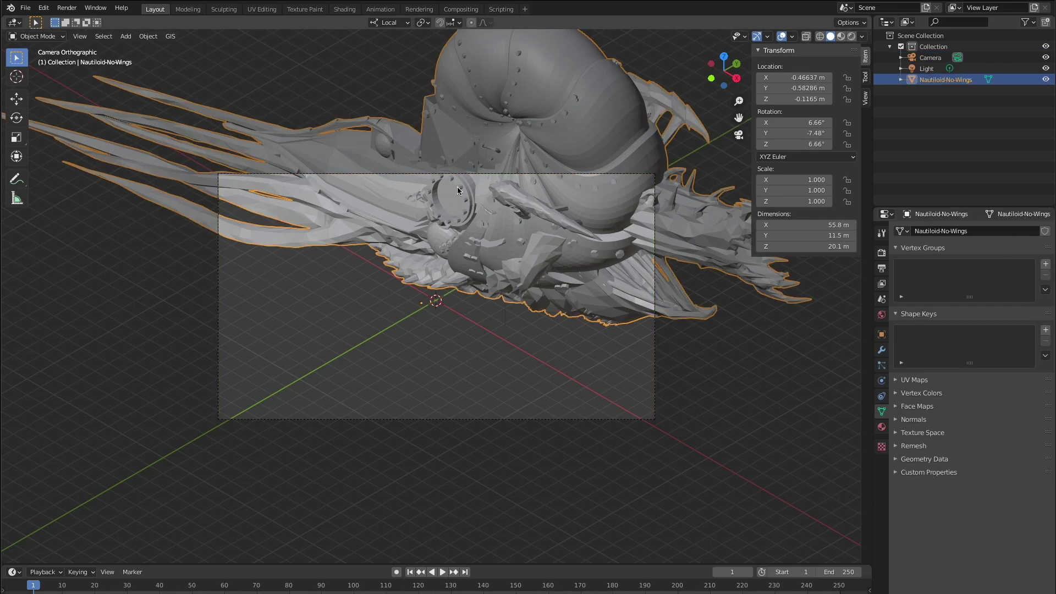
pyautogui.press('g')
pyautogui.press('x')
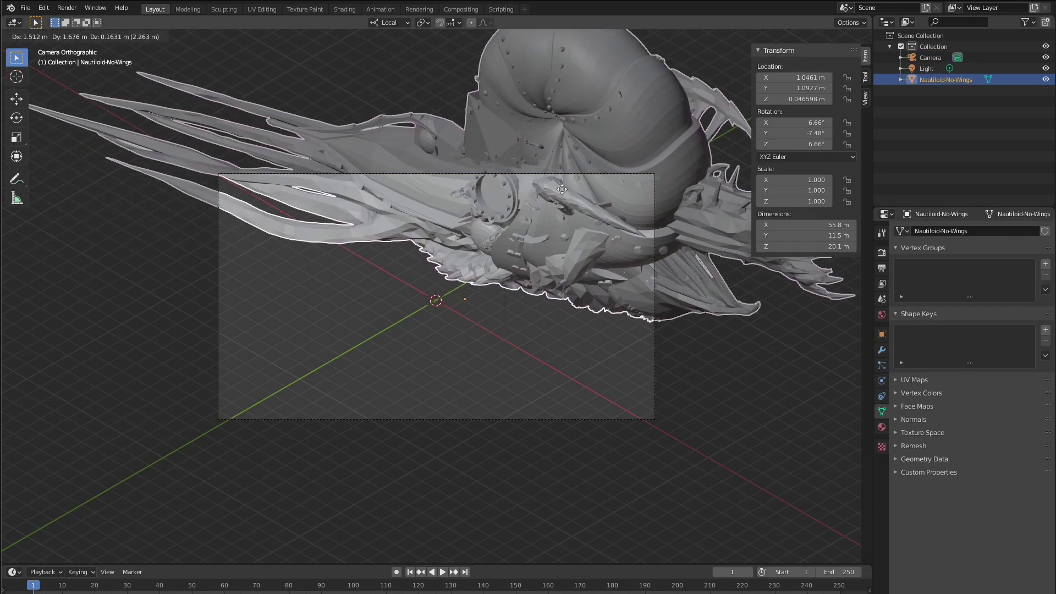
pyautogui.rightClick(466, 163)
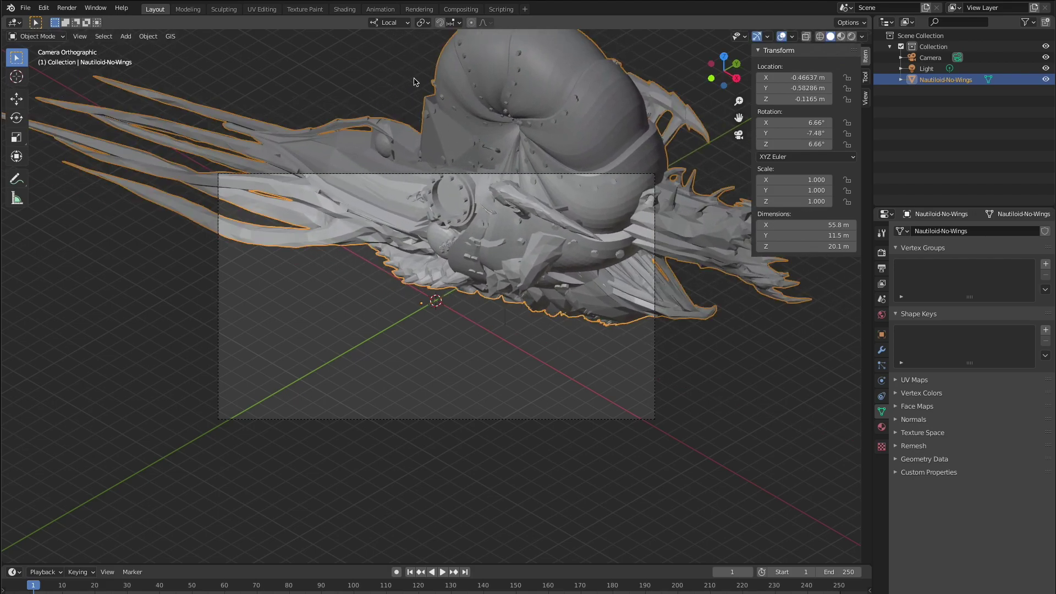
pyautogui.click(402, 23)
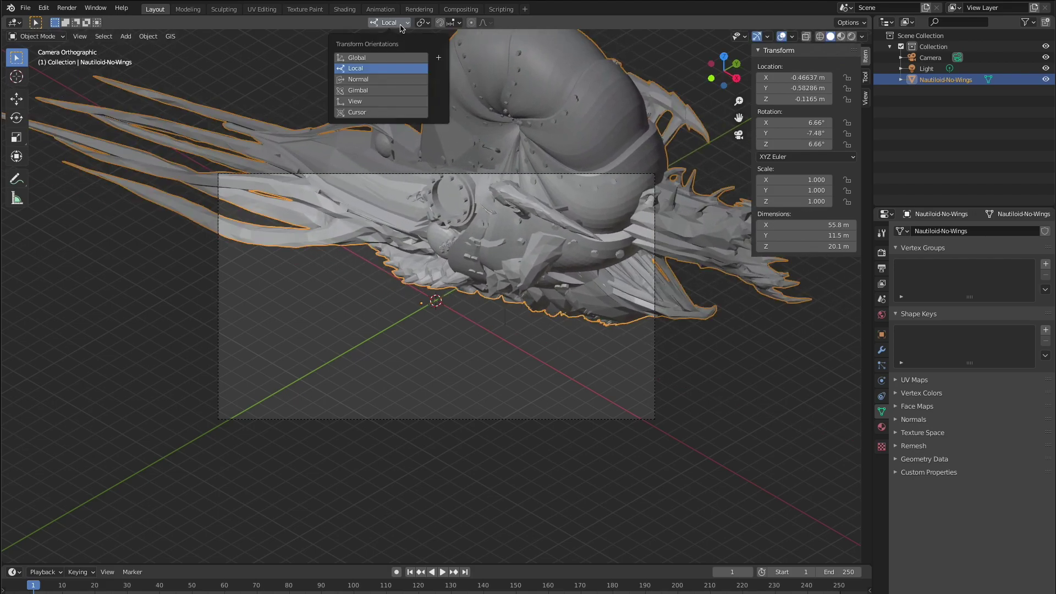
pyautogui.click(394, 61)
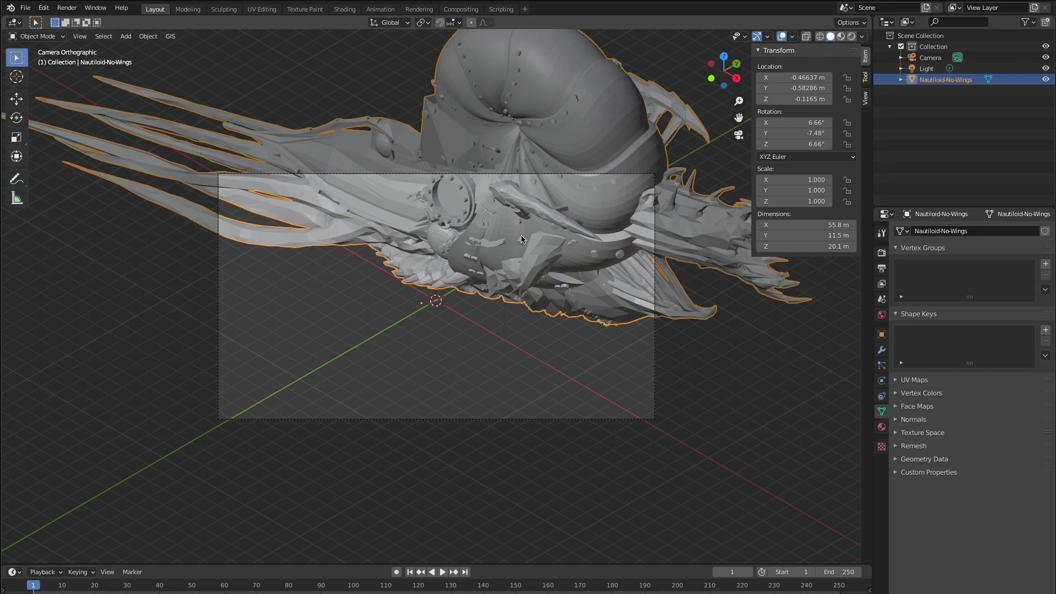
pyautogui.hotkey('alt', 'g')
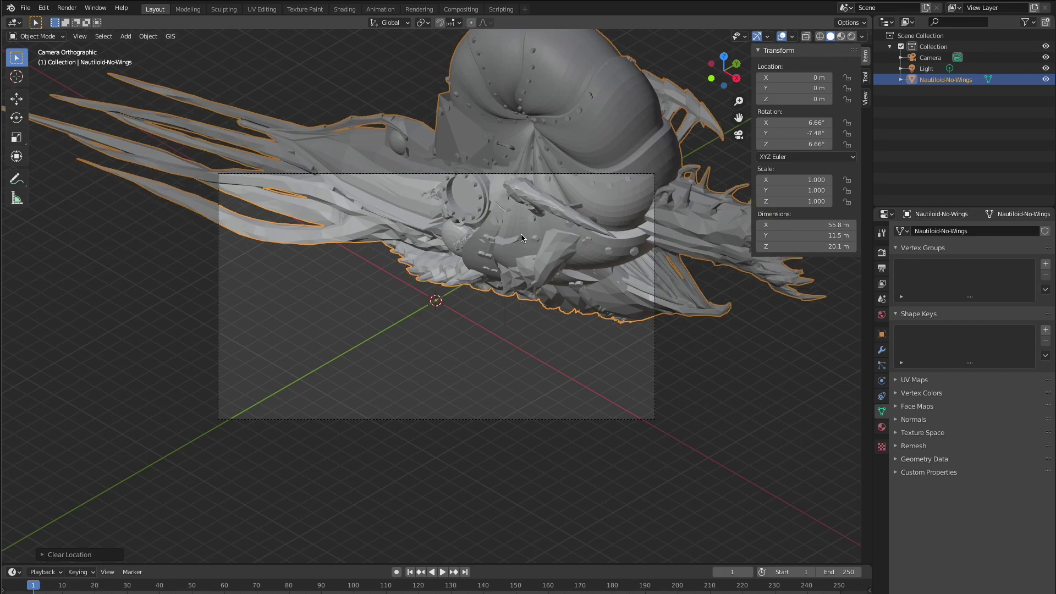
pyautogui.hotkey('alt', 'r')
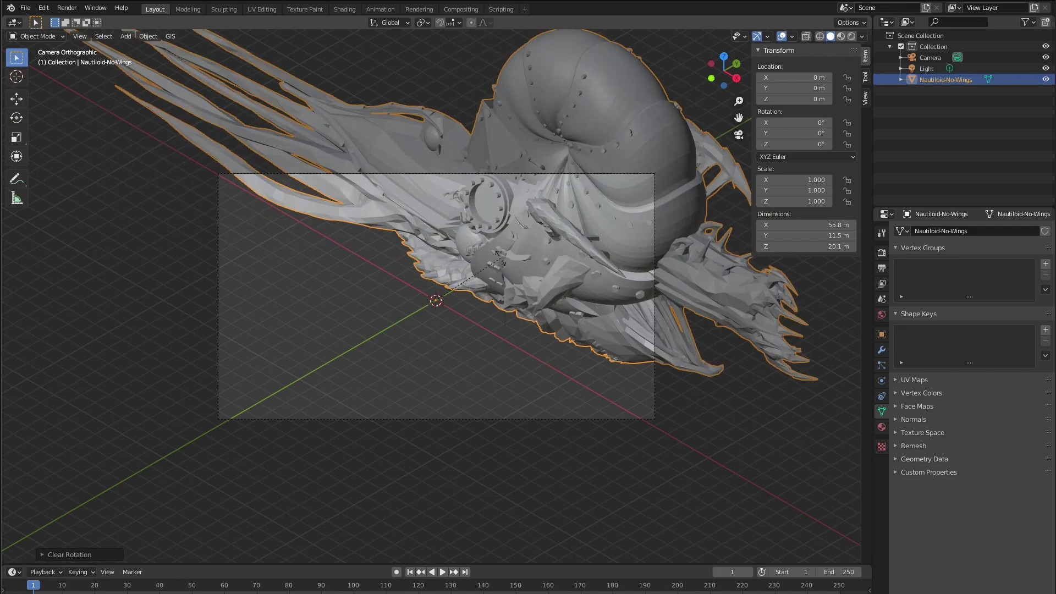
# Step: Rotate the model about Z, then about X, to lay it on its side
pyautogui.press('r')
pyautogui.press('z')
pyautogui.click(738, 300)
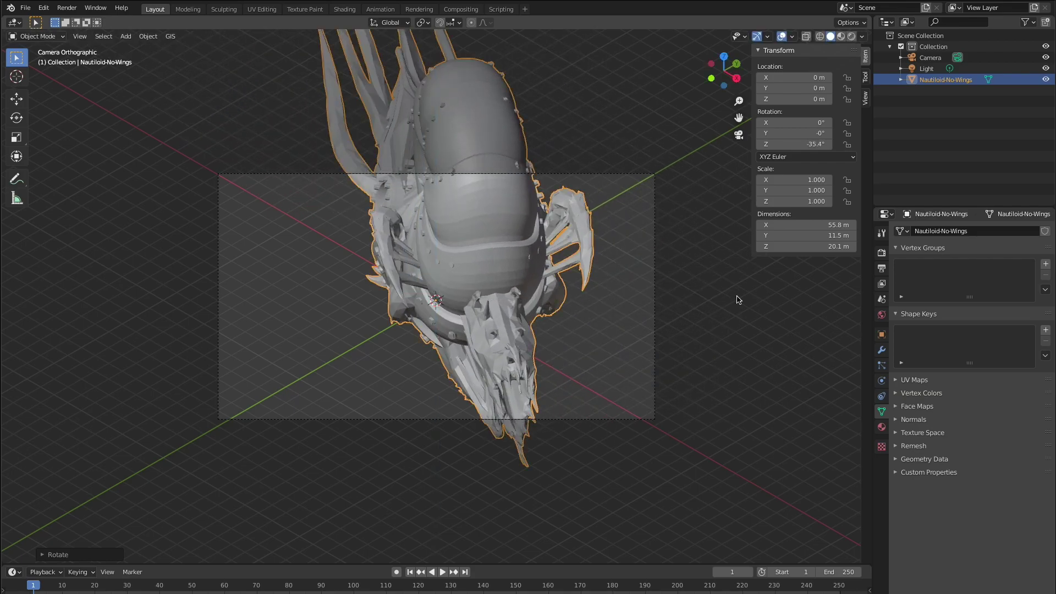
pyautogui.press('r')
pyautogui.press('z')
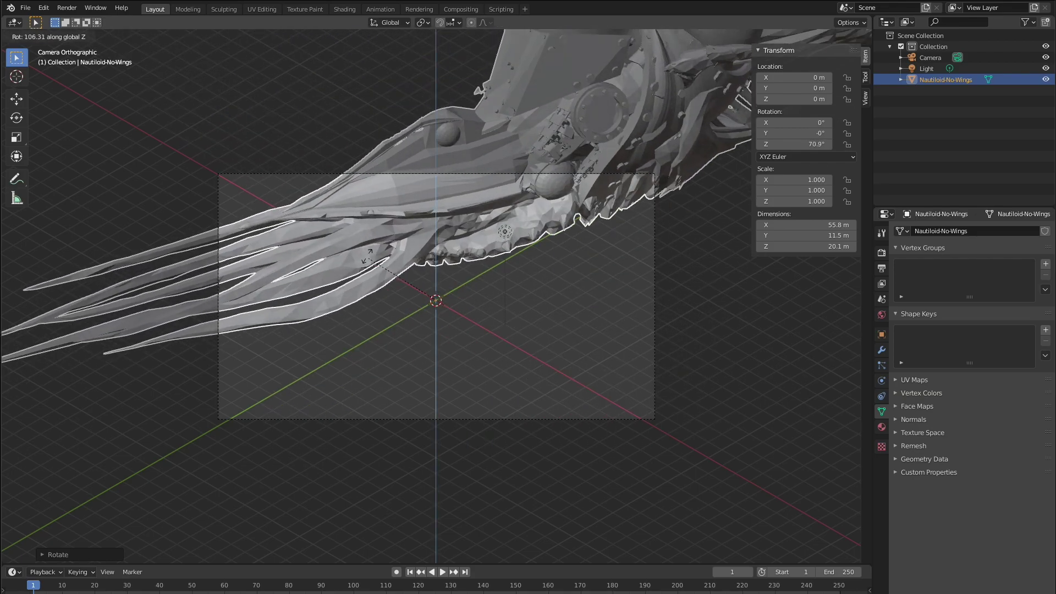
pyautogui.click(433, 316)
pyautogui.press('r')
pyautogui.press('y')
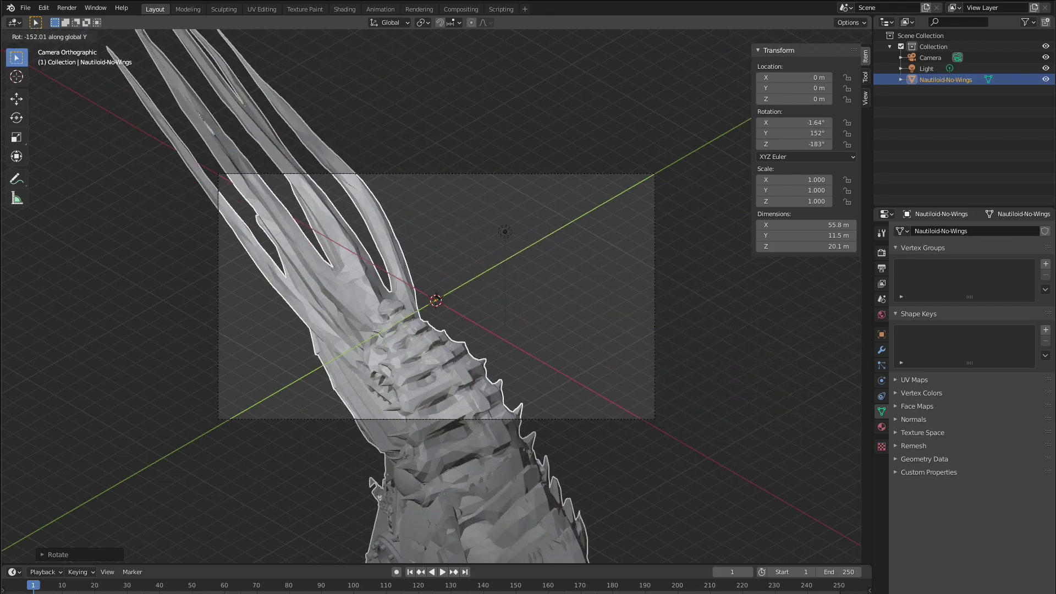
pyautogui.press('x')
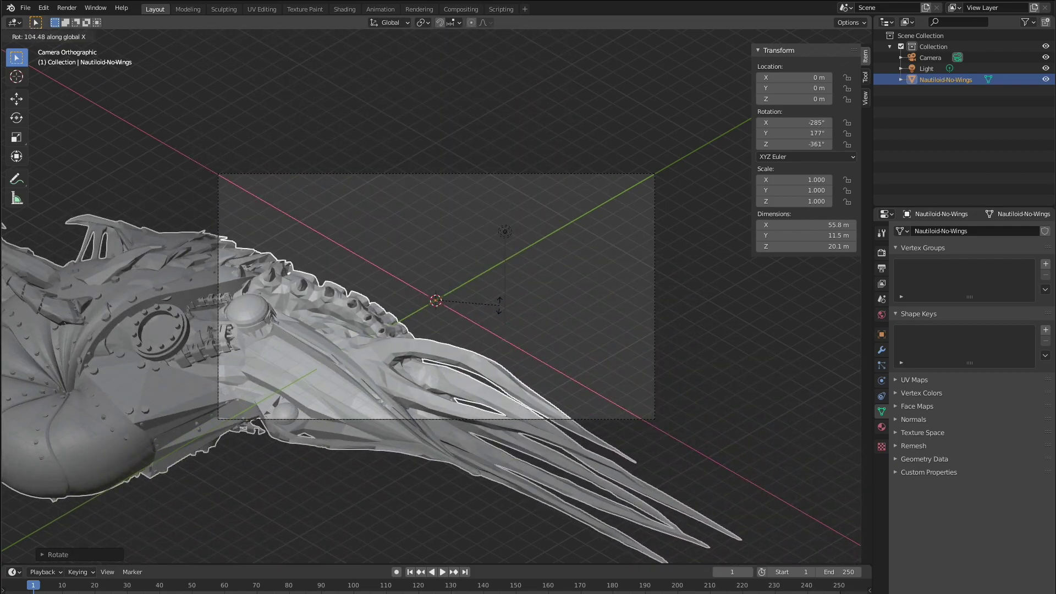
pyautogui.click(501, 309)
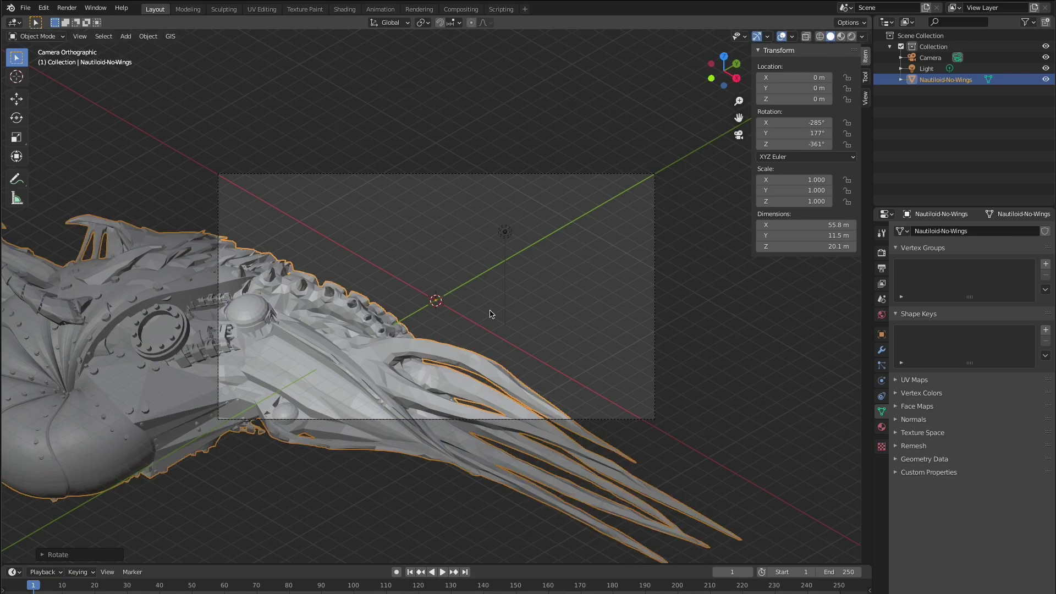
# Step: From the top view, shift the model up and to the right, then return to camera view
pyautogui.press('KP_7')
pyautogui.press('g')
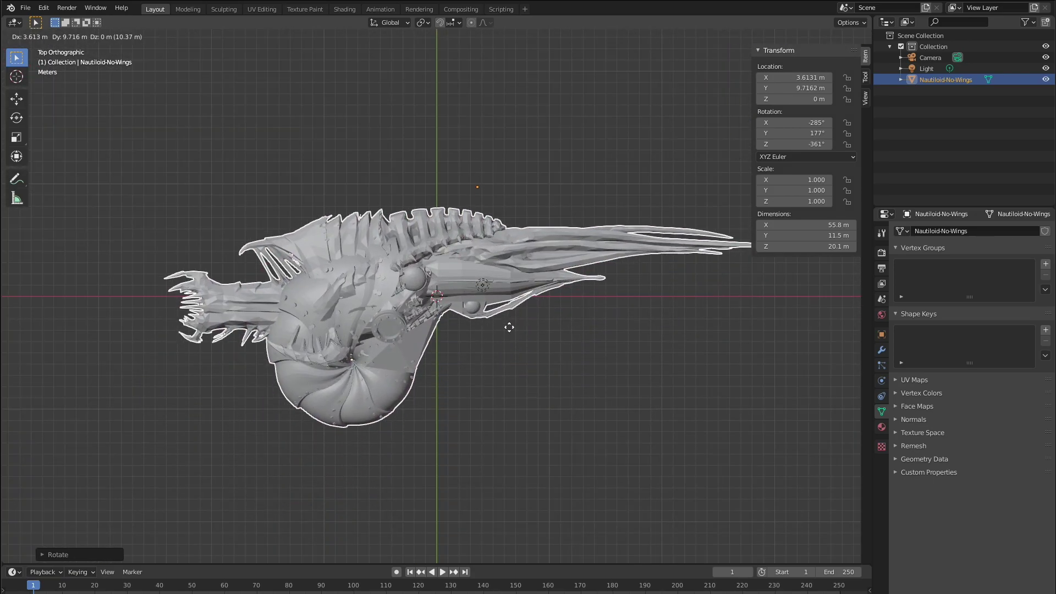
pyautogui.click(508, 327)
pyautogui.press('`')
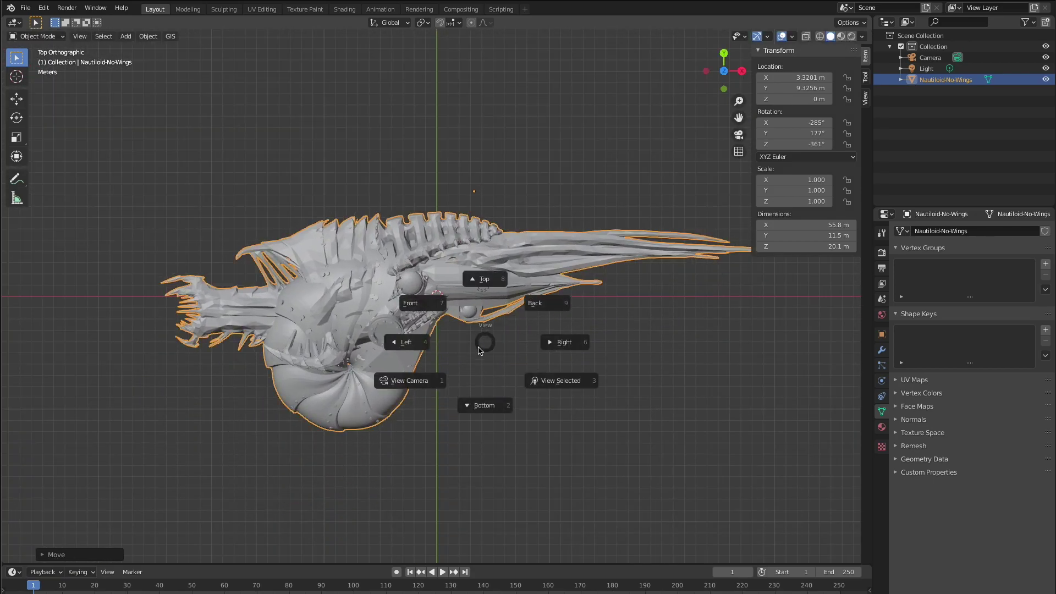
pyautogui.click(460, 365)
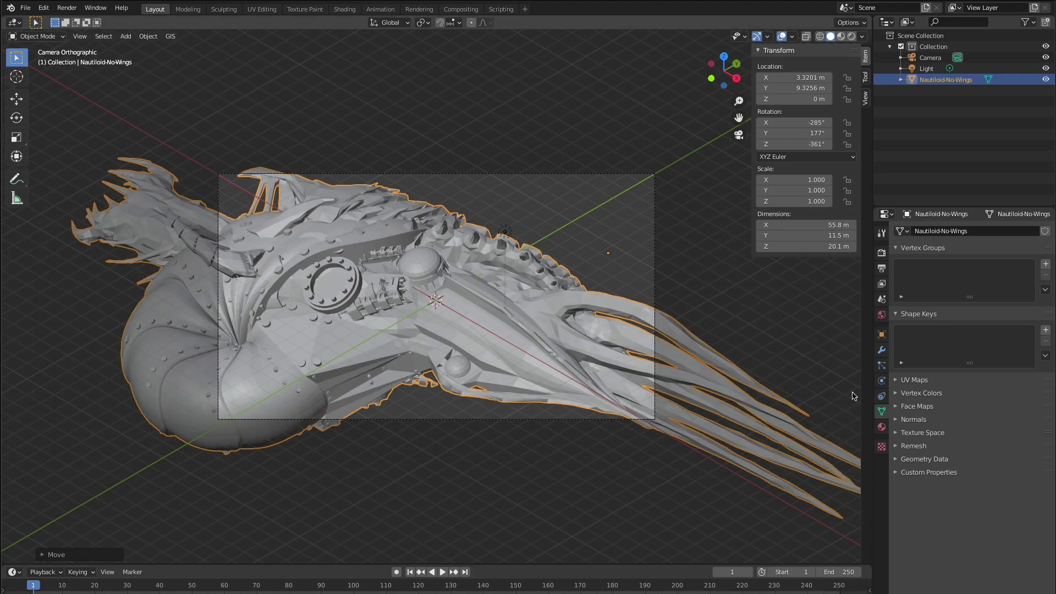
# Step: Drag the camera's Orthographic Scale up to 51.1 and switch the viewport to Rendered shading
pyautogui.click(930, 58)
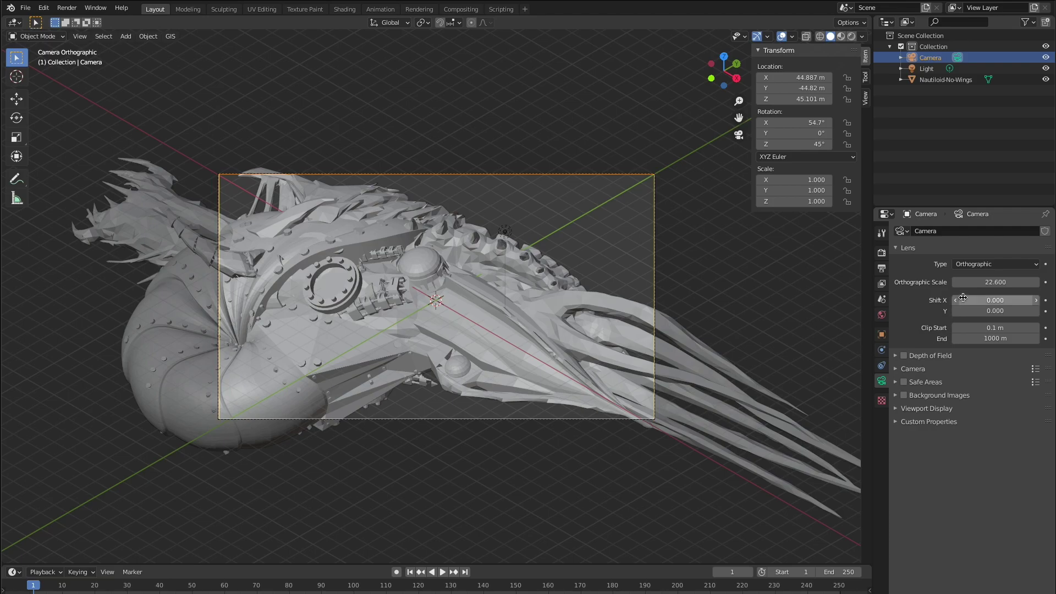
pyautogui.moveTo(978, 282); pyautogui.dragTo(1033, 282)
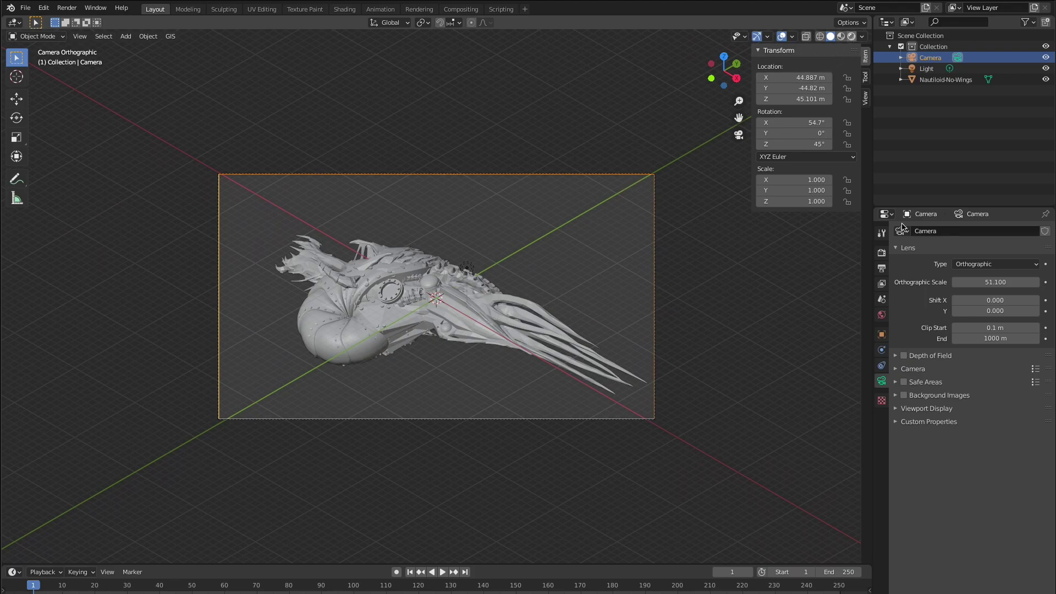
pyautogui.click(852, 37)
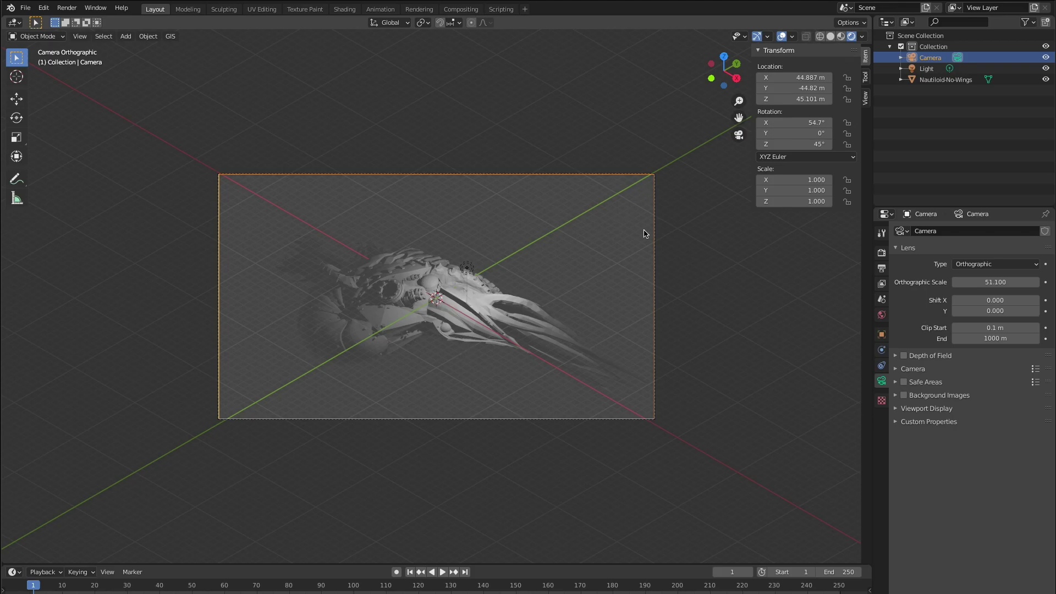
# Step: Move the light along X, Z and Y so it sits high above and beside the nautiloid
pyautogui.click(927, 68)
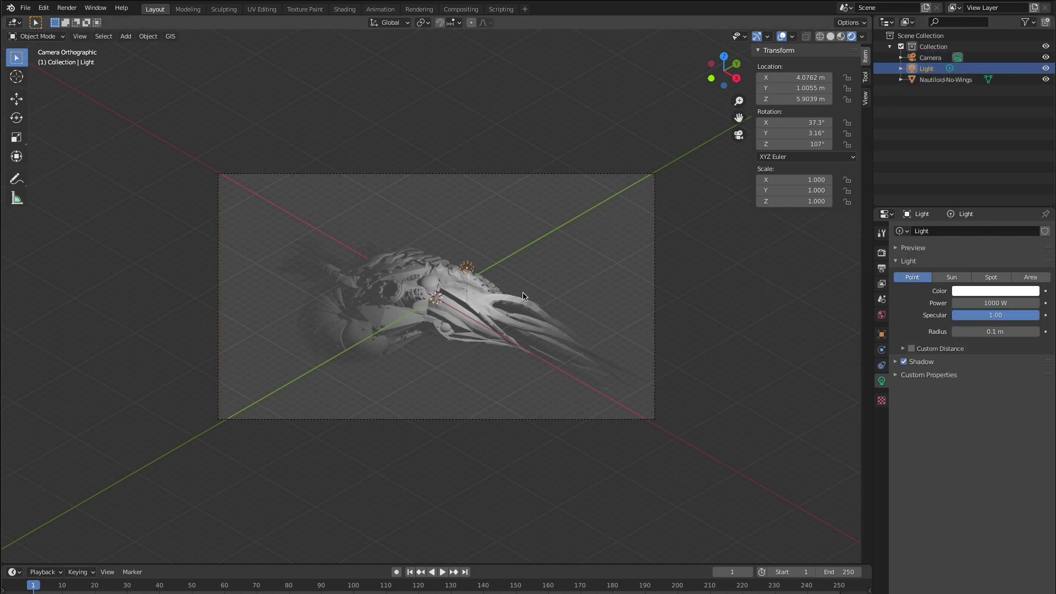
pyautogui.press('g')
pyautogui.press('x')
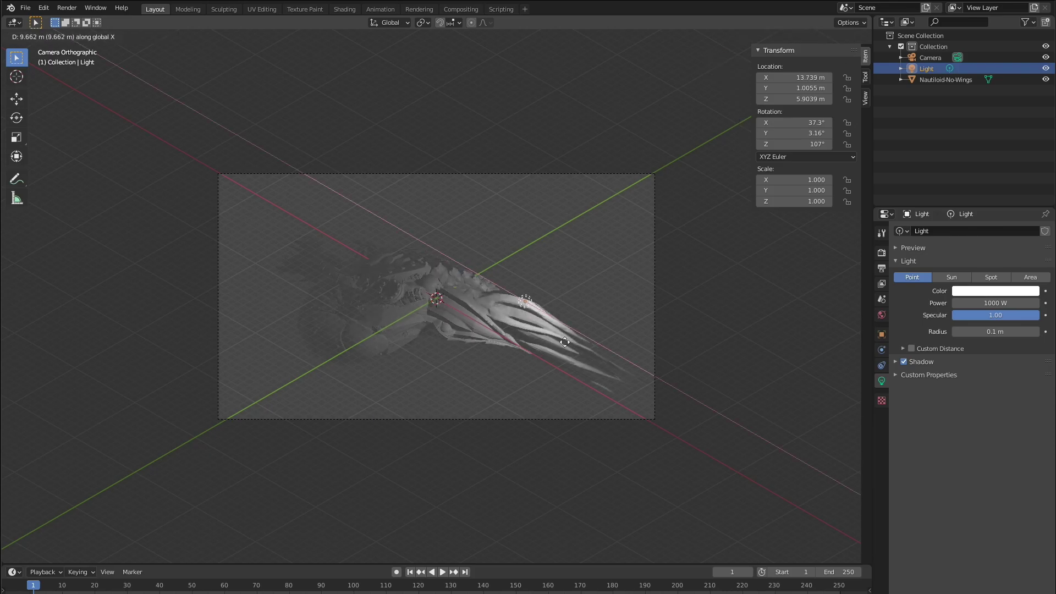
pyautogui.click(640, 385)
pyautogui.press('g')
pyautogui.press('z')
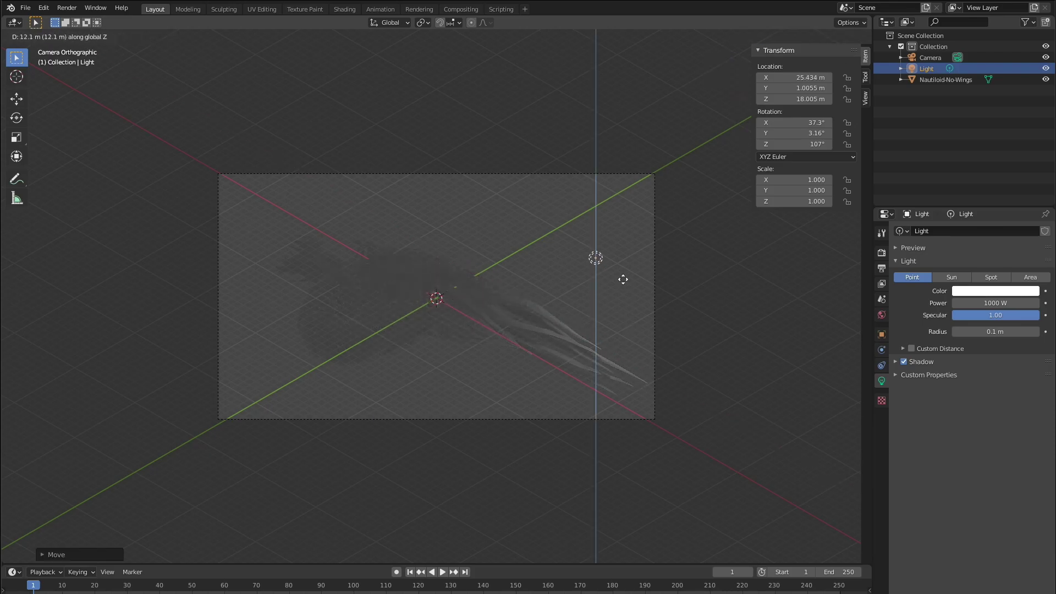
pyautogui.click(623, 272)
pyautogui.press('g')
pyautogui.press('y')
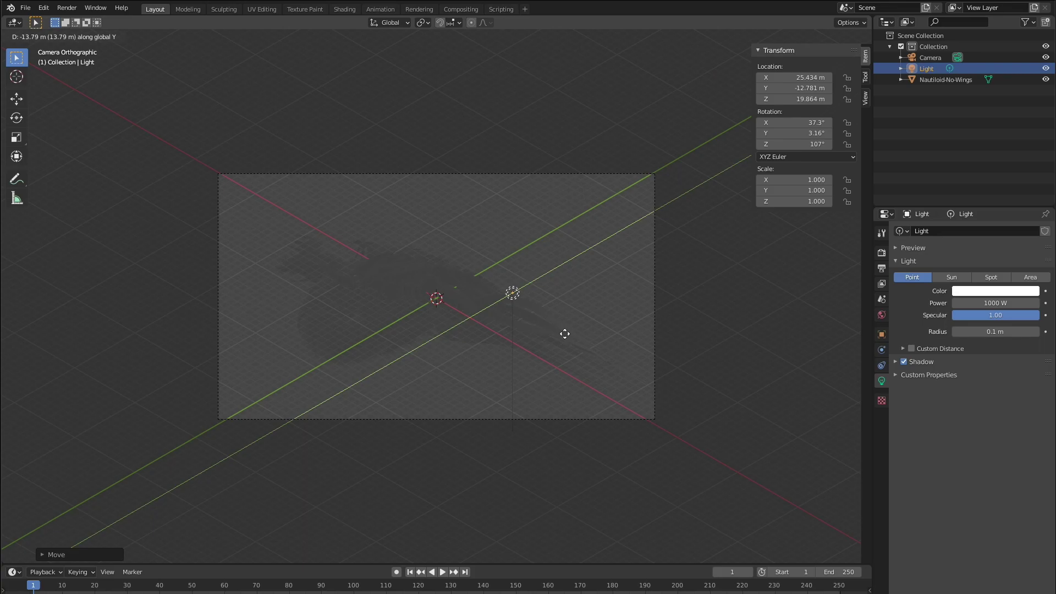
pyautogui.click(597, 311)
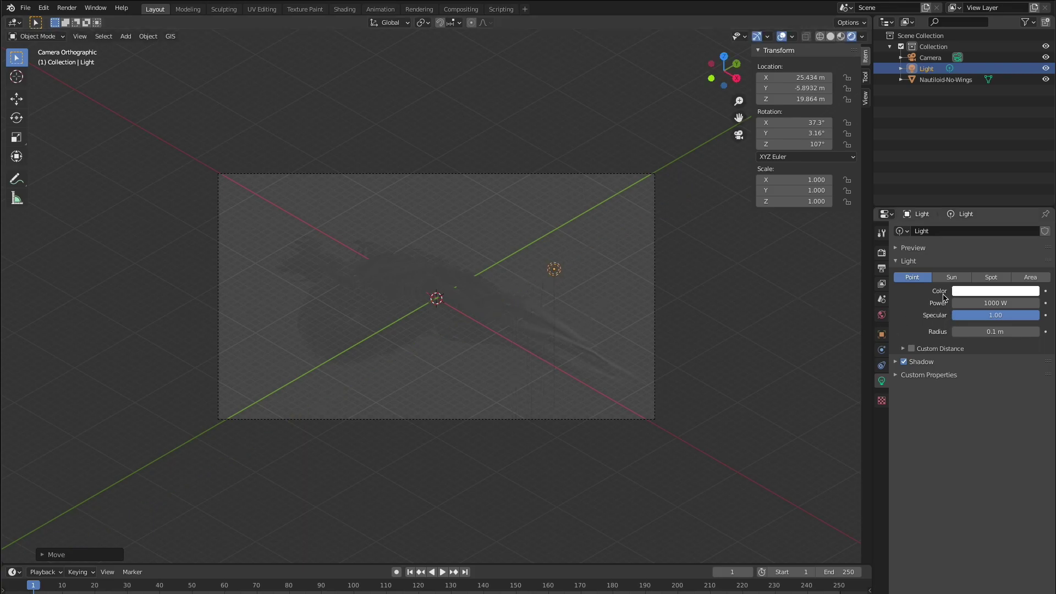
# Step: Set the light's power to 10000 W and place a duplicate, Light.001, left of the ship
pyautogui.doubleClick(974, 303)
pyautogui.write('0')
pyautogui.press('Return')
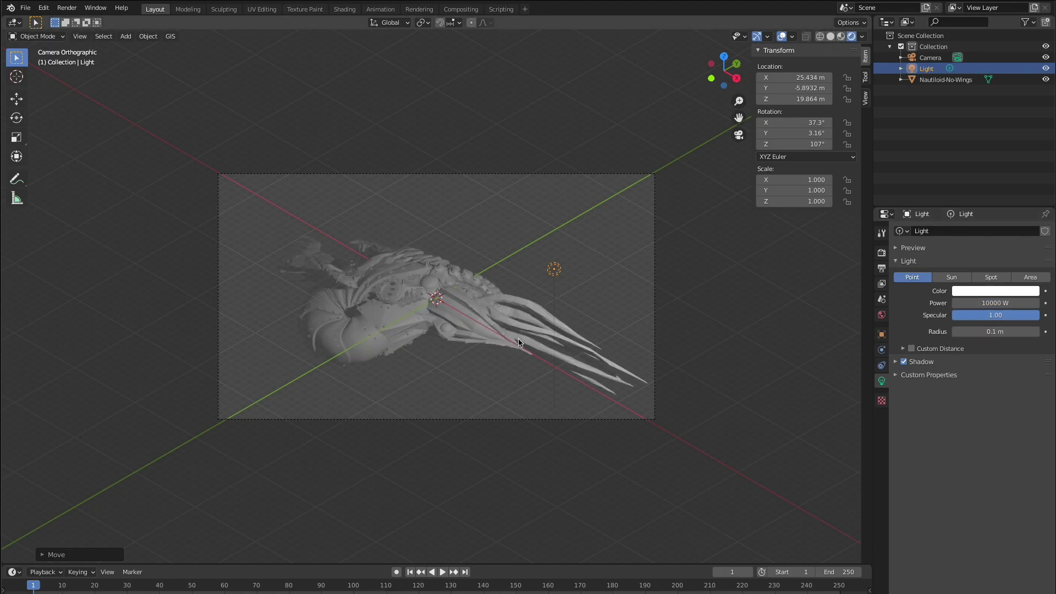
pyautogui.hotkey('shift', 'd')
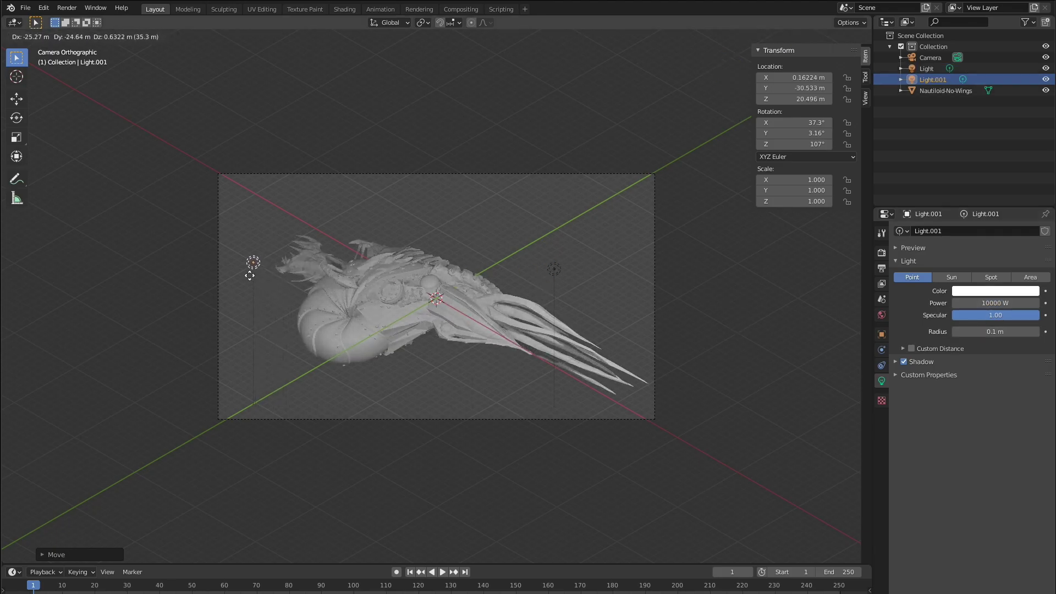
pyautogui.click(241, 271)
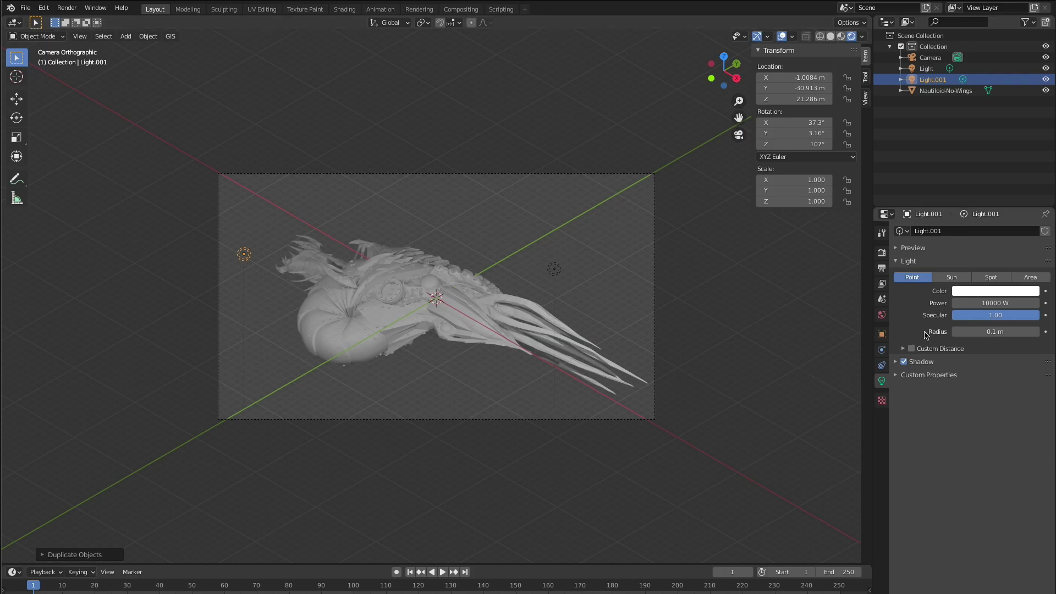
# Step: Set the Render Engine to Cycles in the Render properties, then leave Blender
pyautogui.click(882, 253)
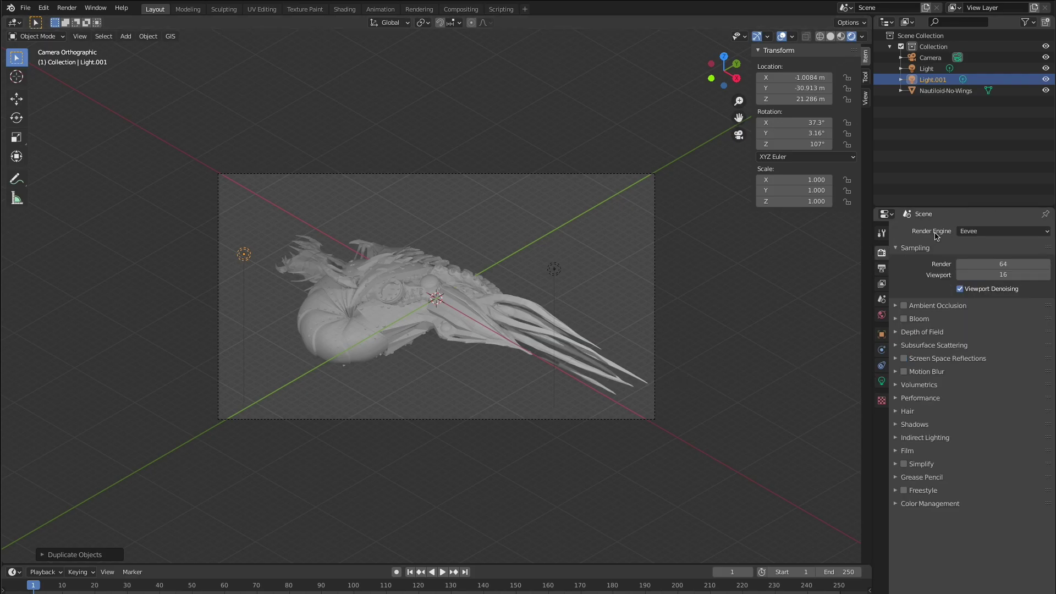
pyautogui.click(972, 231)
pyautogui.click(969, 268)
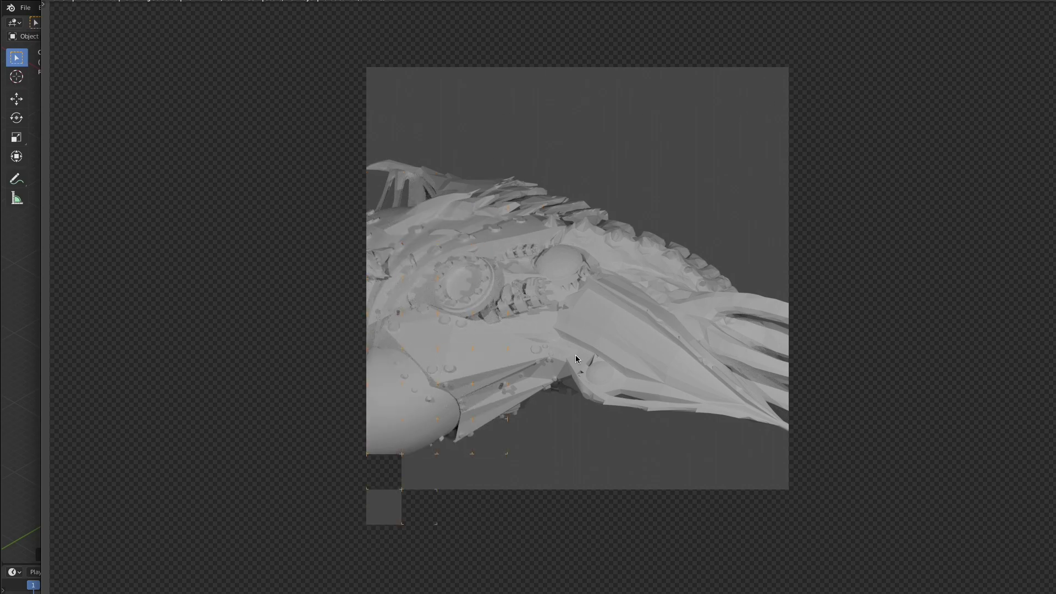
pyautogui.press('super+Tab')
pyautogui.press('super+Tab')
pyautogui.press('super+Tab')
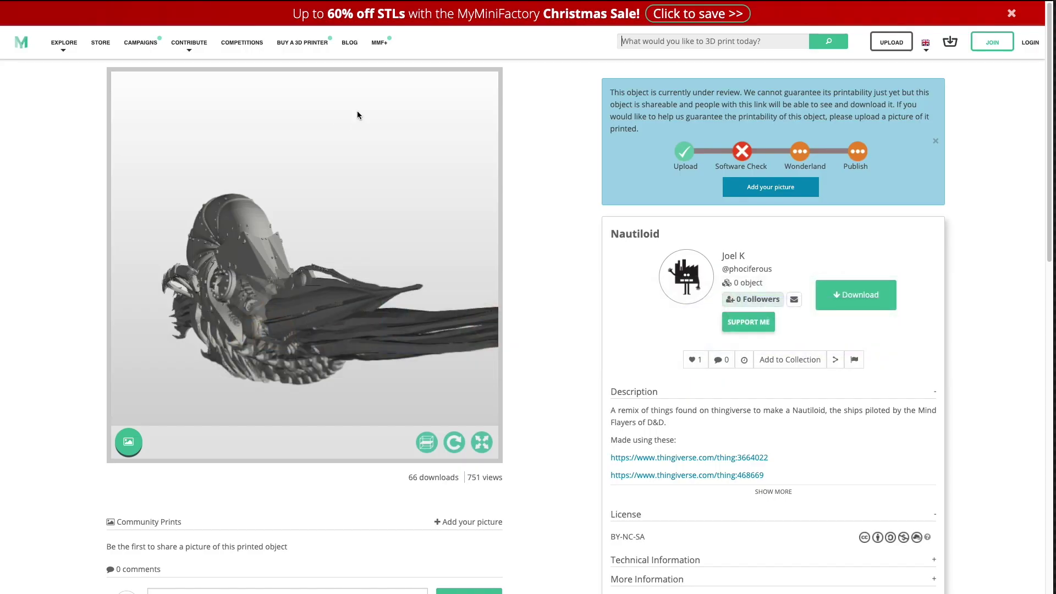
# Step: Open the Nautiloid Crash map in Inkarnate for editing
pyautogui.hotkey('ctrl', 'Tab')
pyautogui.moveTo(706, 206)
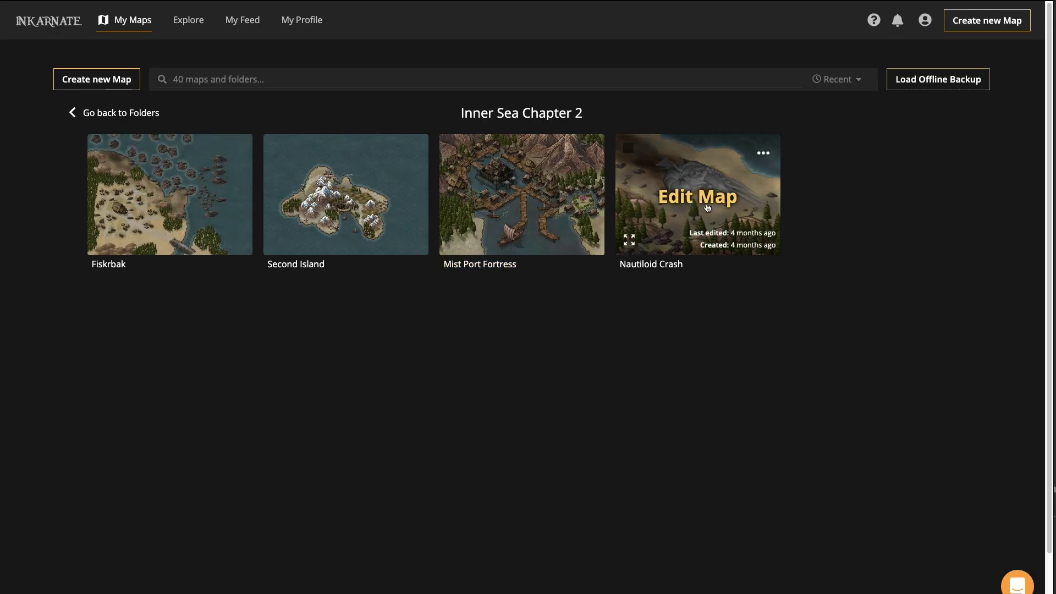
pyautogui.click(707, 204)
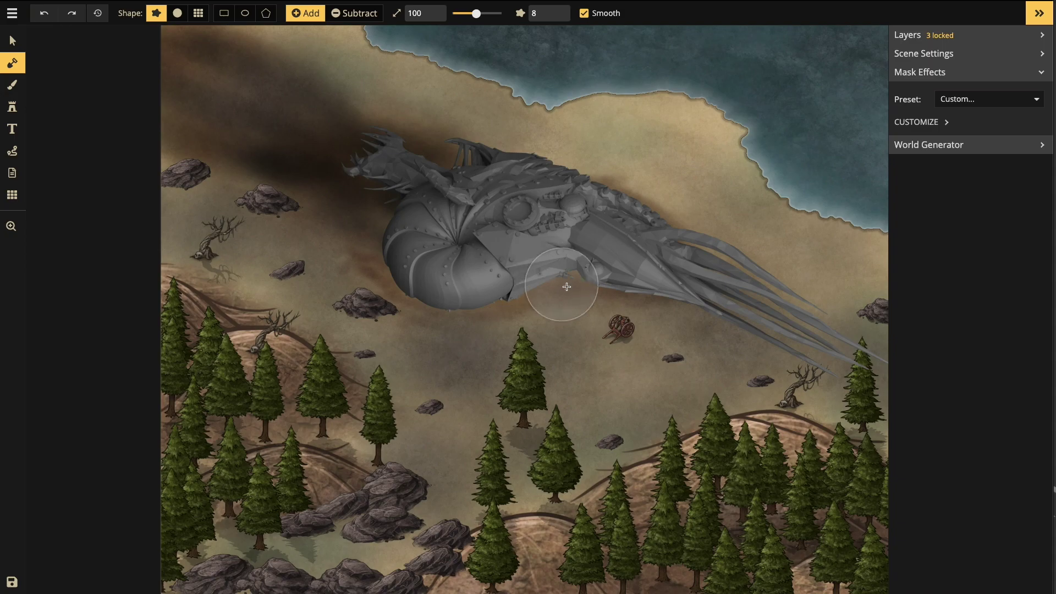
# Step: Pan to the ship and use the Select tool on the nautiloid_crash stamp, then deselect it
pyautogui.moveTo(534, 291); pyautogui.dragTo(426, 254, button='middle')
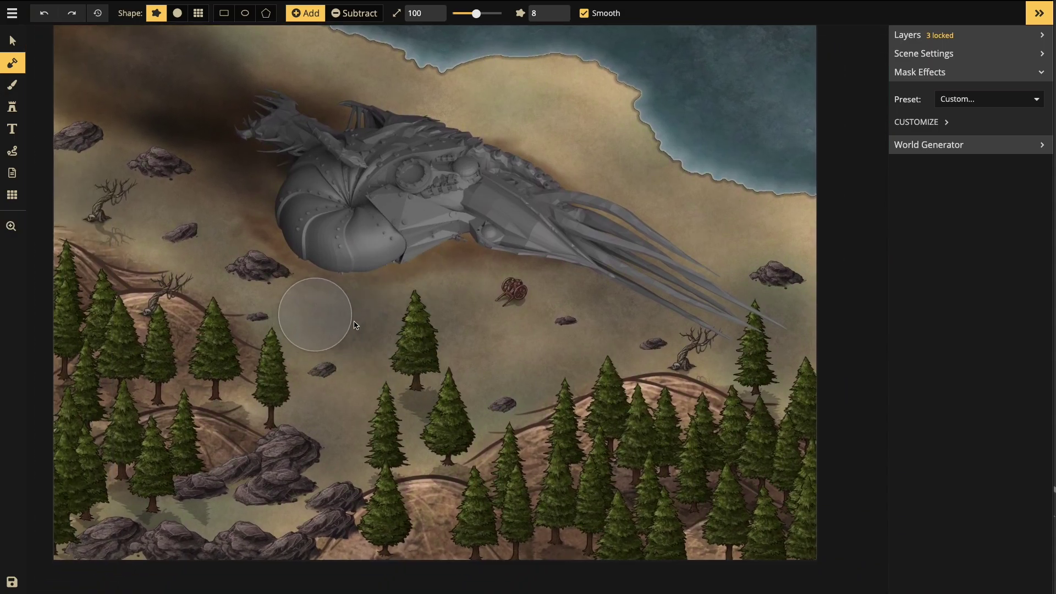
pyautogui.press('v')
pyautogui.click(424, 386)
pyautogui.click(450, 453)
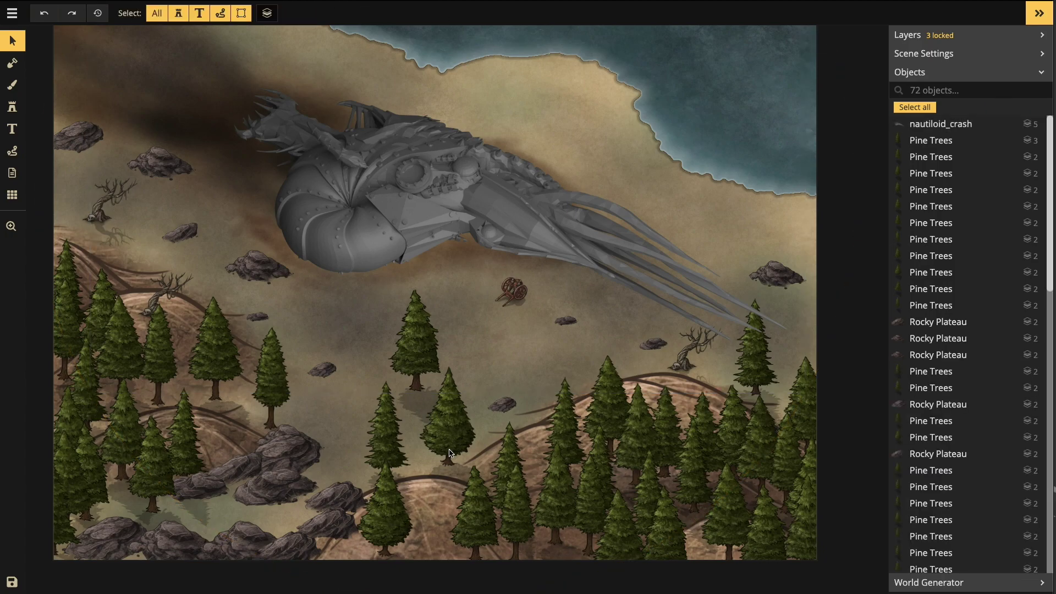
pyautogui.click(269, 398)
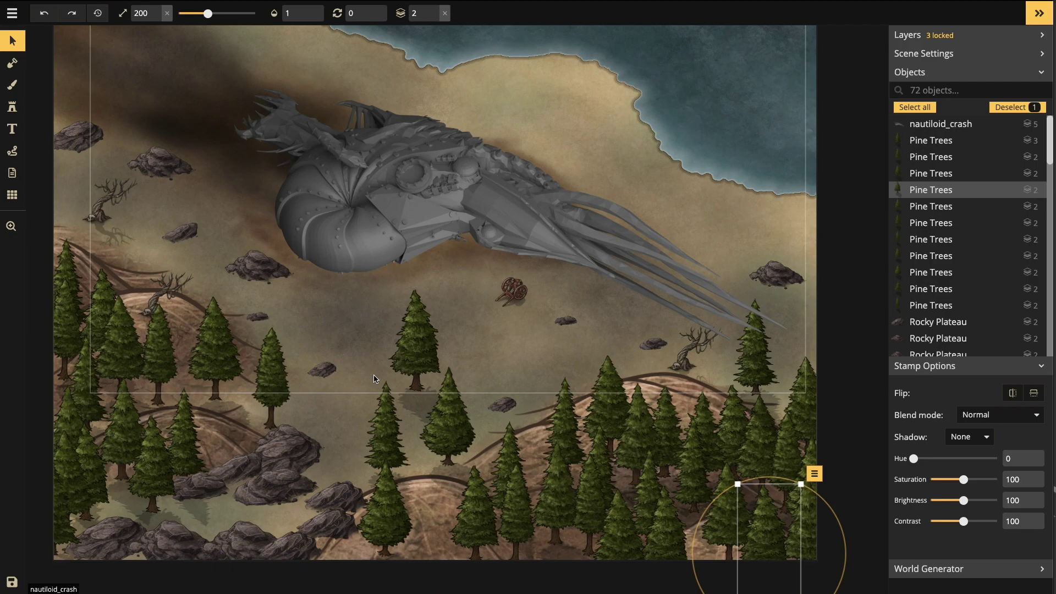
pyautogui.click(384, 463)
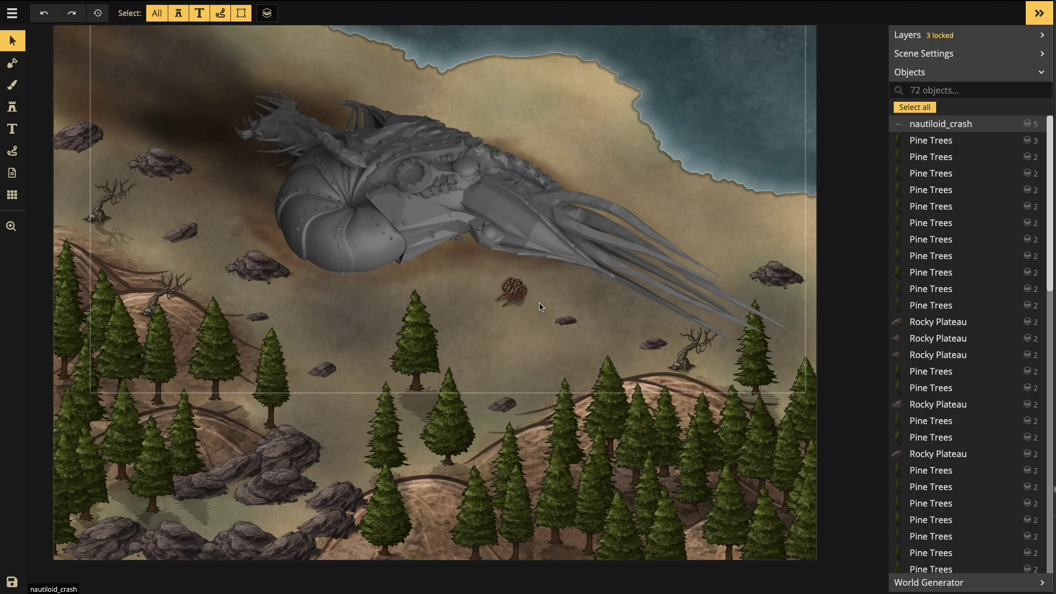
pyautogui.press('super+Tab')
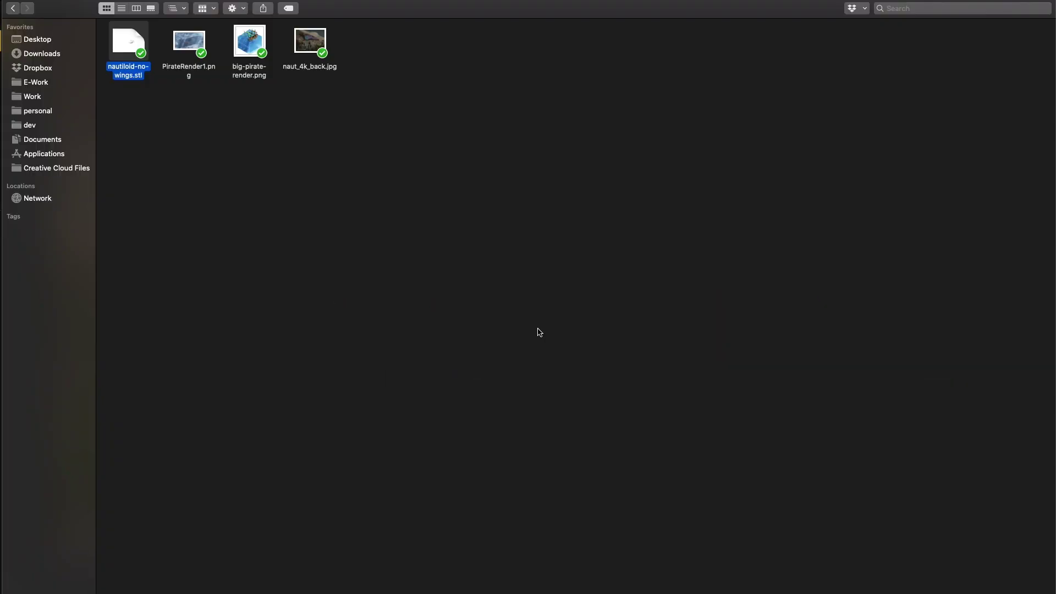
# Step: Select naut_4k_back.jpg in Finder and open it
pyautogui.click(351, 197)
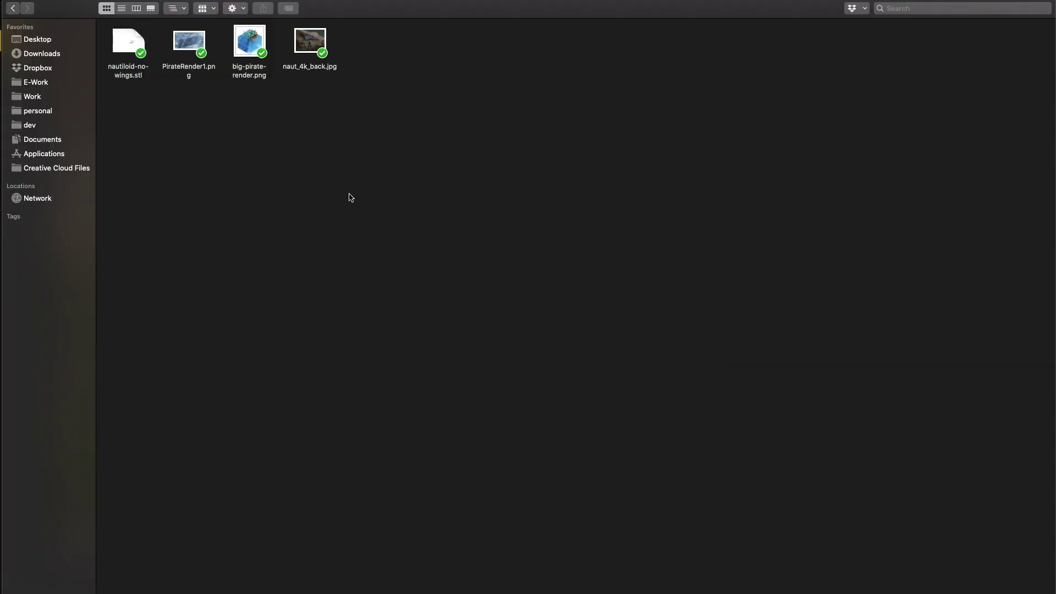
pyautogui.click(302, 49)
pyautogui.press('super+Tab')
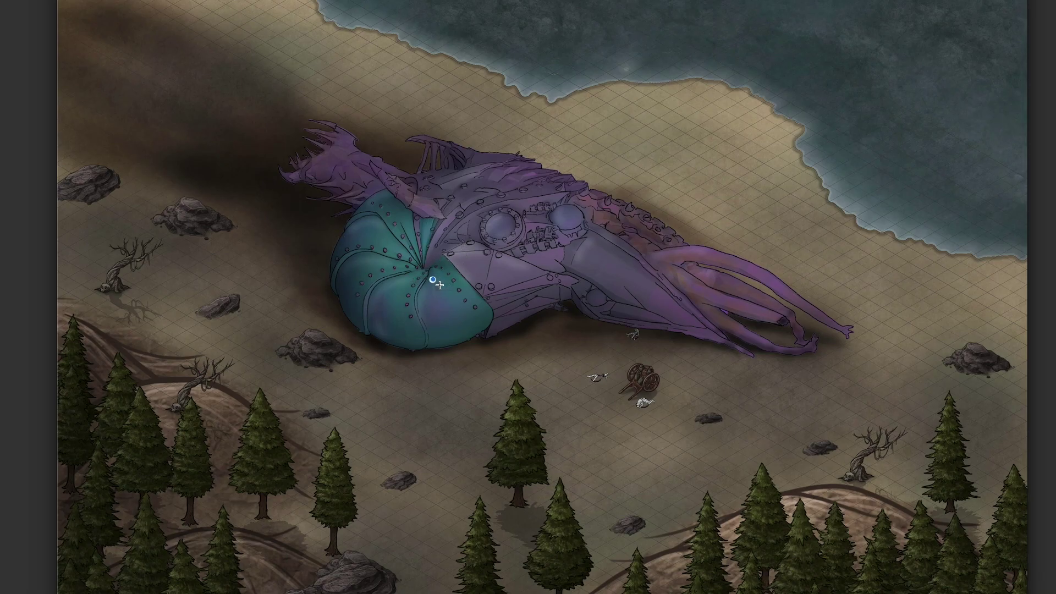
# Step: Zoom and pan around the painted purple-and-teal nautiloid map, then return to the browser
pyautogui.scroll(8, 550, 377)
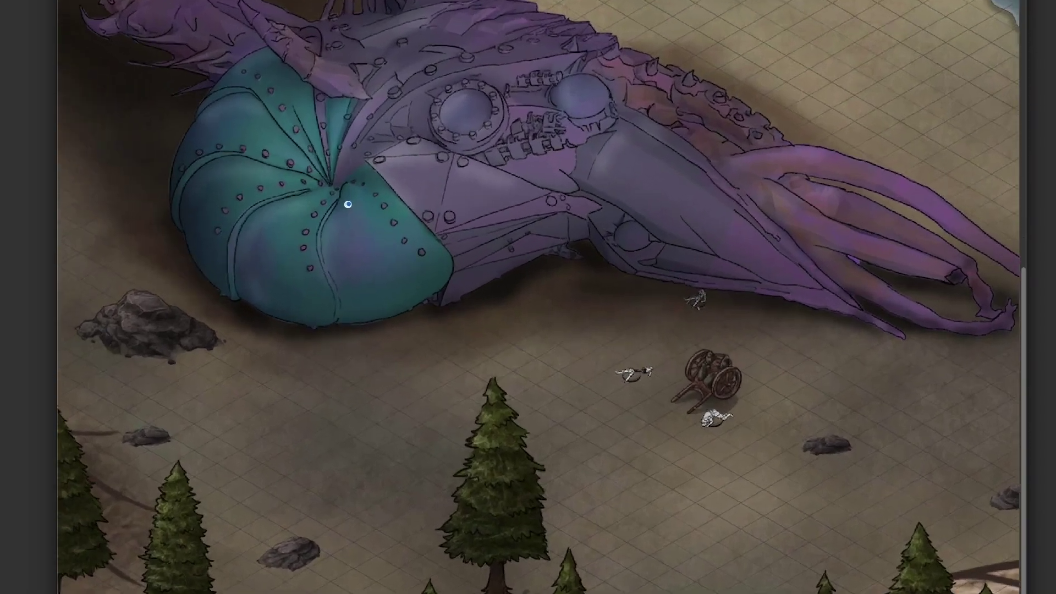
pyautogui.moveTo(323, 165); pyautogui.dragTo(390, 274)
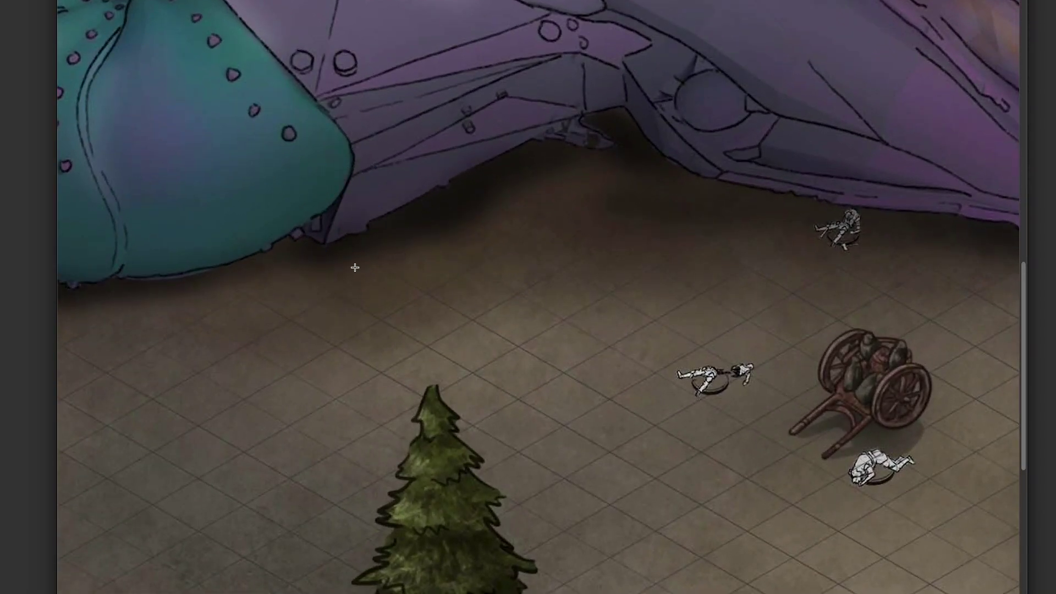
pyautogui.scroll(-3, 359, 228)
pyautogui.scroll(12, 347, 122)
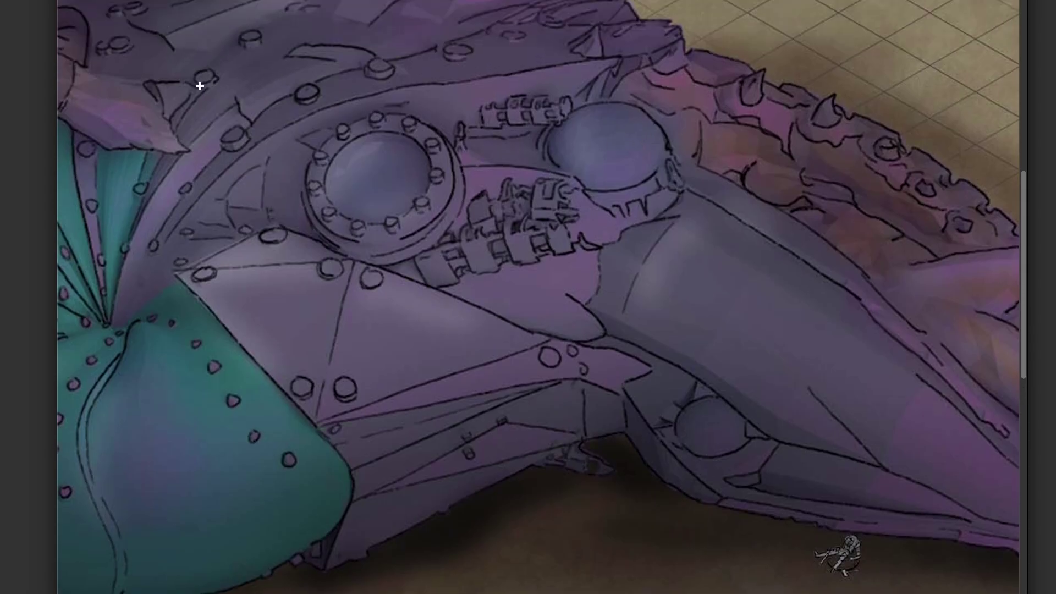
pyautogui.scroll(-5, 524, 347)
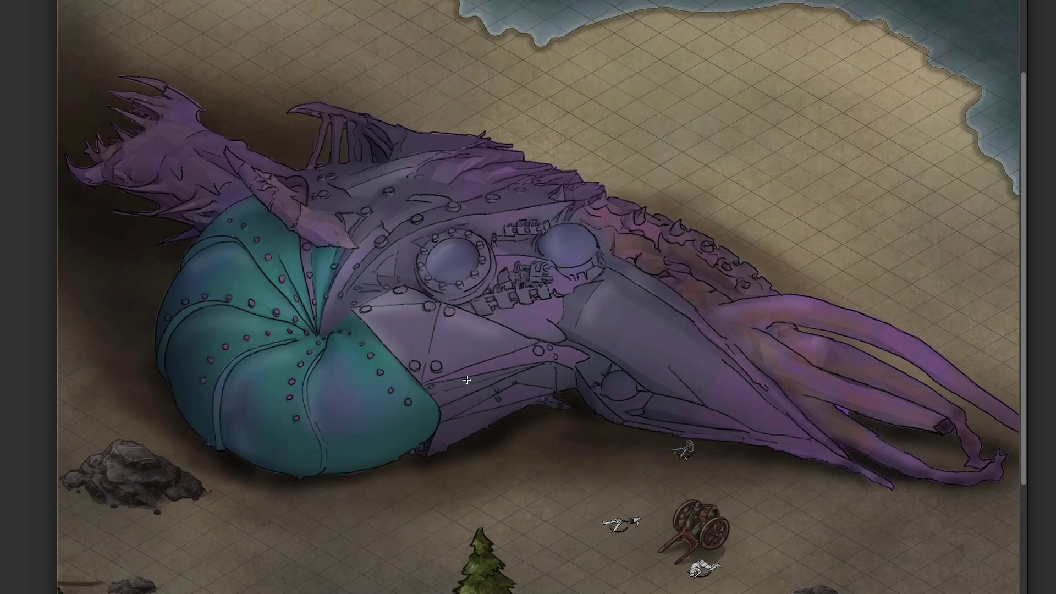
pyautogui.scroll(-3, 467, 380)
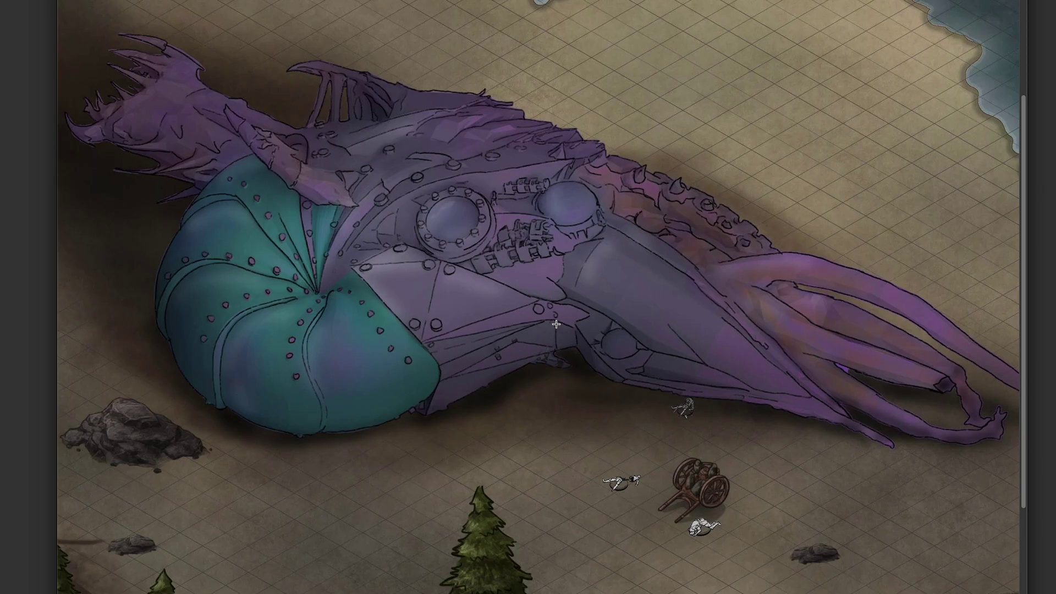
pyautogui.scroll(1, 560, 320)
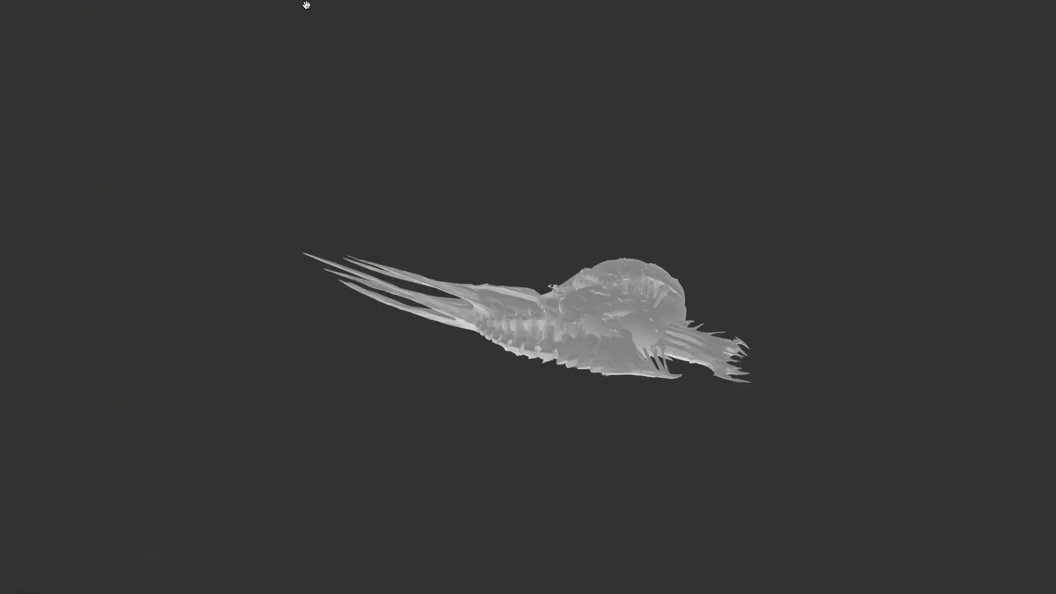
pyautogui.press('super+Tab')
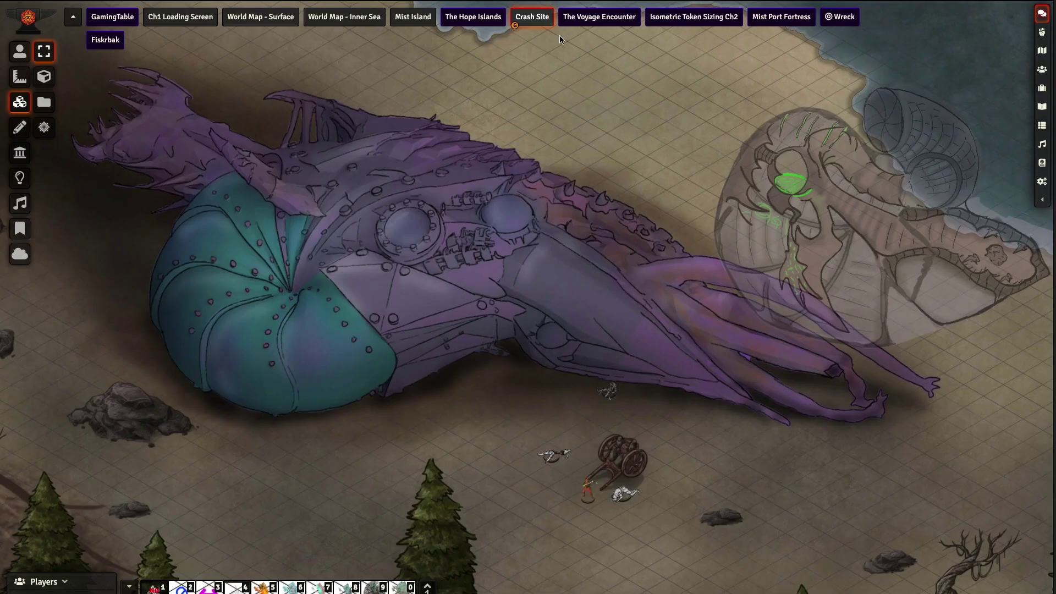
# Step: Open the Wreck scene, zoom out and centre the view on the stacked ship decks
pyautogui.click(850, 18)
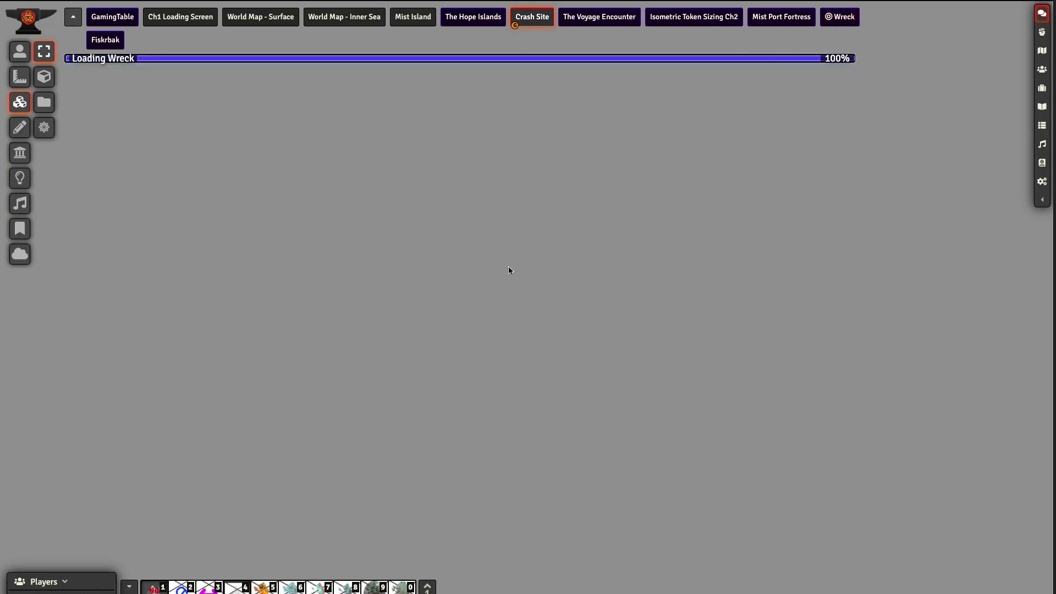
pyautogui.scroll(-10, 522, 283)
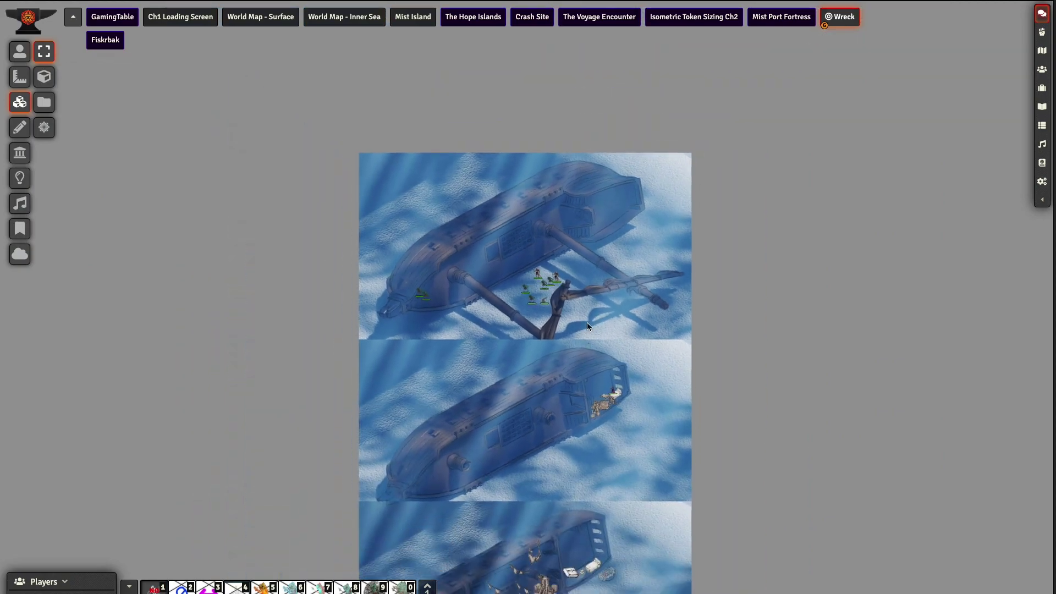
pyautogui.scroll(-4, 531, 272)
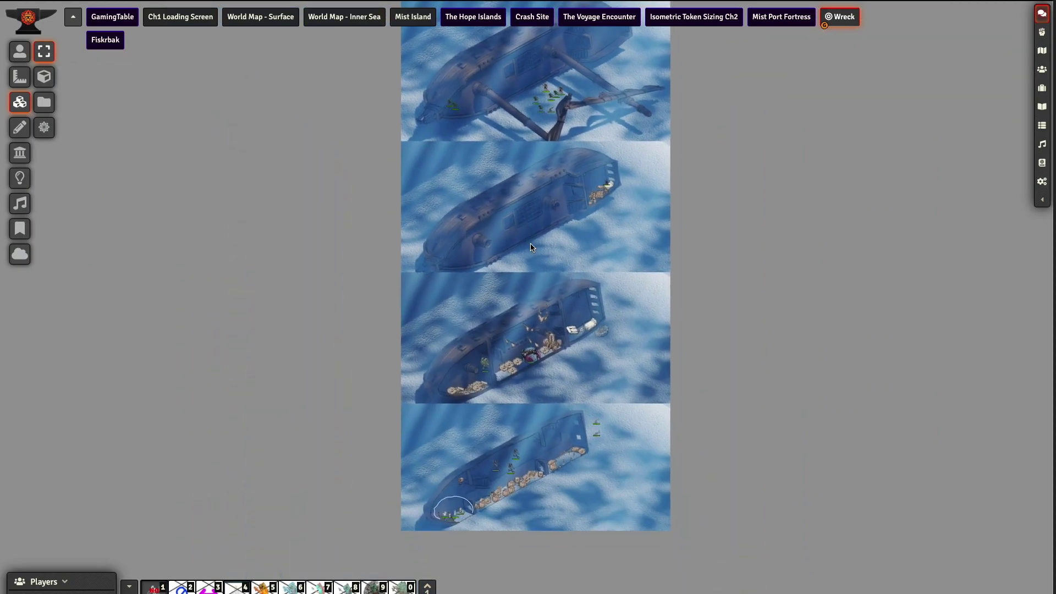
pyautogui.moveTo(544, 325); pyautogui.dragTo(530, 302, button='right')
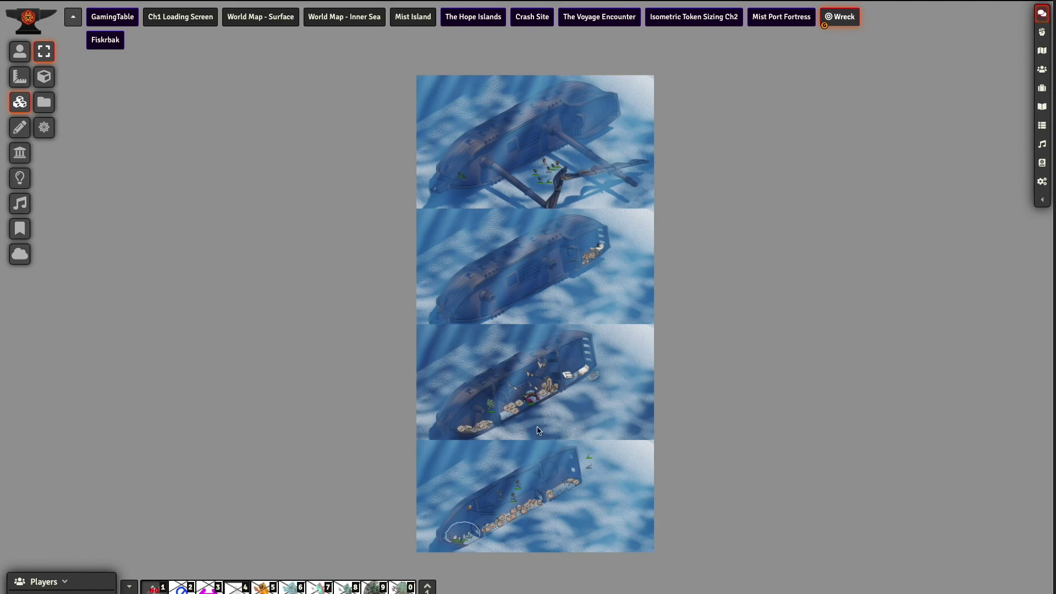
pyautogui.scroll(5, 532, 257)
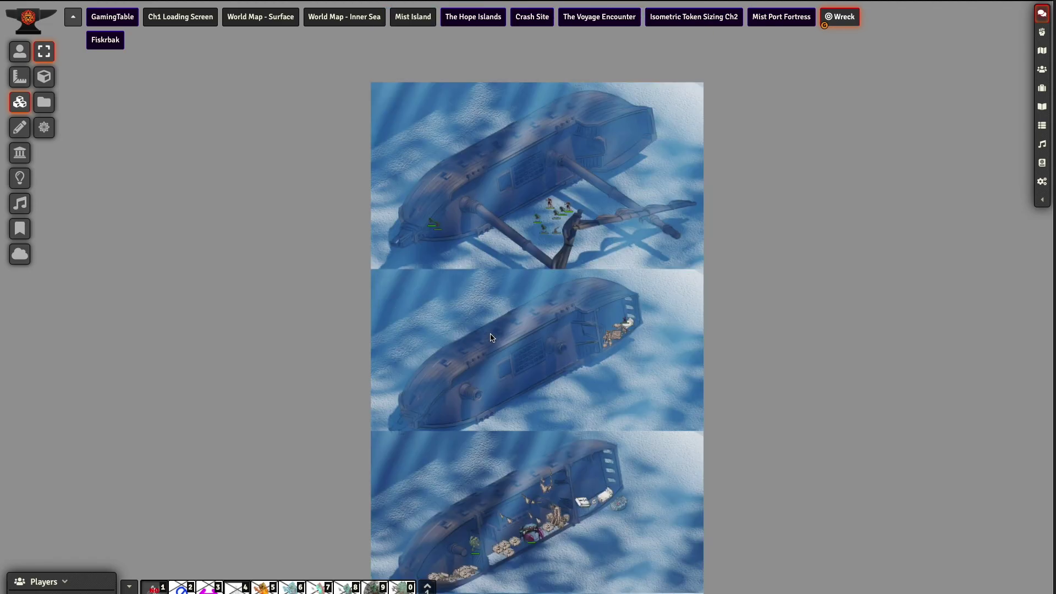
pyautogui.scroll(4, 530, 286)
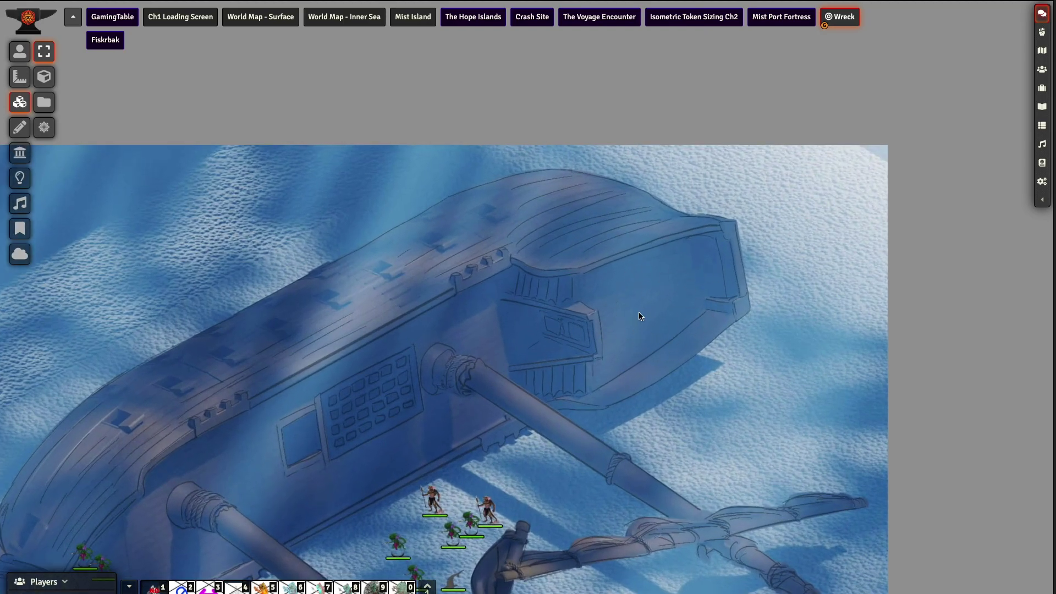
pyautogui.scroll(-8, 584, 351)
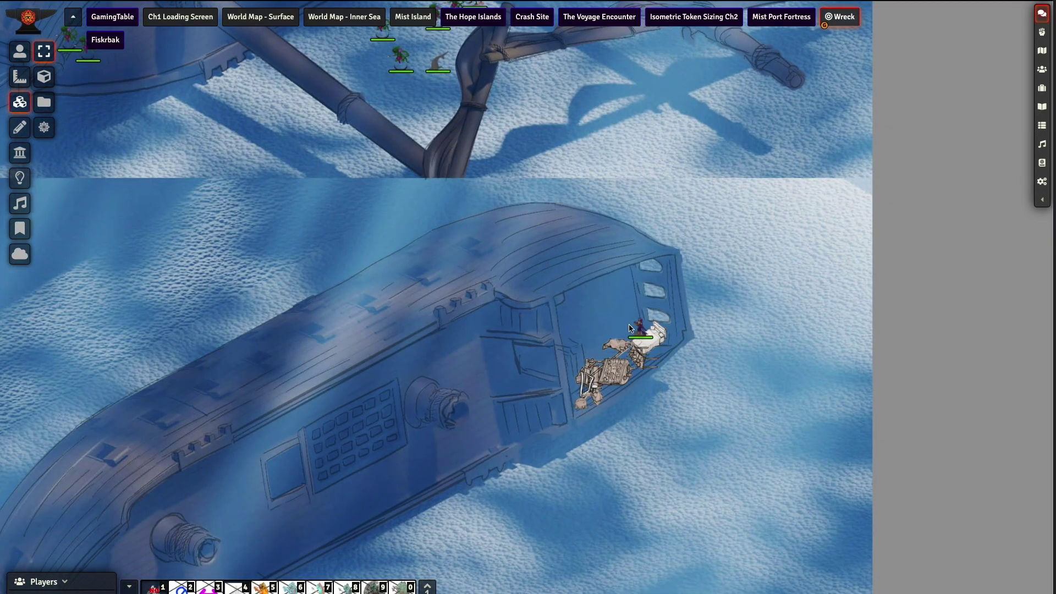
pyautogui.click(633, 360)
pyautogui.scroll(3, 634, 360)
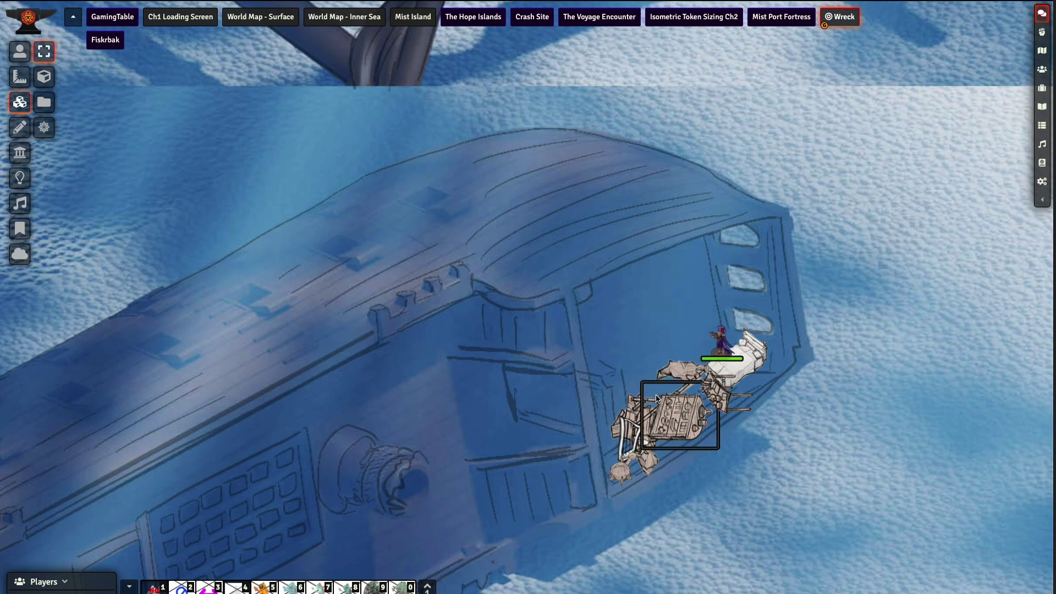
pyautogui.click(705, 367)
pyautogui.click(701, 335)
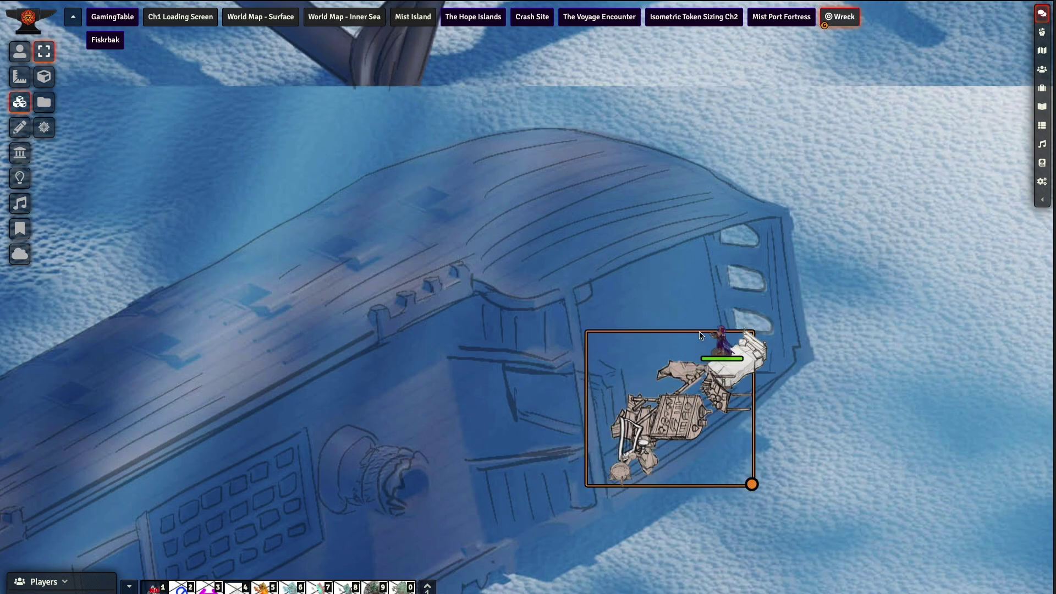
pyautogui.moveTo(686, 414); pyautogui.dragTo(682, 316, button='right')
pyautogui.scroll(-3, 682, 316)
pyautogui.moveTo(687, 419); pyautogui.dragTo(709, 428, button='right')
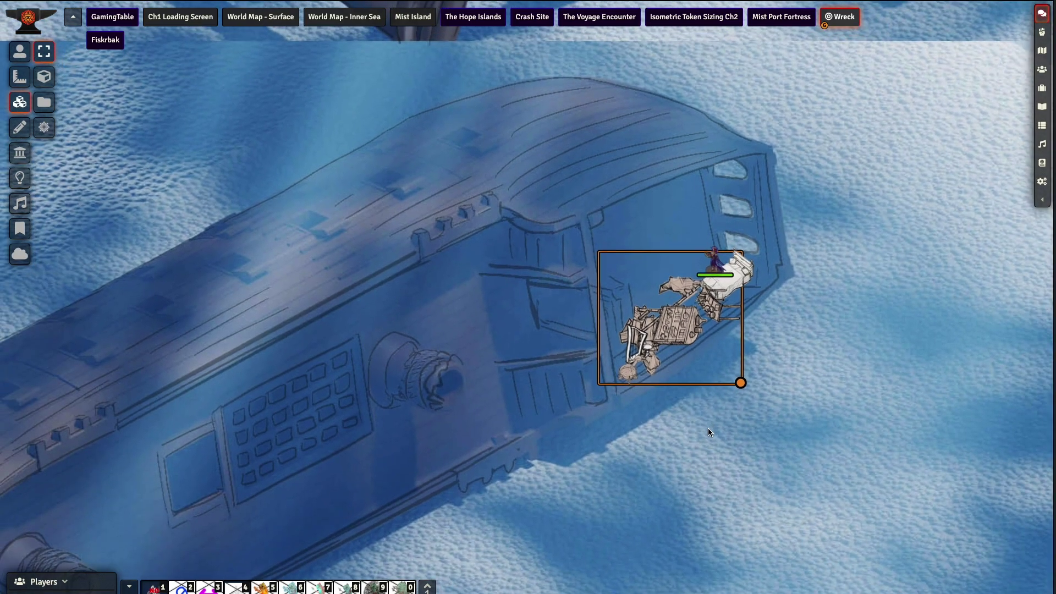
pyautogui.moveTo(531, 346); pyautogui.dragTo(587, 400, button='right')
pyautogui.scroll(-3, 587, 400)
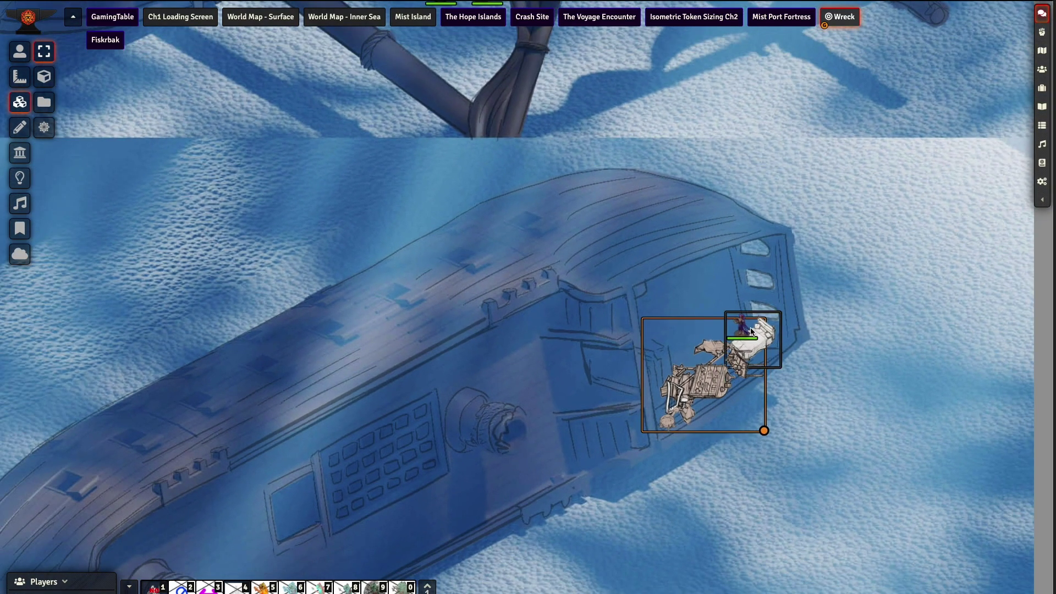
pyautogui.click(747, 332)
pyautogui.click(691, 299)
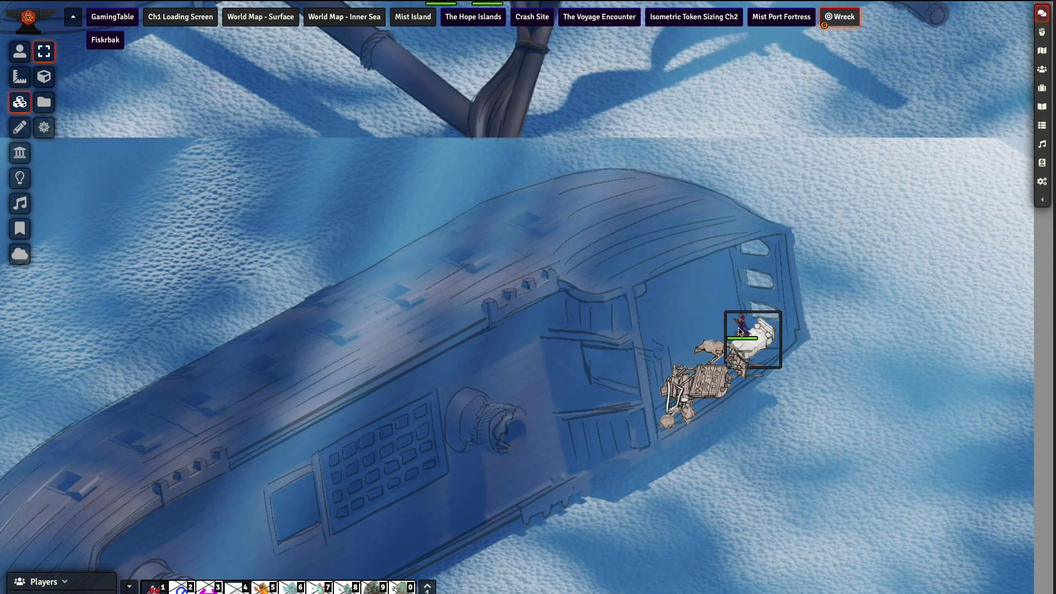
pyautogui.scroll(12, 696, 364)
pyautogui.moveTo(706, 341); pyautogui.dragTo(451, 344, button='right')
pyautogui.scroll(5, 599, 365)
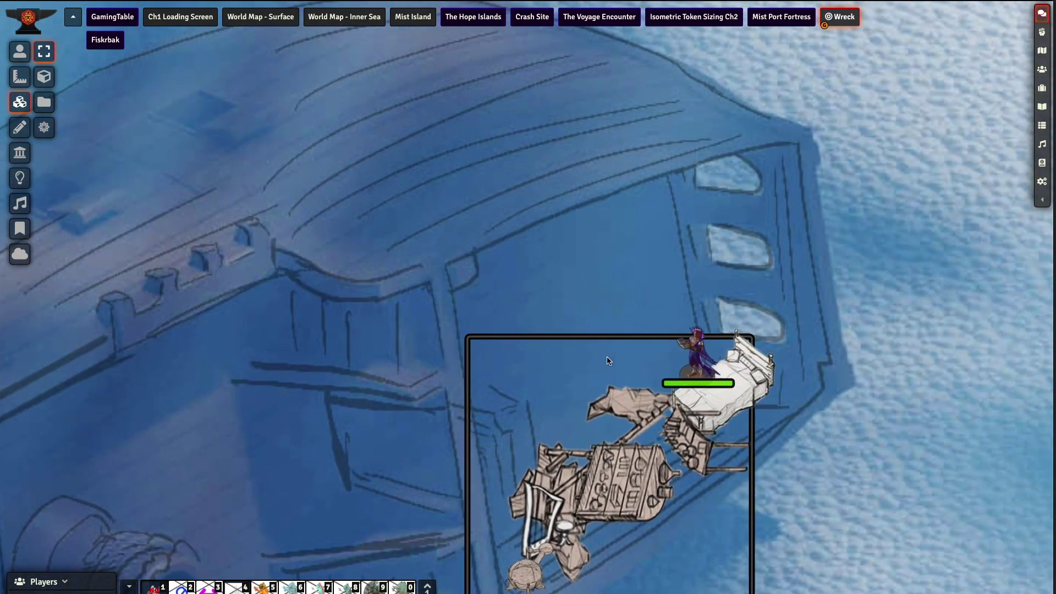
pyautogui.moveTo(606, 355); pyautogui.dragTo(544, 272, button='right')
pyautogui.scroll(6, 554, 294)
pyautogui.scroll(2, 585, 288)
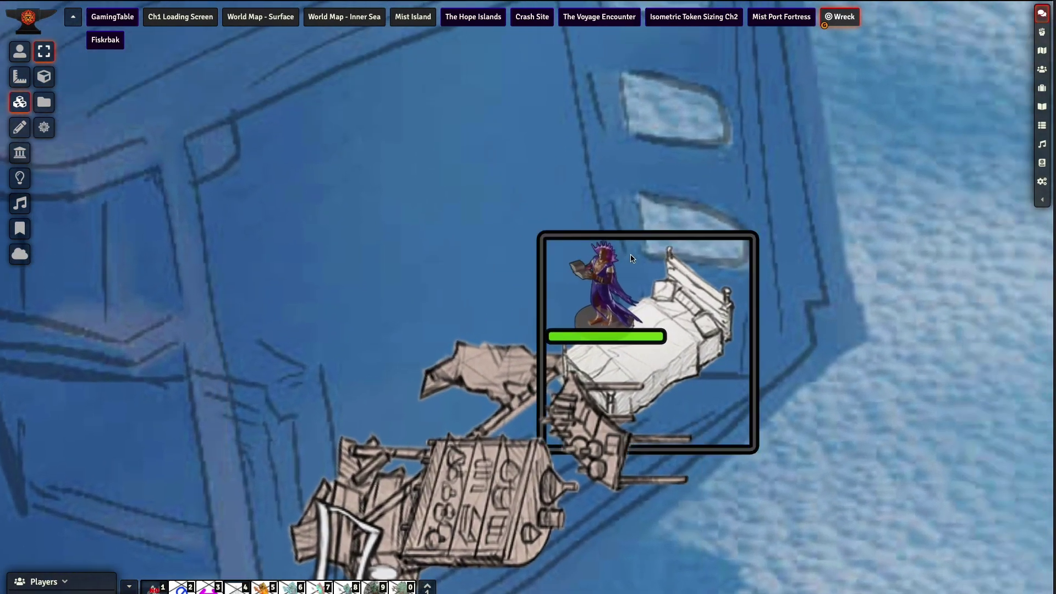
pyautogui.scroll(-5, 616, 280)
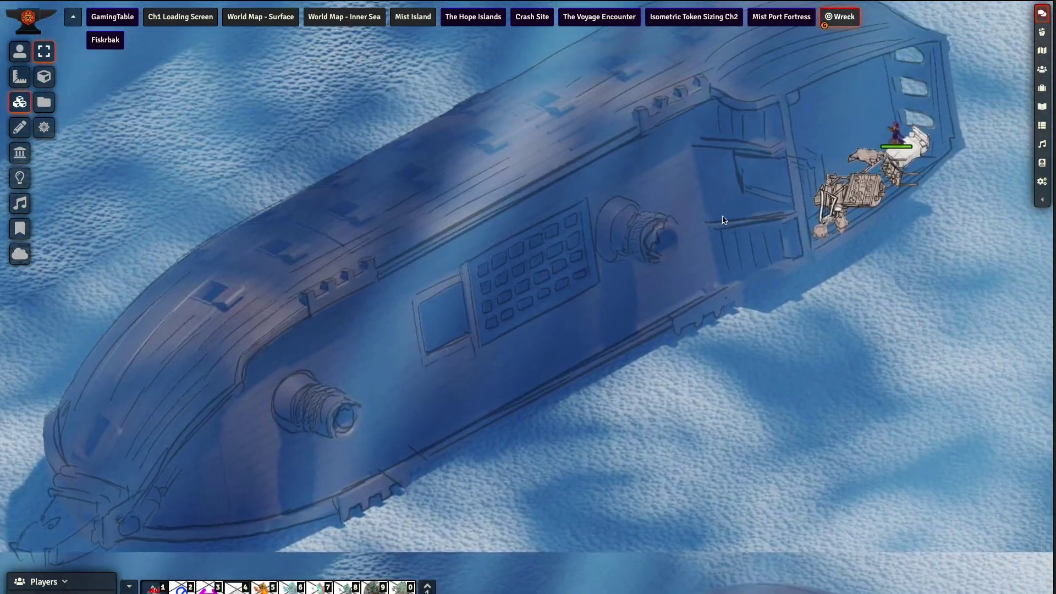
pyautogui.scroll(-5, 709, 237)
pyautogui.moveTo(666, 355); pyautogui.dragTo(548, 80, button='right')
pyautogui.moveTo(513, 316); pyautogui.dragTo(597, 136, button='right')
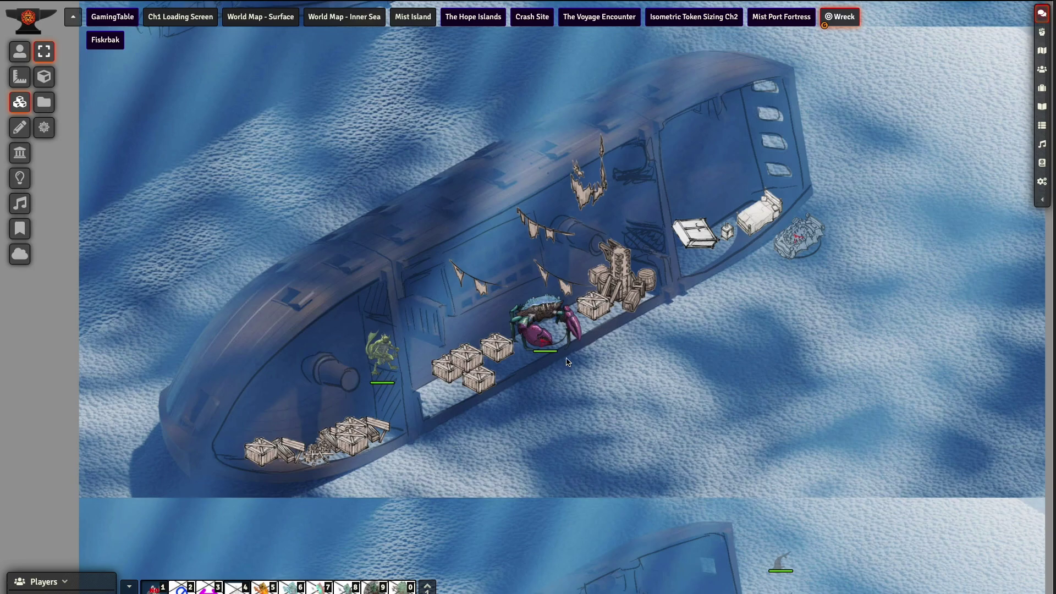
pyautogui.moveTo(566, 357); pyautogui.dragTo(542, 178, button='right')
pyautogui.moveTo(544, 330); pyautogui.dragTo(632, 181, button='right')
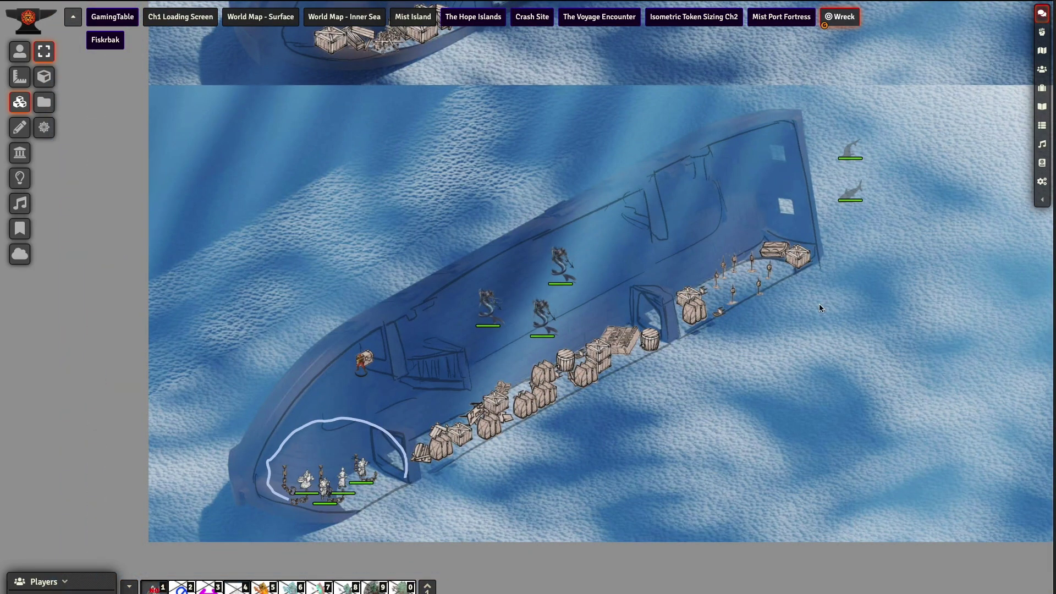
pyautogui.scroll(8, 522, 421)
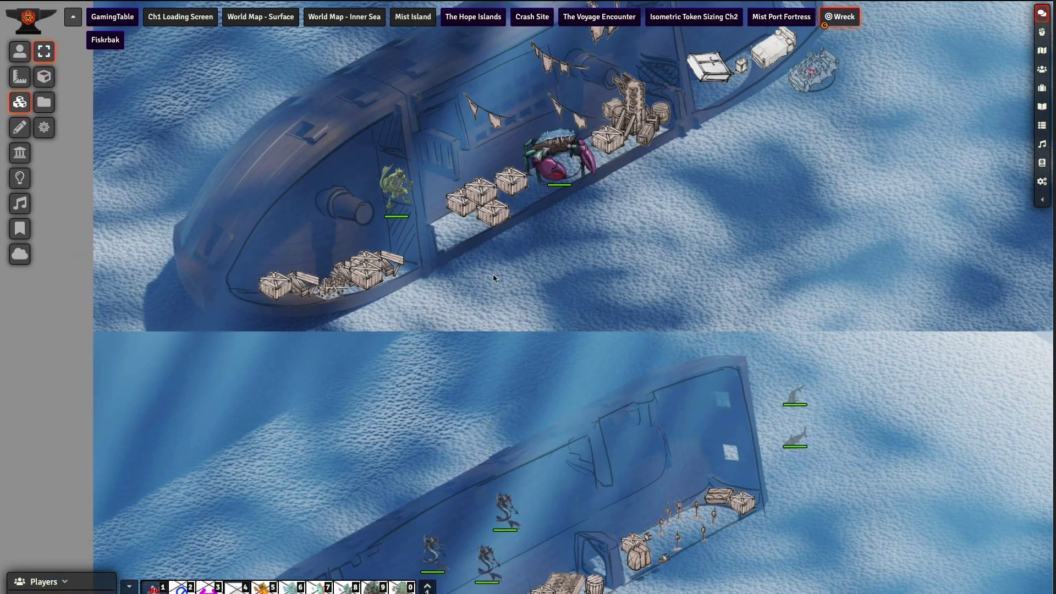
pyautogui.scroll(3, 501, 294)
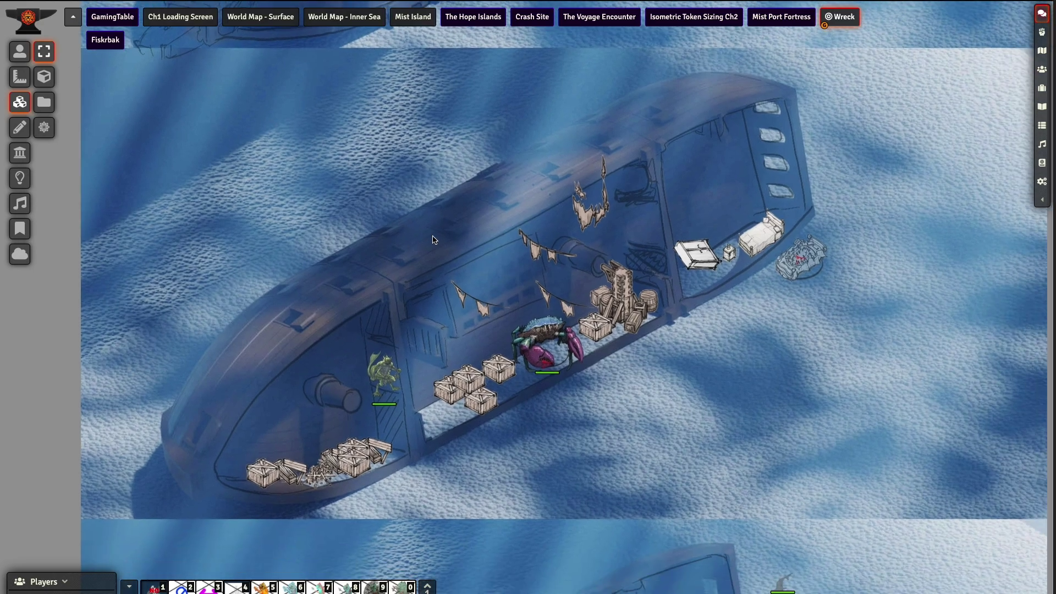
pyautogui.click(563, 350)
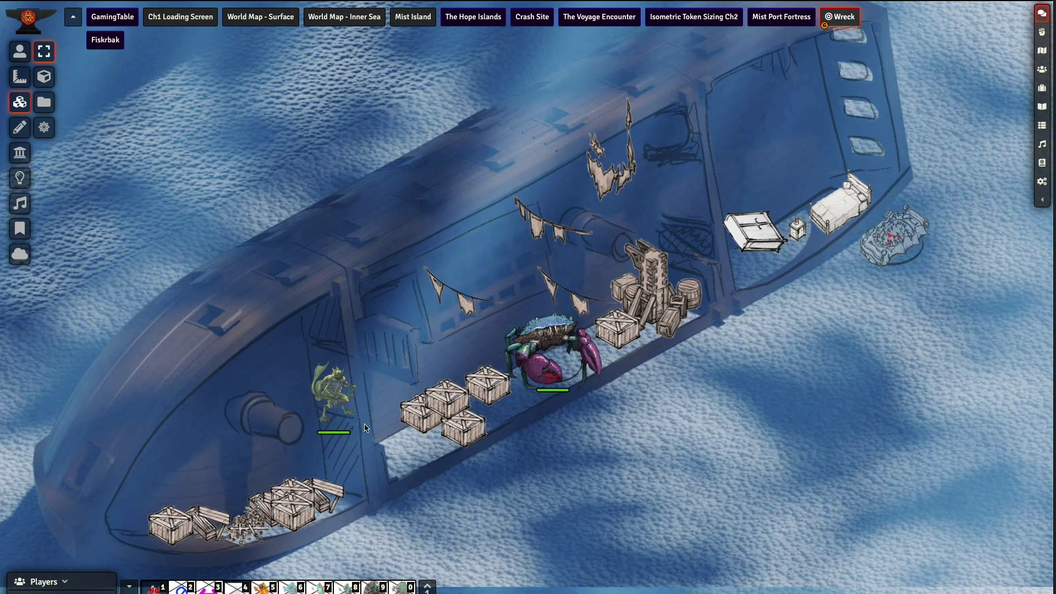
pyautogui.scroll(5, 513, 239)
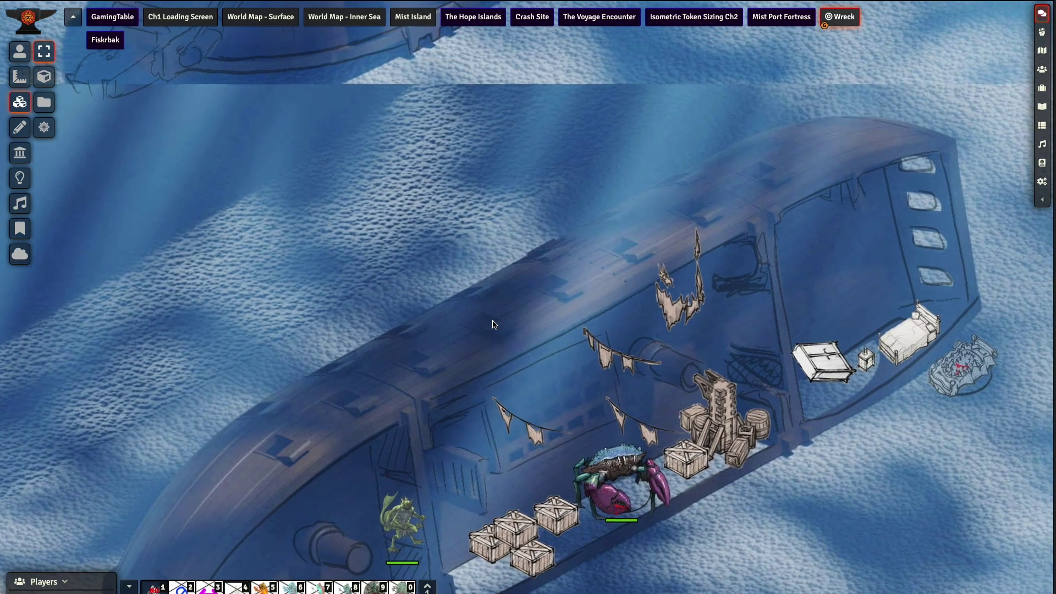
pyautogui.scroll(-5, 525, 292)
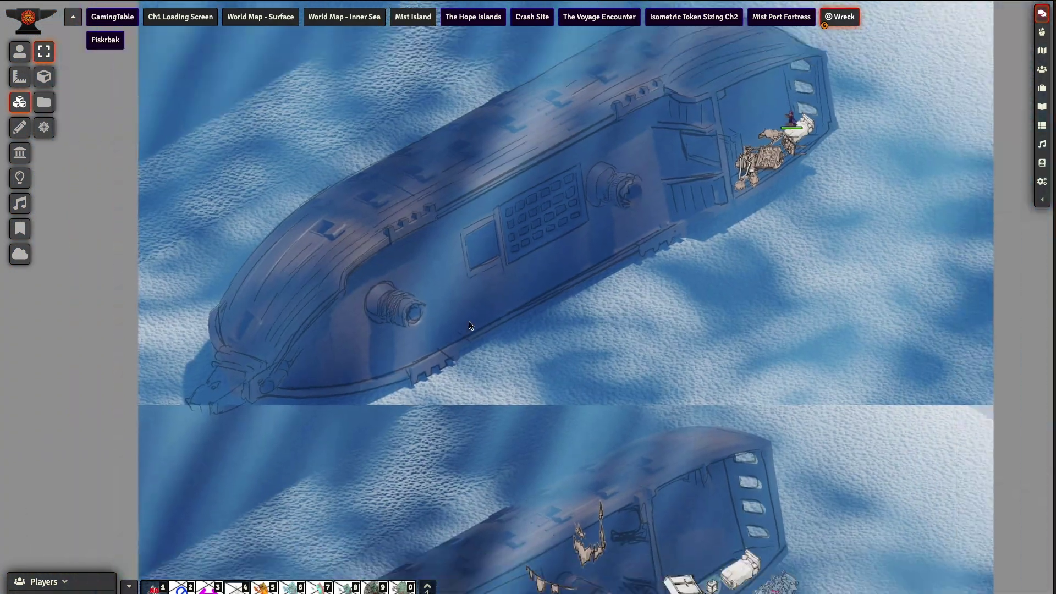
pyautogui.moveTo(466, 212); pyautogui.dragTo(478, 416, button='right')
pyautogui.moveTo(518, 171); pyautogui.dragTo(527, 302, button='right')
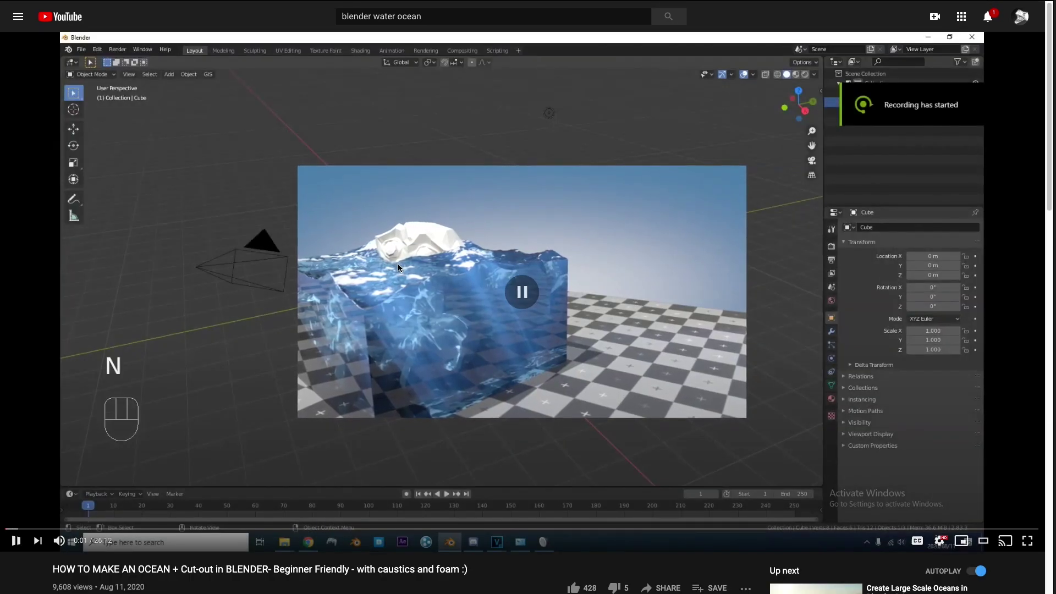
# Step: Pause the ocean tutorial and follow the blendermarket.com link in its description
pyautogui.click(398, 268)
pyautogui.scroll(-1, 327, 368)
pyautogui.scroll(-1, 327, 368)
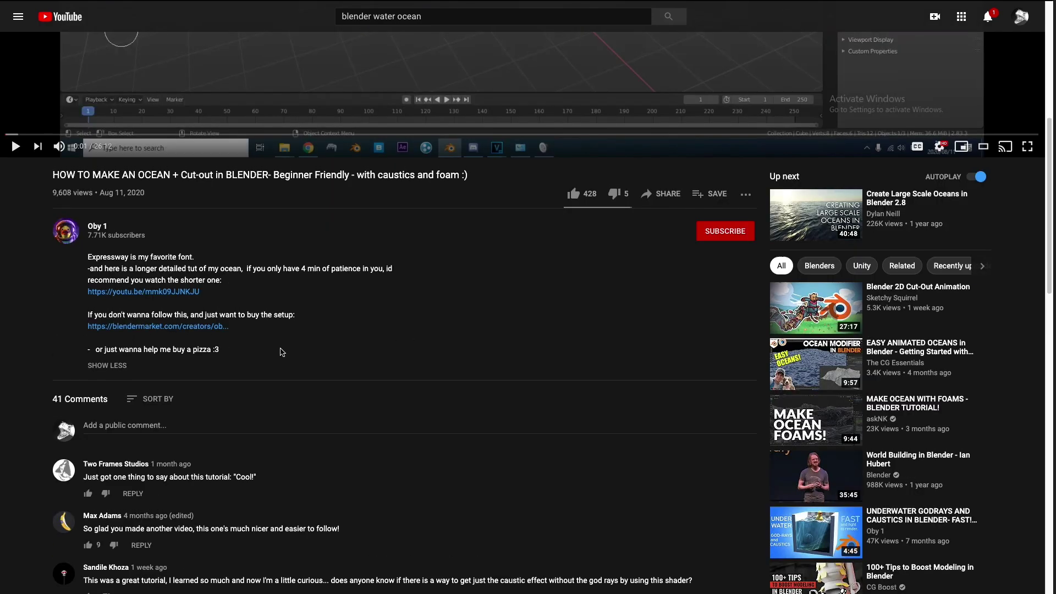
pyautogui.scroll(7, 278, 354)
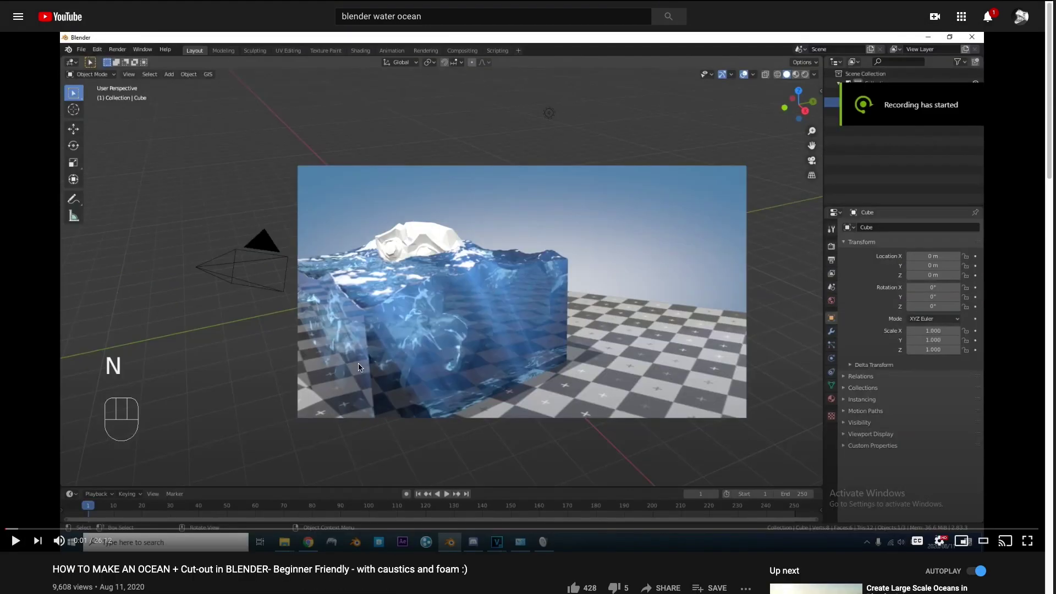
pyautogui.scroll(-4, 357, 398)
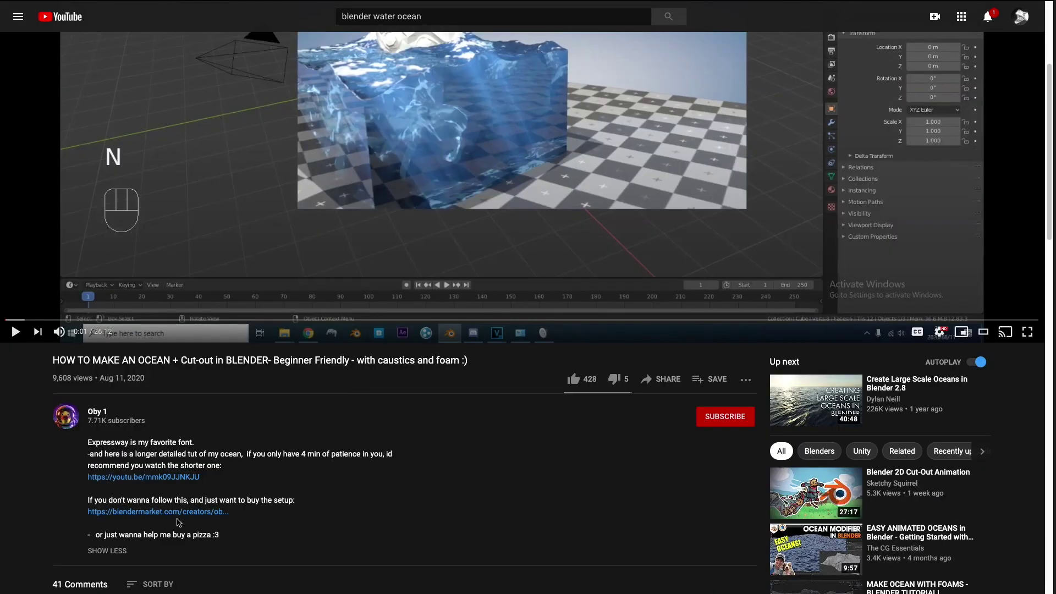
pyautogui.click(177, 516)
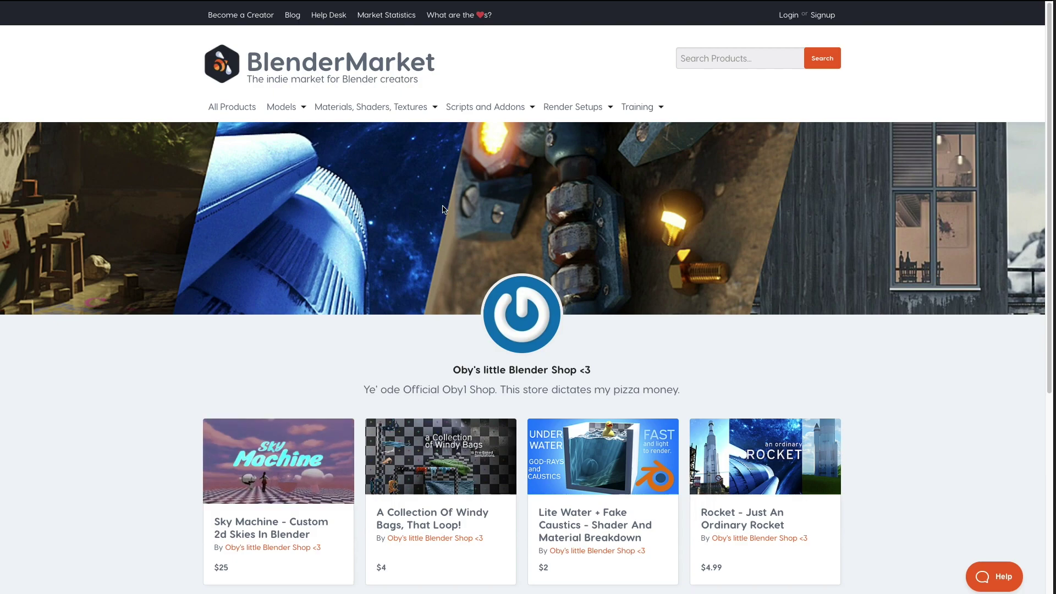
# Step: Browse the shaders category to the Lite Water + Fake Caustics product page and scroll through it
pyautogui.click(418, 107)
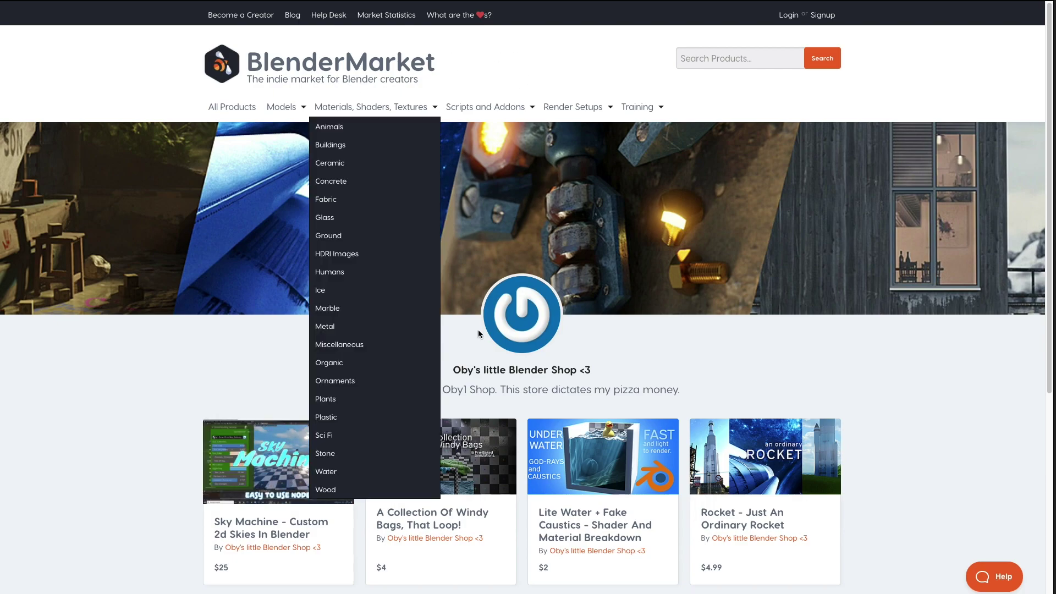
pyautogui.click(653, 481)
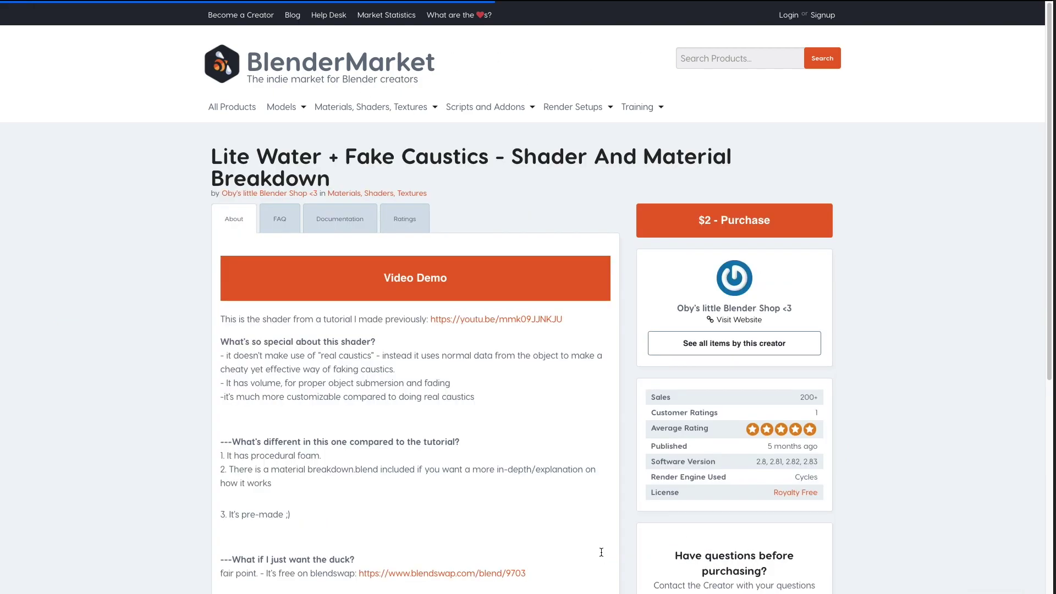
pyautogui.scroll(-2, 485, 393)
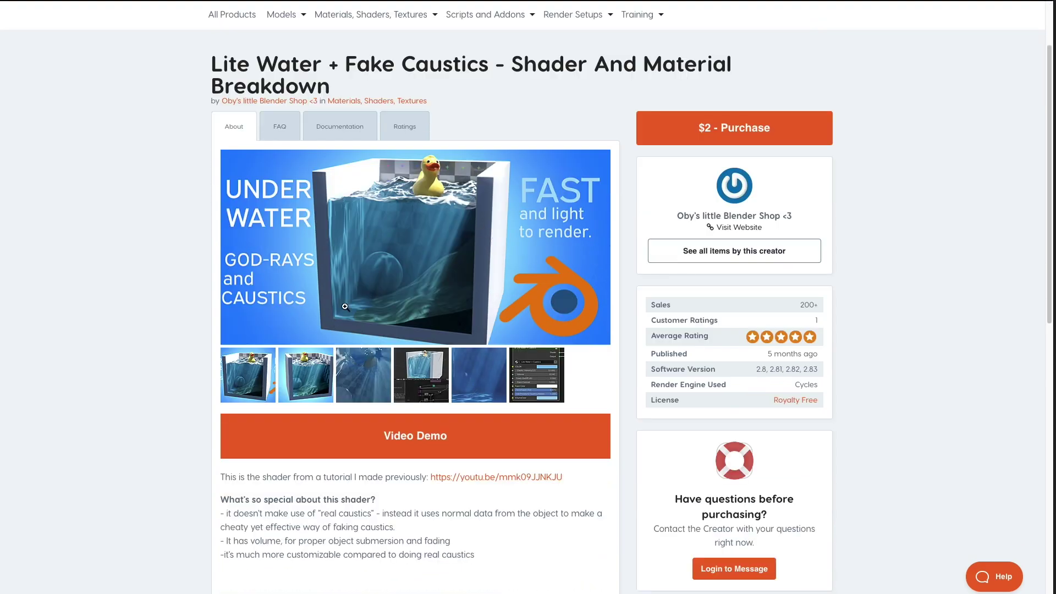
pyautogui.scroll(-2, 474, 209)
pyautogui.scroll(4, 471, 269)
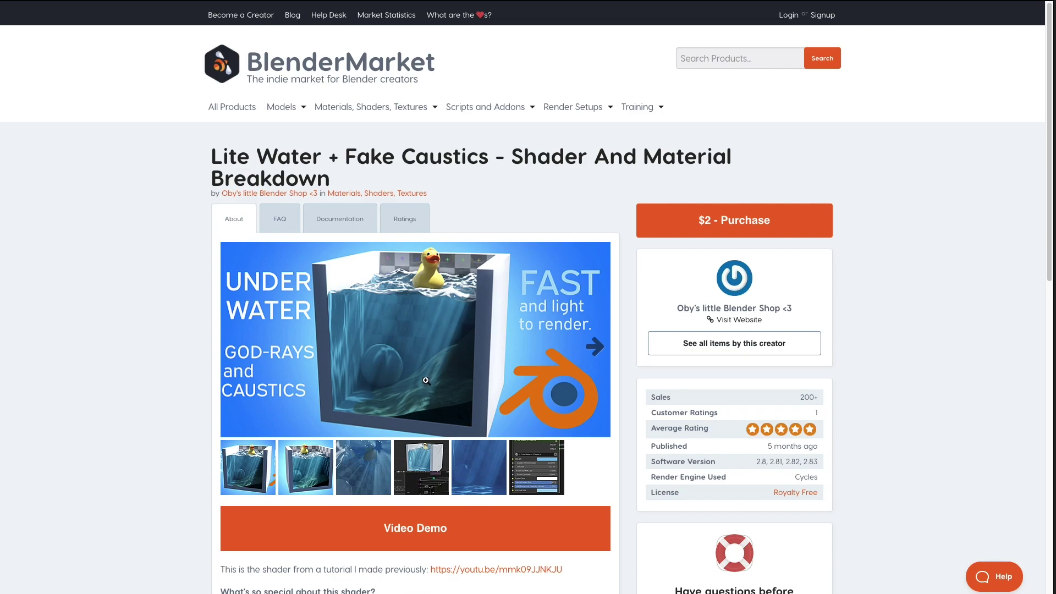
pyautogui.press('super+Tab')
pyautogui.press('super+Tab')
pyautogui.press('super+Tab')
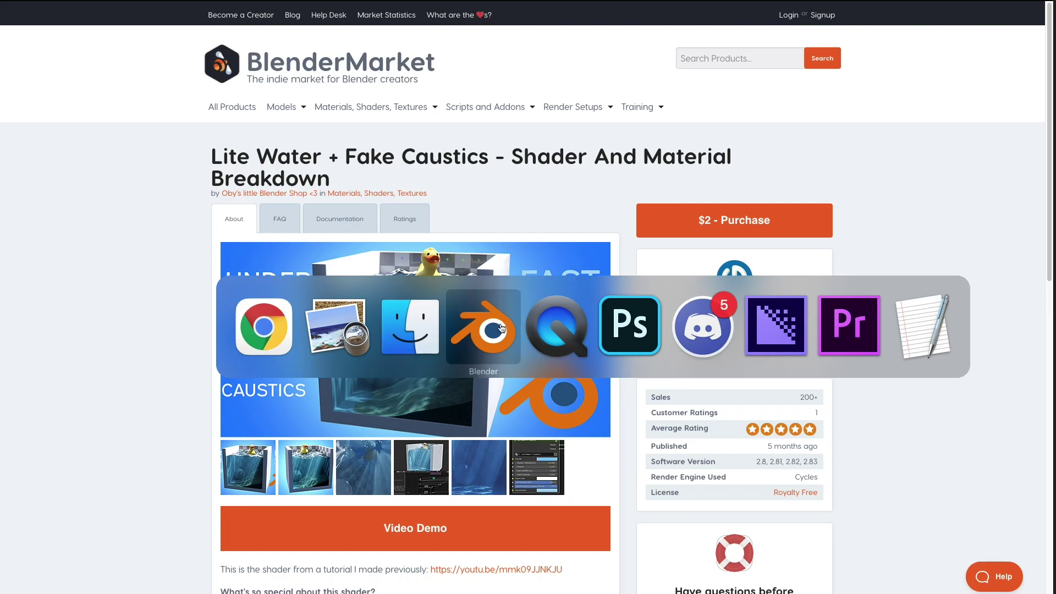
# Step: Open big-pirate-render.png in Preview, zoom around the pirate ship cube, and fit it to the window
pyautogui.press('super+shift+Tab')
pyautogui.doubleClick(250, 43)
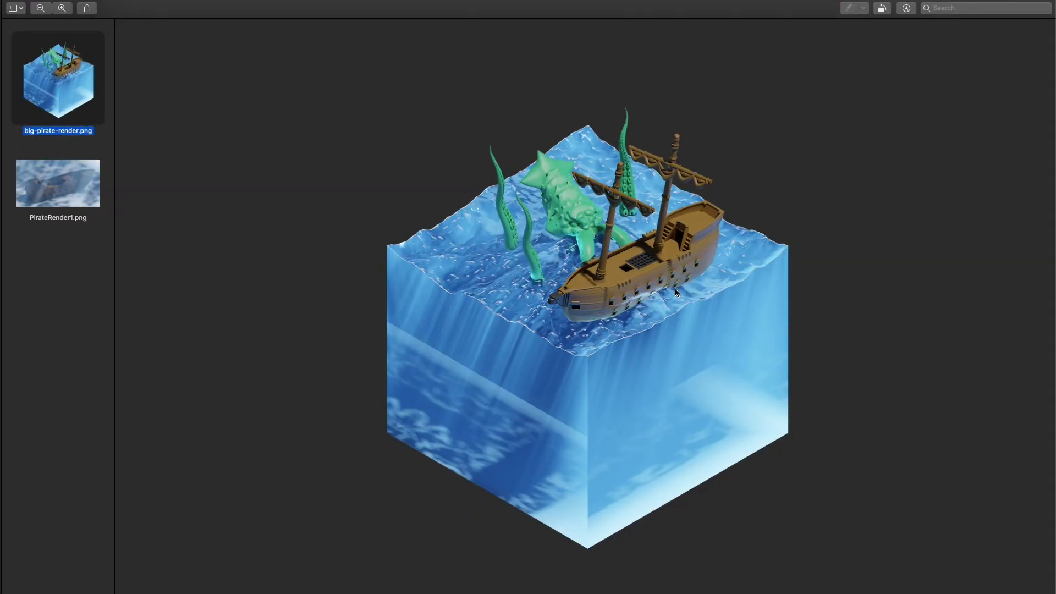
pyautogui.scroll(10, 675, 288)
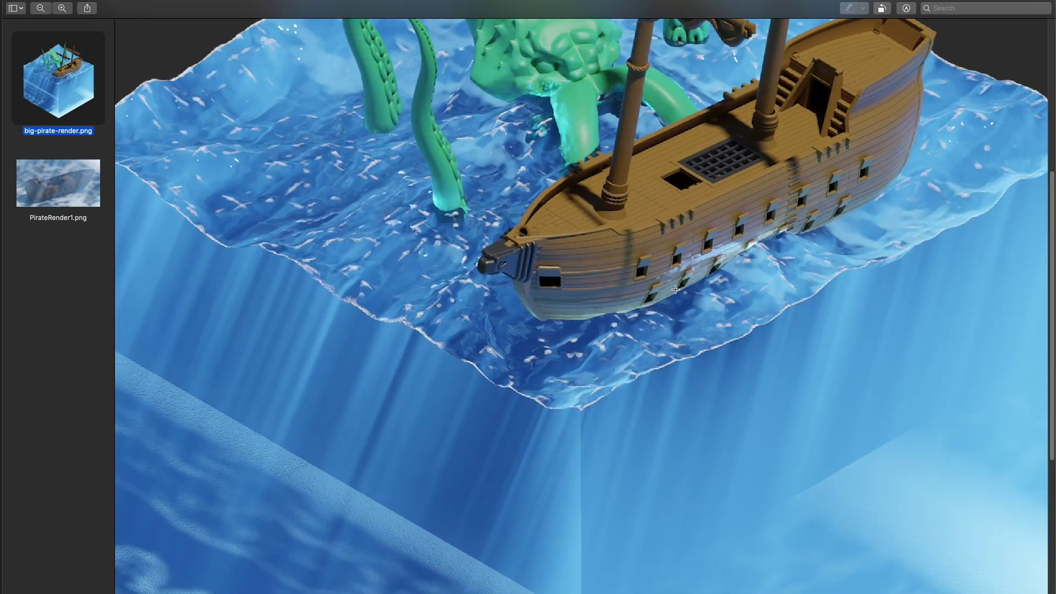
pyautogui.press('Down')
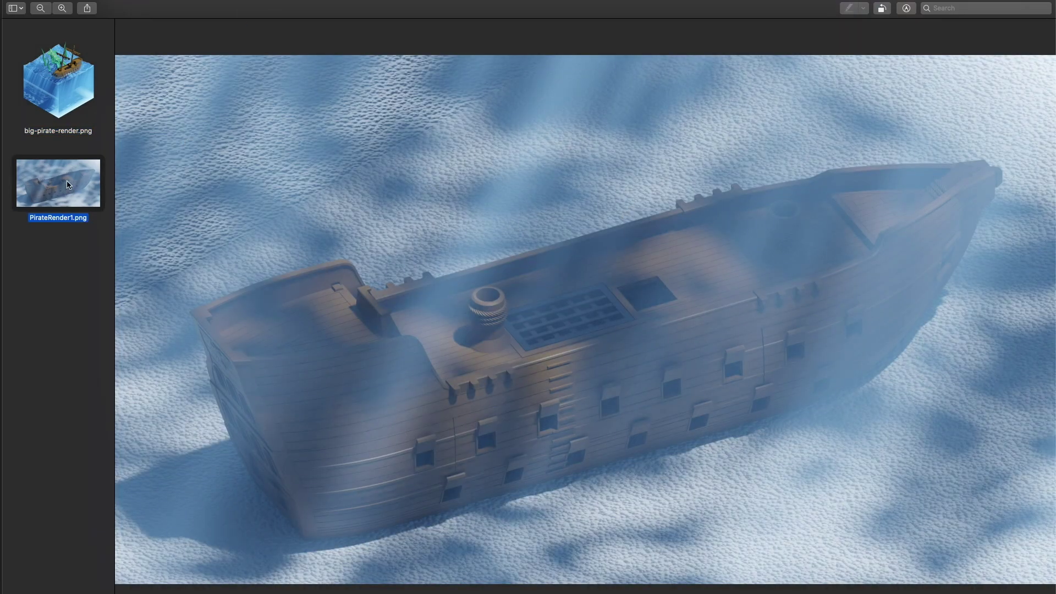
pyautogui.click(51, 98)
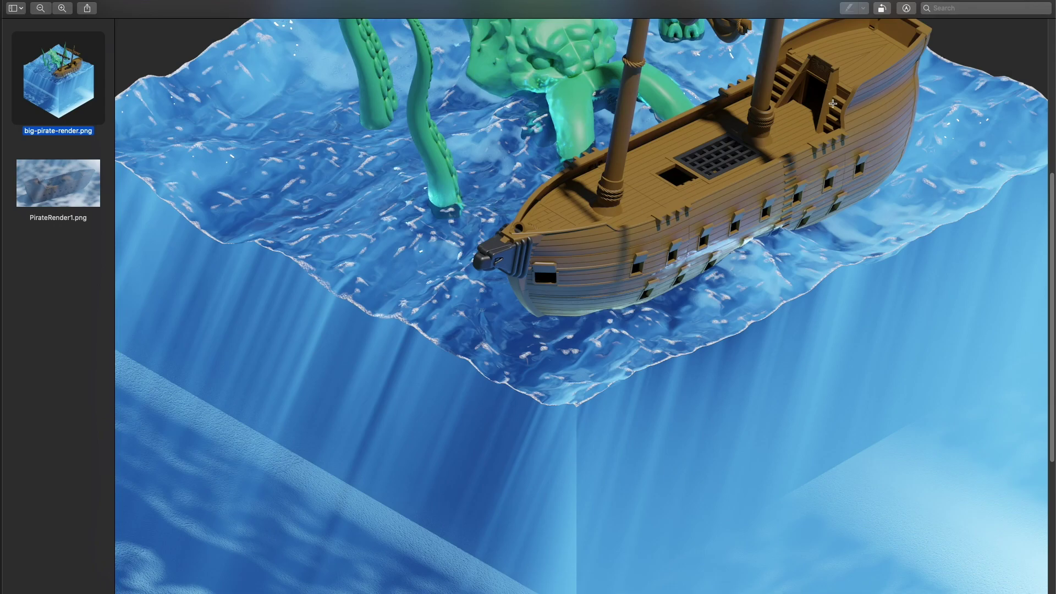
pyautogui.scroll(5, 722, 144)
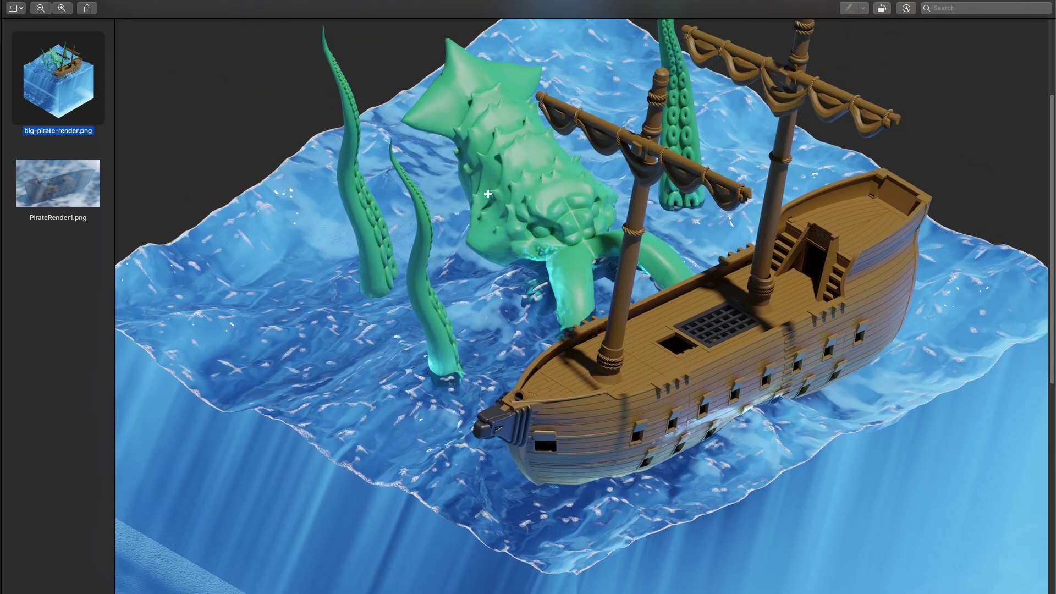
pyautogui.scroll(-6, 525, 258)
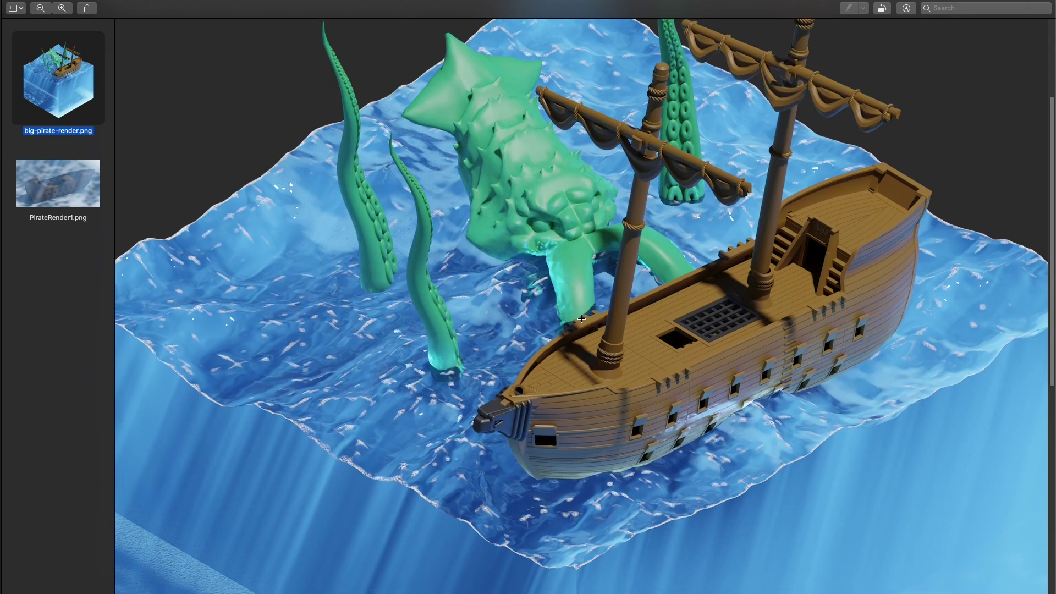
pyautogui.scroll(-3, 583, 299)
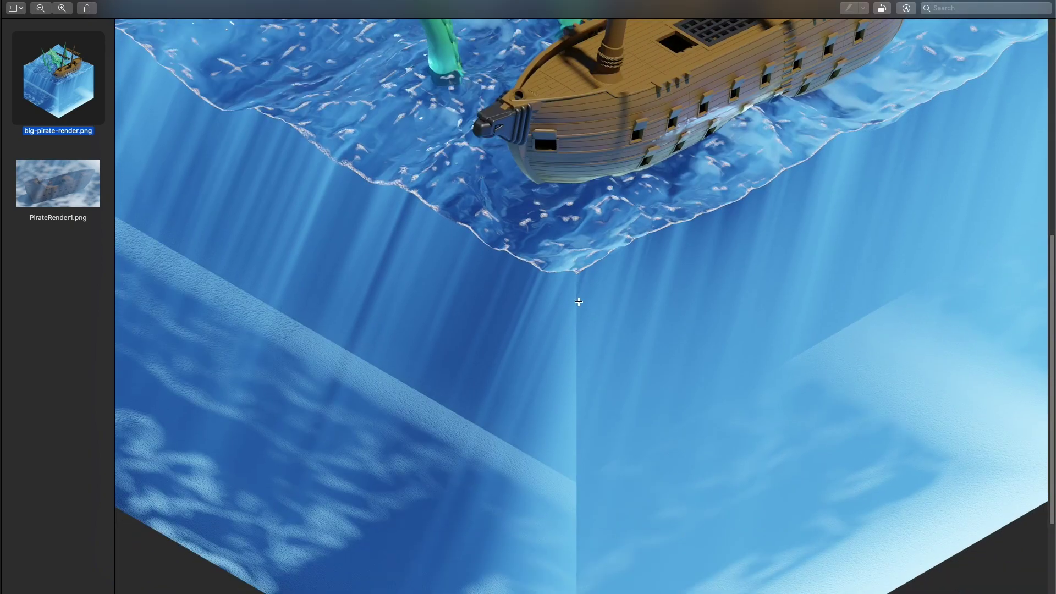
pyautogui.scroll(4, 578, 302)
pyautogui.press('super+9')
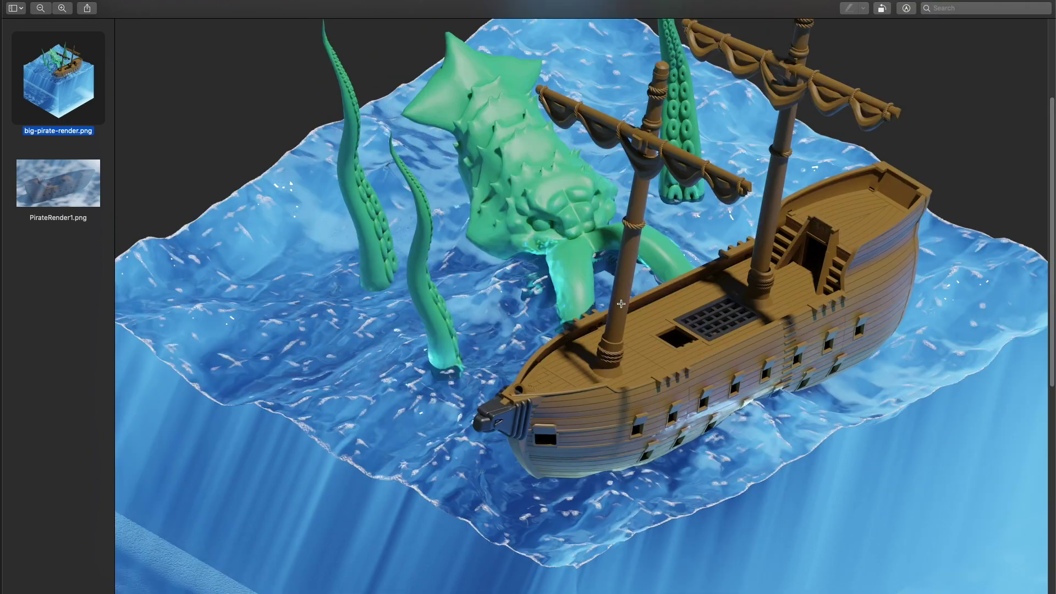
# Step: View the PirateRender1.png sunken ship render, then move to Photoshop
pyautogui.click(94, 198)
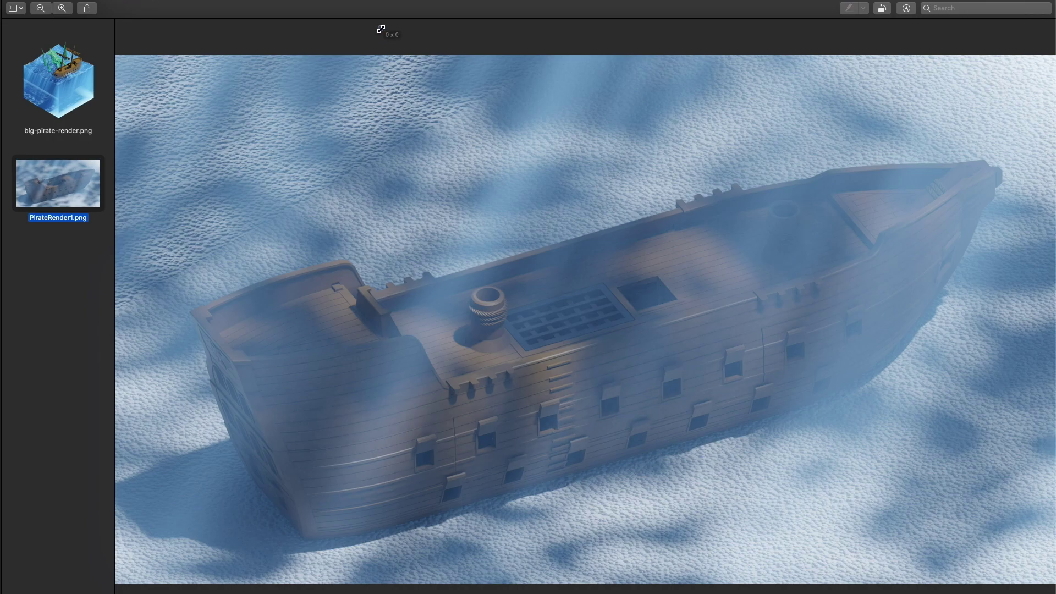
pyautogui.press('super+Tab')
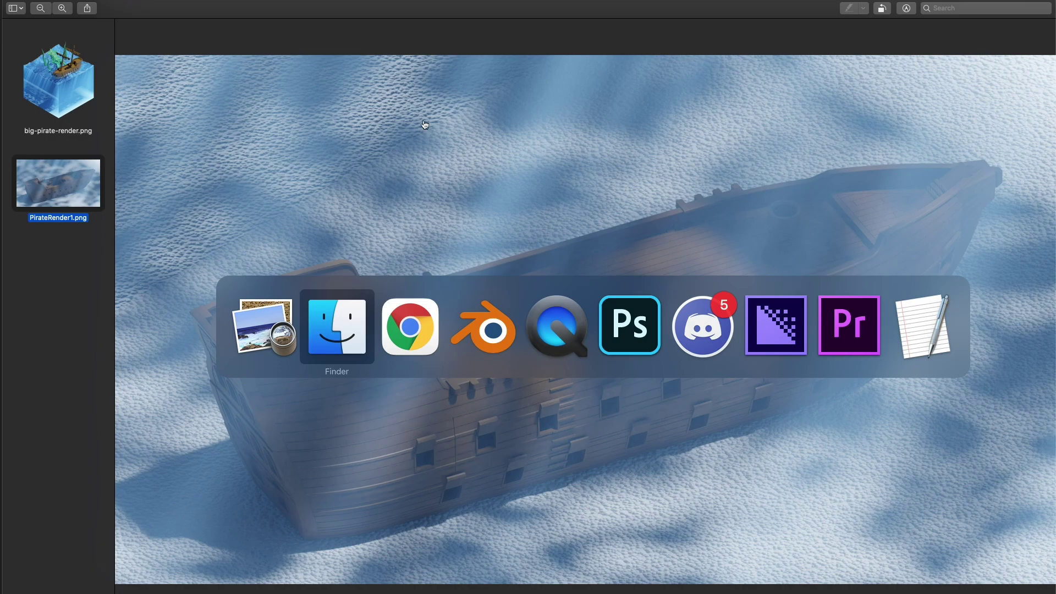
pyautogui.press('super+Tab')
pyautogui.press('super+Tab')
pyautogui.press('super+Tab')
pyautogui.press('super+Tab')
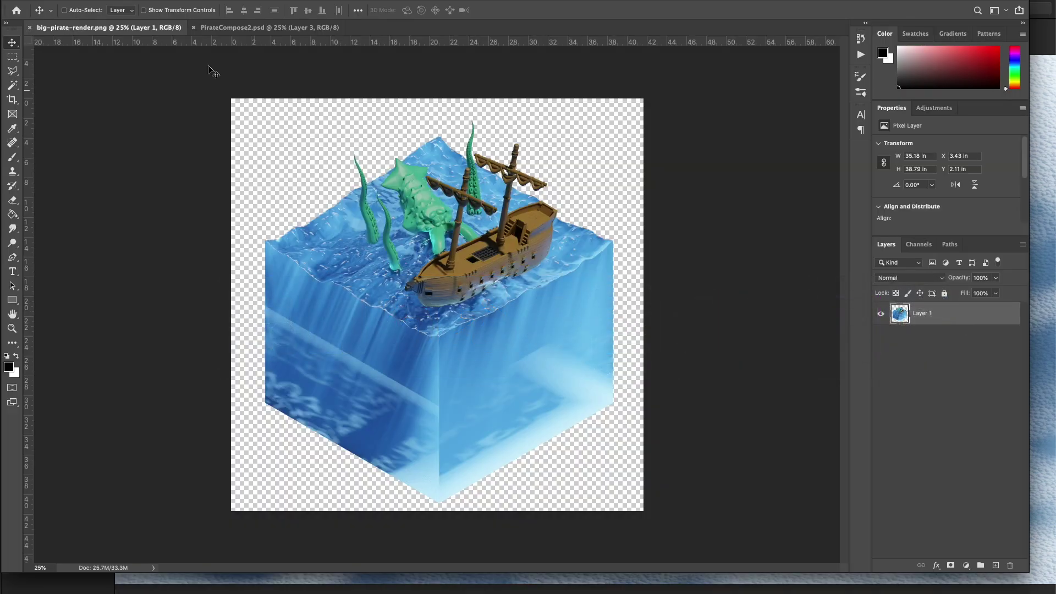
# Step: In PirateCompose2.psd, hide Layer 3 and Brightness/Contrast 1, show Layer 1, and zoom on the top ship
pyautogui.click(252, 27)
pyautogui.moveTo(432, 330); pyautogui.dragTo(507, 206)
pyautogui.moveTo(504, 116); pyautogui.dragTo(465, 216)
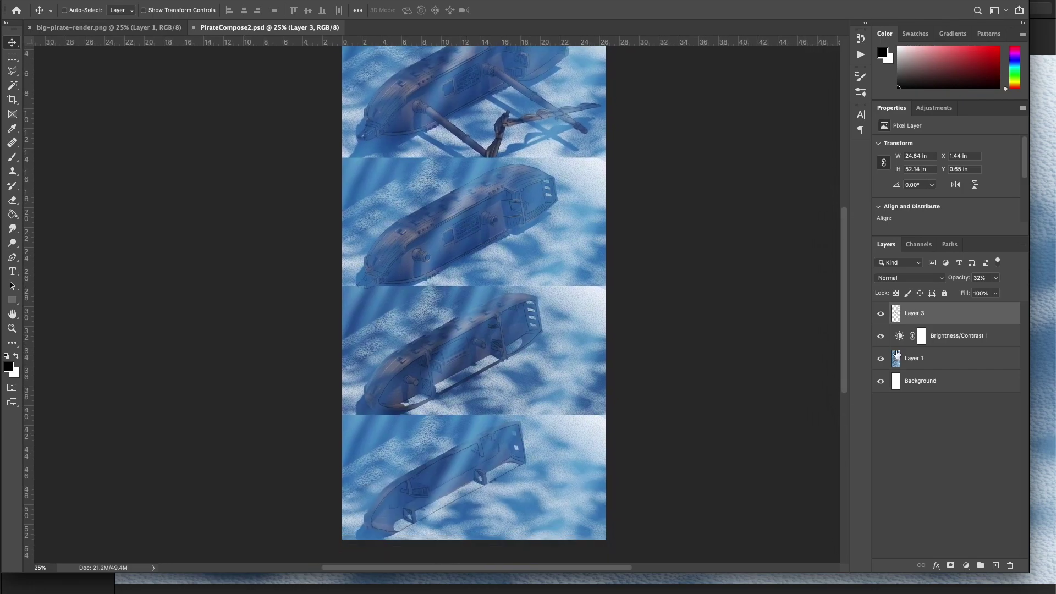
pyautogui.click(881, 313)
pyautogui.click(881, 335)
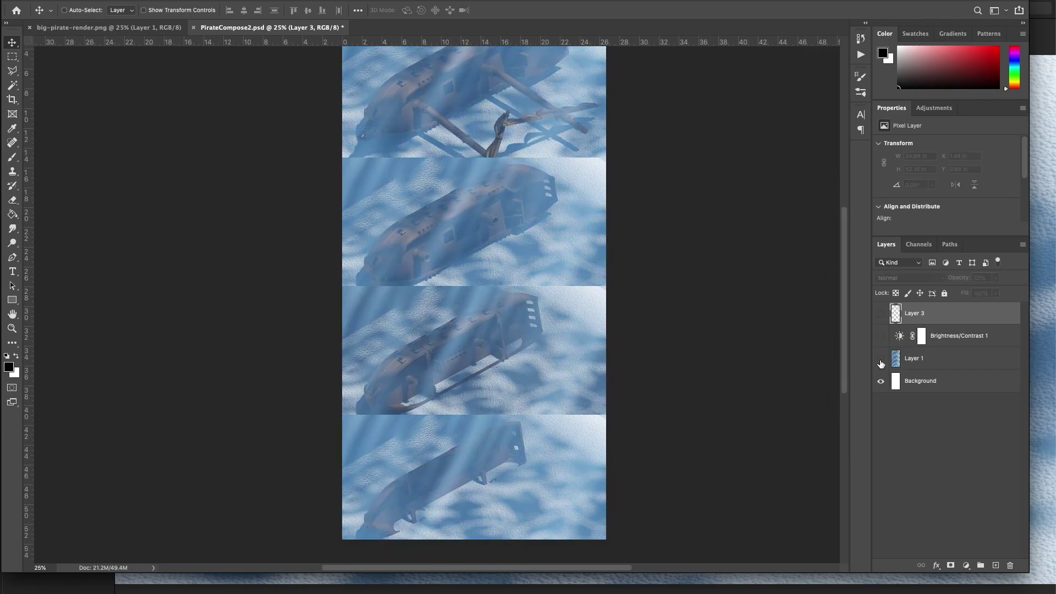
pyautogui.click(881, 359)
pyautogui.moveTo(545, 250); pyautogui.dragTo(532, 333)
pyautogui.keyDown('ctrl'); pyautogui.click(506, 254); pyautogui.keyUp('ctrl')
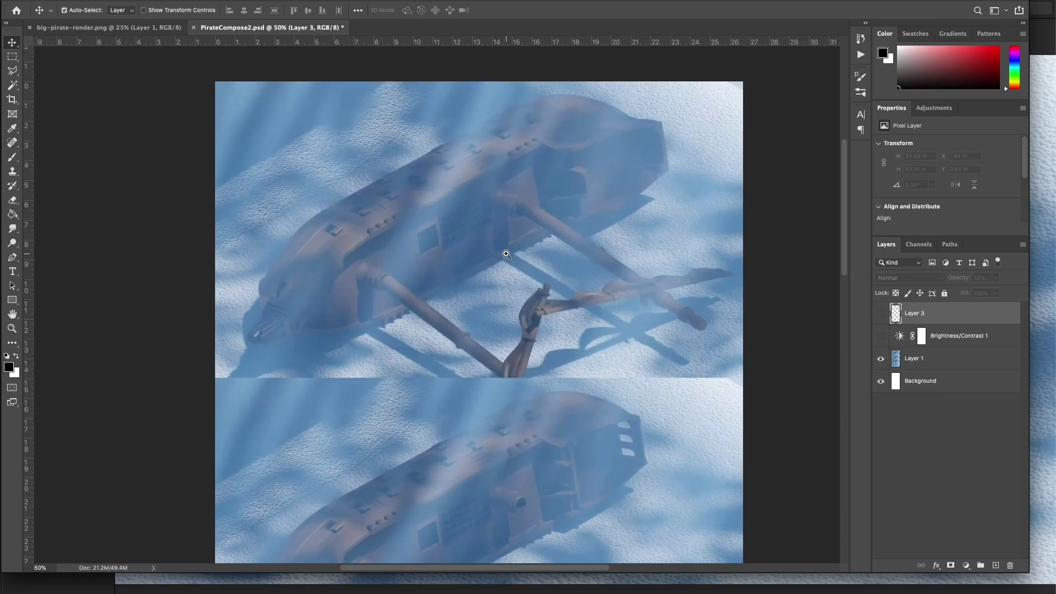
pyautogui.keyDown('ctrl'); pyautogui.click(507, 254); pyautogui.keyUp('ctrl')
pyautogui.scroll(-5, 503, 348)
# Step: Make Layer 1 active, restore line art and brightness after comparing, and centre on the top ship
pyautogui.click(935, 365)
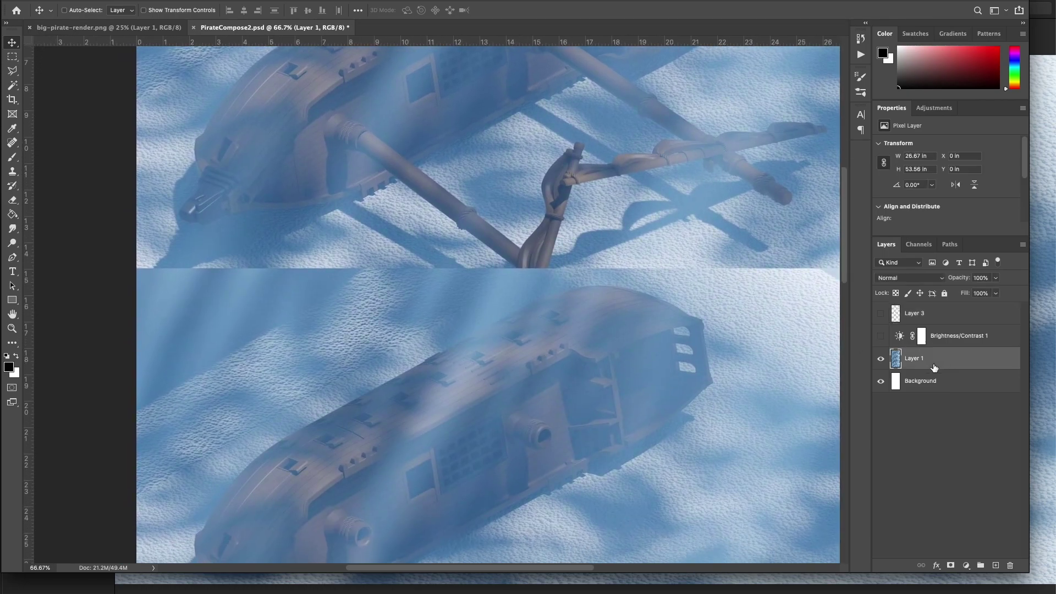
pyautogui.click(881, 337)
pyautogui.click(880, 313)
pyautogui.click(881, 336)
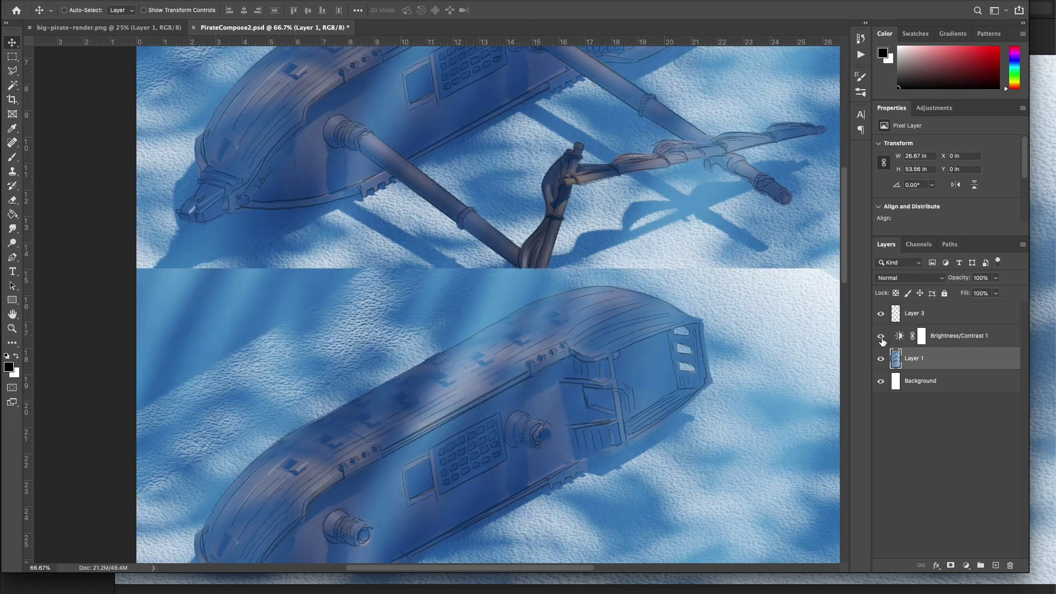
pyautogui.click(882, 340)
pyautogui.click(882, 340)
pyautogui.click(882, 340)
pyautogui.click(882, 342)
pyautogui.moveTo(695, 391); pyautogui.dragTo(720, 457)
pyautogui.moveTo(598, 244); pyautogui.dragTo(570, 502)
pyautogui.moveTo(582, 437); pyautogui.dragTo(575, 283)
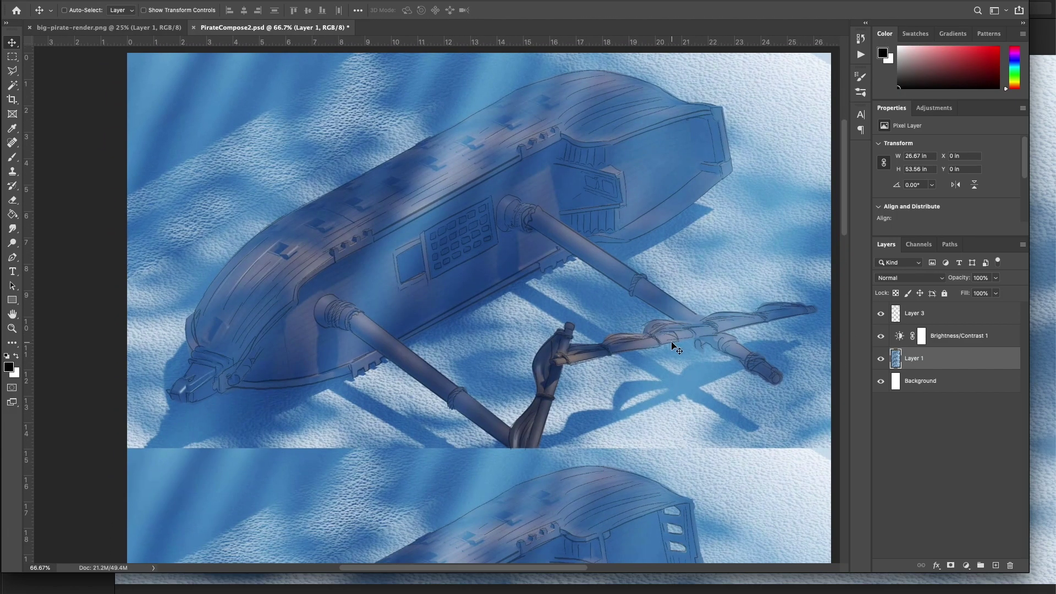
pyautogui.moveTo(672, 346); pyautogui.dragTo(647, 379)
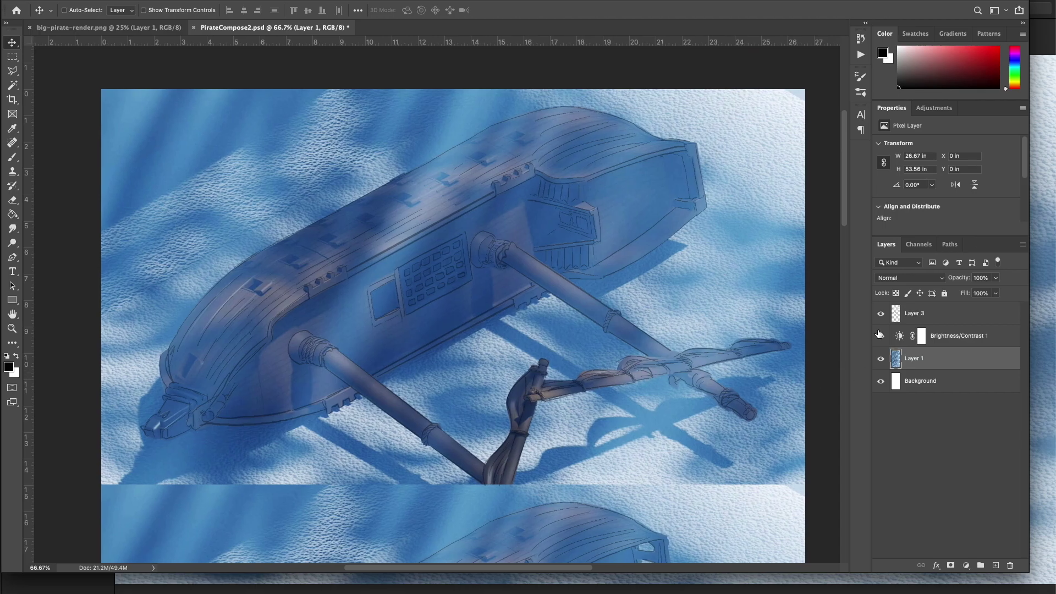
# Step: Zoom to 400% on the rope-wrapped strut, compare with line art toggled, then return to the browser
pyautogui.click(881, 316)
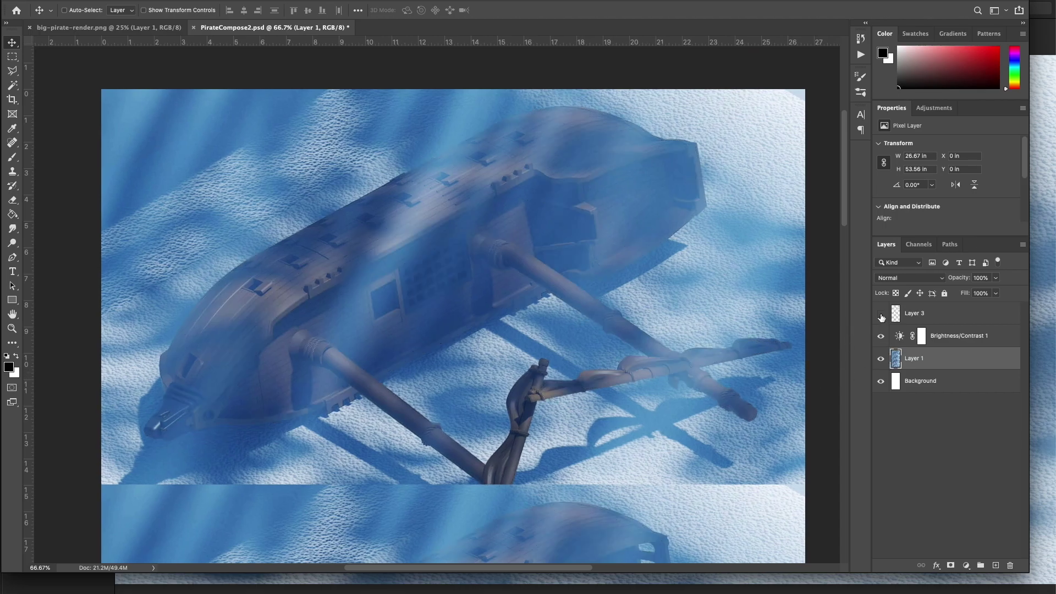
pyautogui.click(881, 315)
pyautogui.keyDown('super'); pyautogui.click(487, 259); pyautogui.keyUp('super')
pyautogui.keyDown('ctrl'); pyautogui.moveTo(487, 259); pyautogui.dragTo(487, 260); pyautogui.keyUp('ctrl')
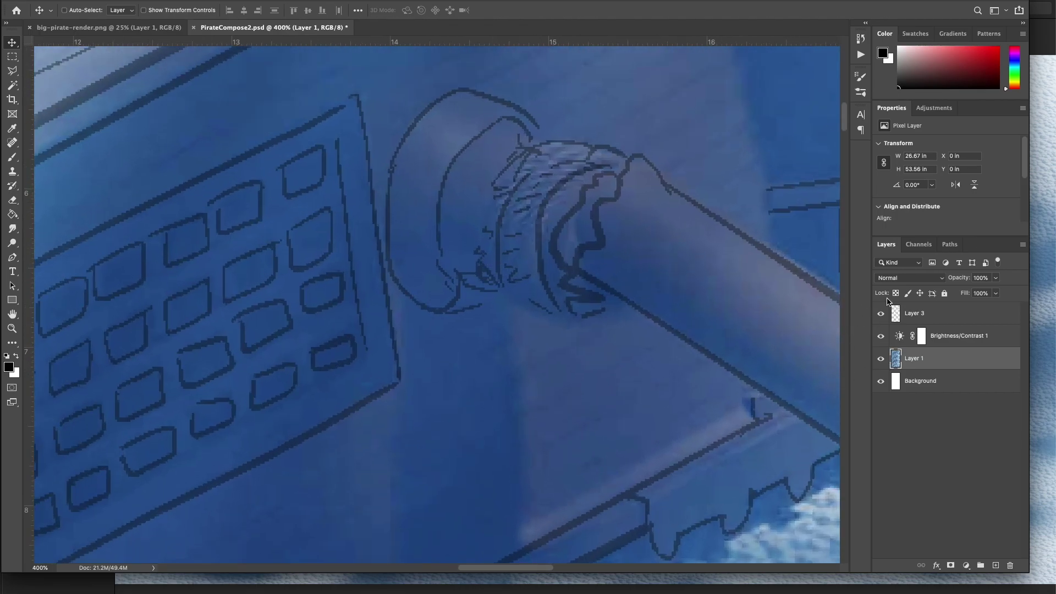
pyautogui.click(881, 314)
pyautogui.click(881, 313)
pyautogui.click(881, 313)
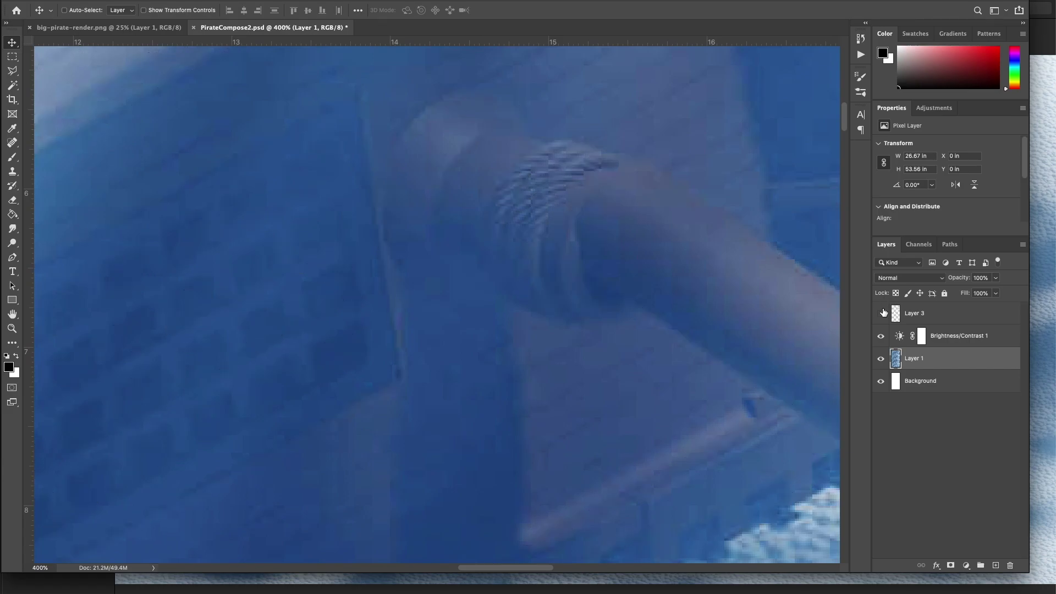
pyautogui.click(881, 313)
pyautogui.click(881, 313)
pyautogui.click(881, 313)
pyautogui.keyDown('alt'); pyautogui.scroll(-8, 599, 304); pyautogui.keyUp('alt')
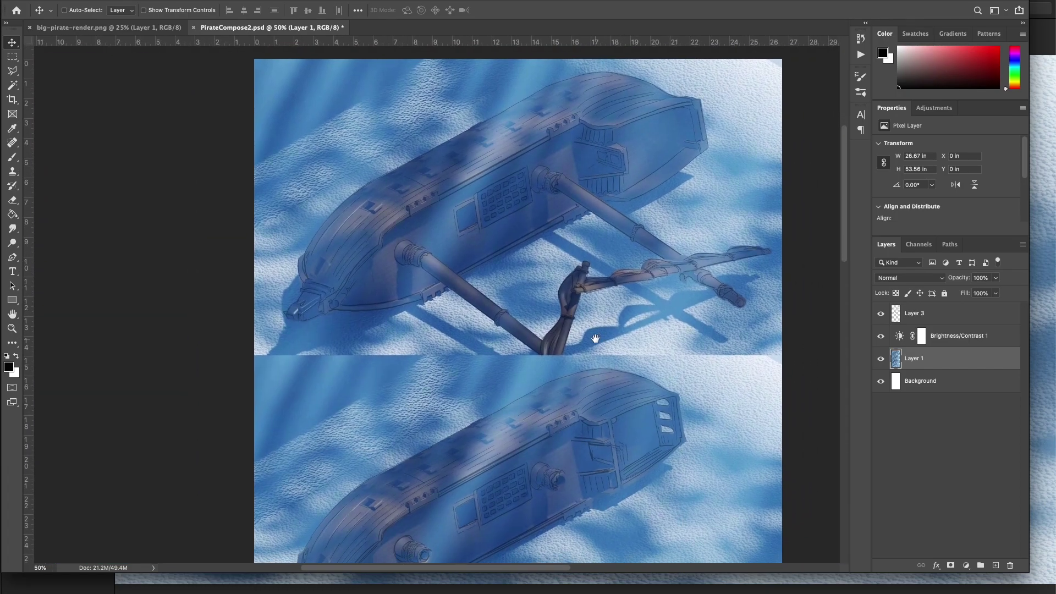
pyautogui.moveTo(596, 338); pyautogui.dragTo(575, 344)
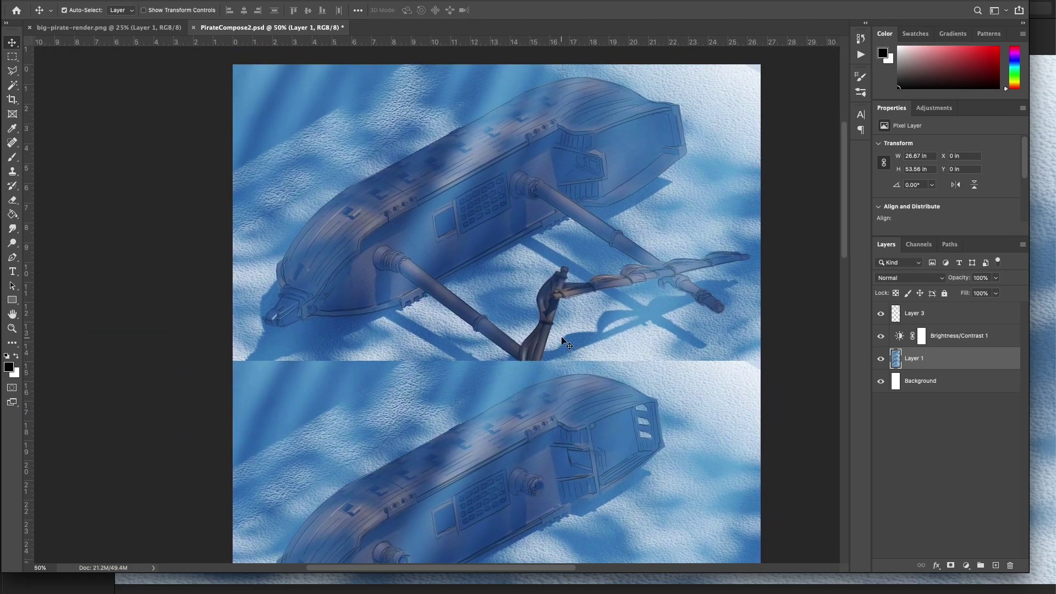
pyautogui.press('super+Tab')
pyautogui.click(483, 327)
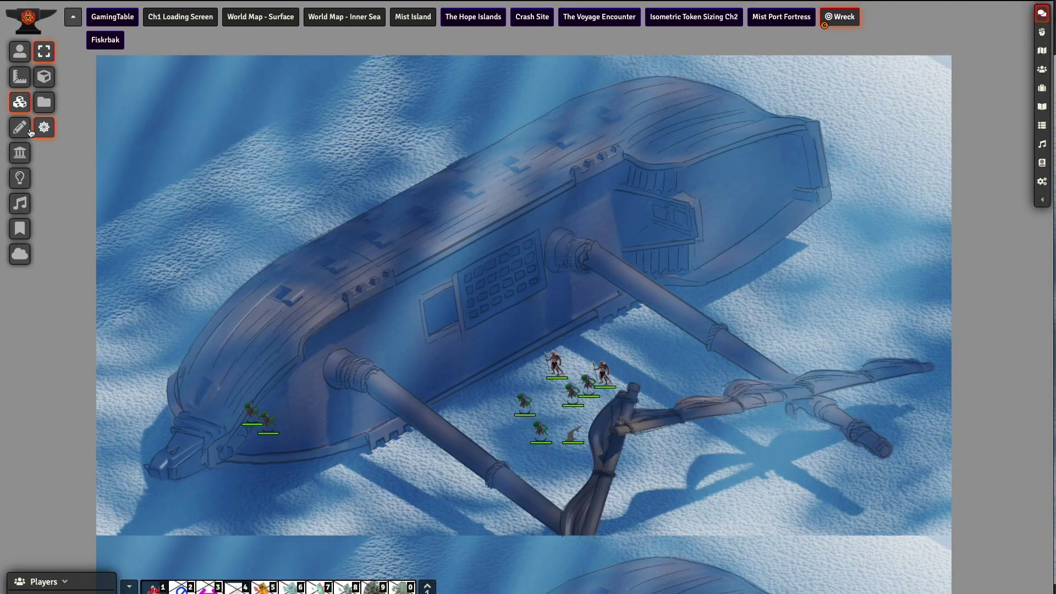
# Step: Pause the game and select the thin line tile drawn beside the ship
pyautogui.click(24, 147)
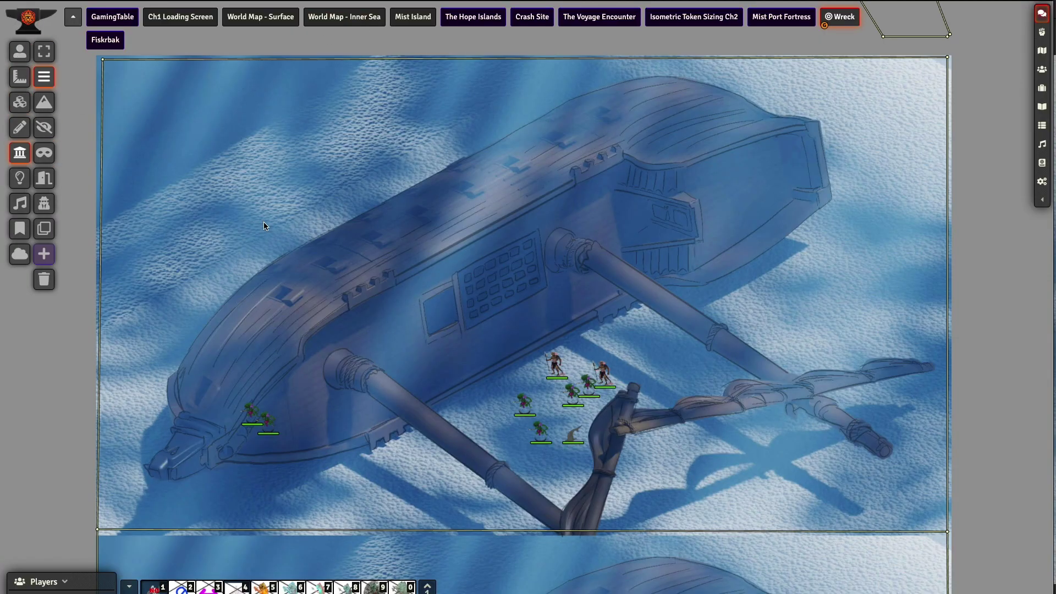
pyautogui.press('space')
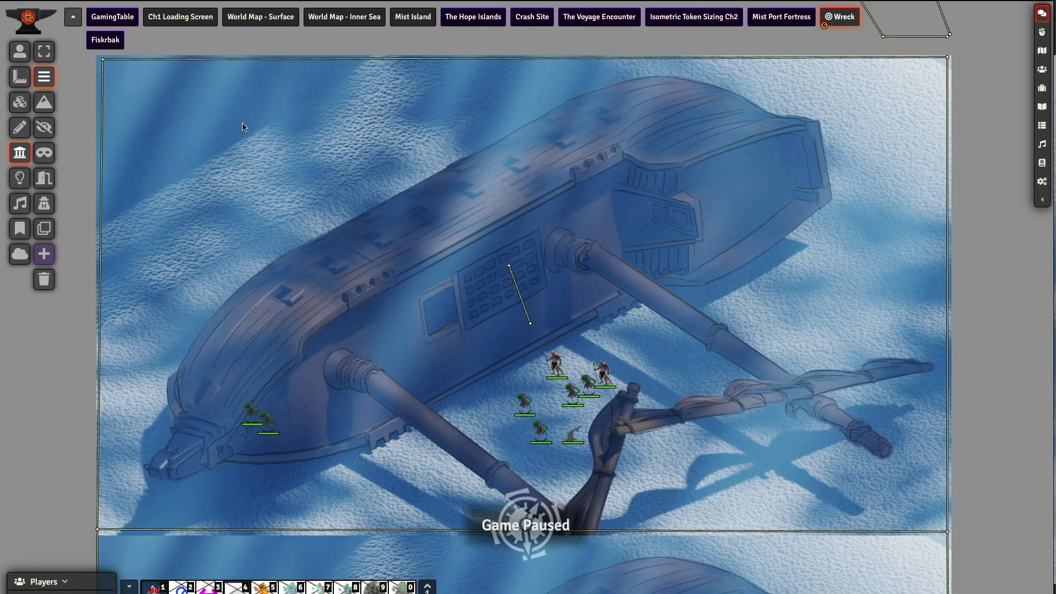
pyautogui.click(44, 51)
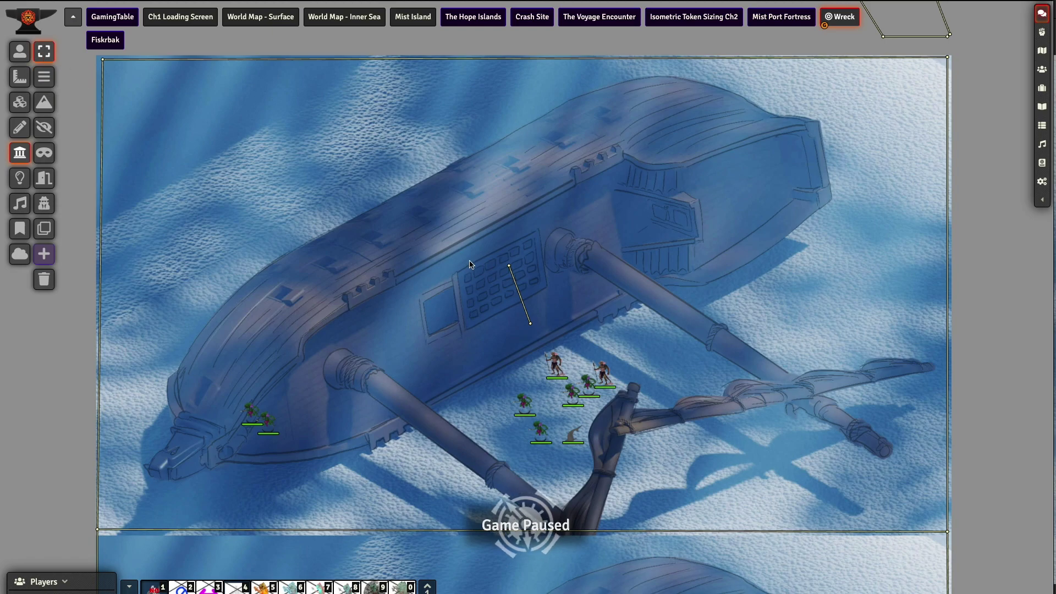
pyautogui.moveTo(489, 251); pyautogui.dragTo(562, 348)
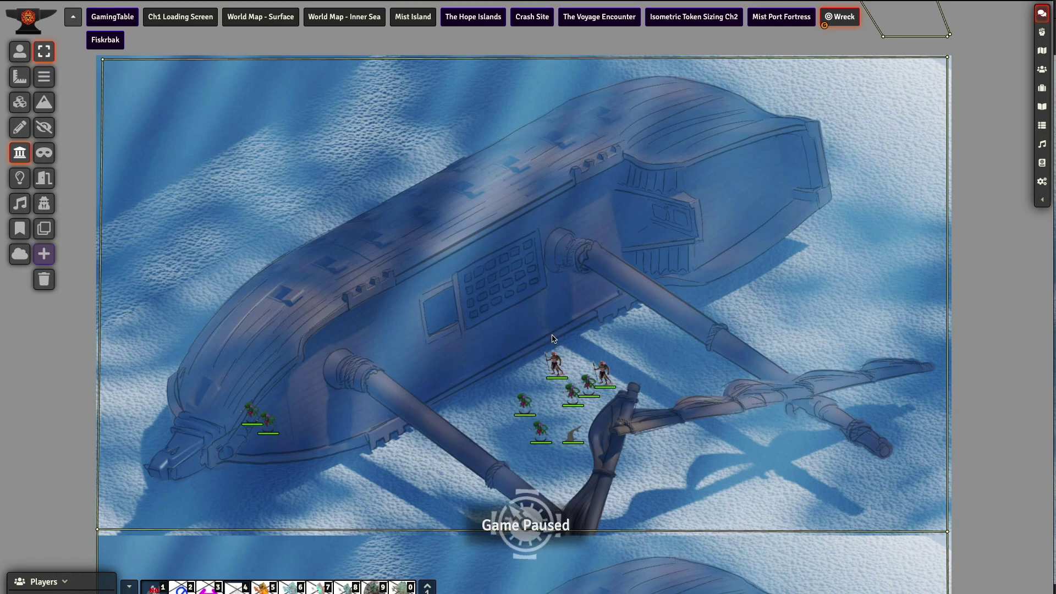
# Step: Pan the Wreck scene down to show the whole lower ship, then return to the Walls layer
pyautogui.click(19, 52)
pyautogui.scroll(-4, 406, 324)
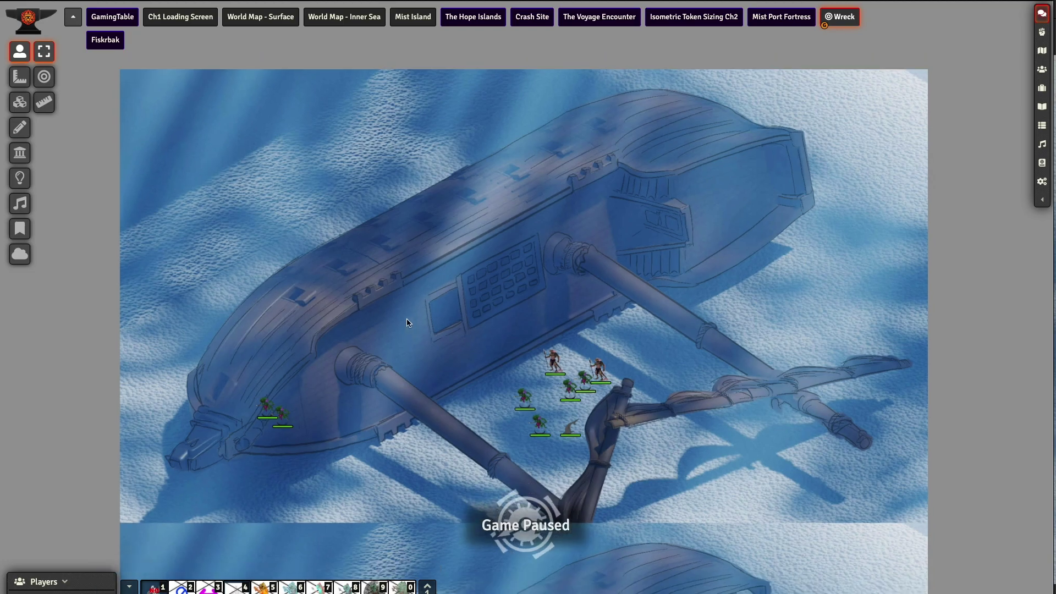
pyautogui.scroll(4, 403, 329)
pyautogui.moveTo(448, 376); pyautogui.dragTo(419, 176, button='right')
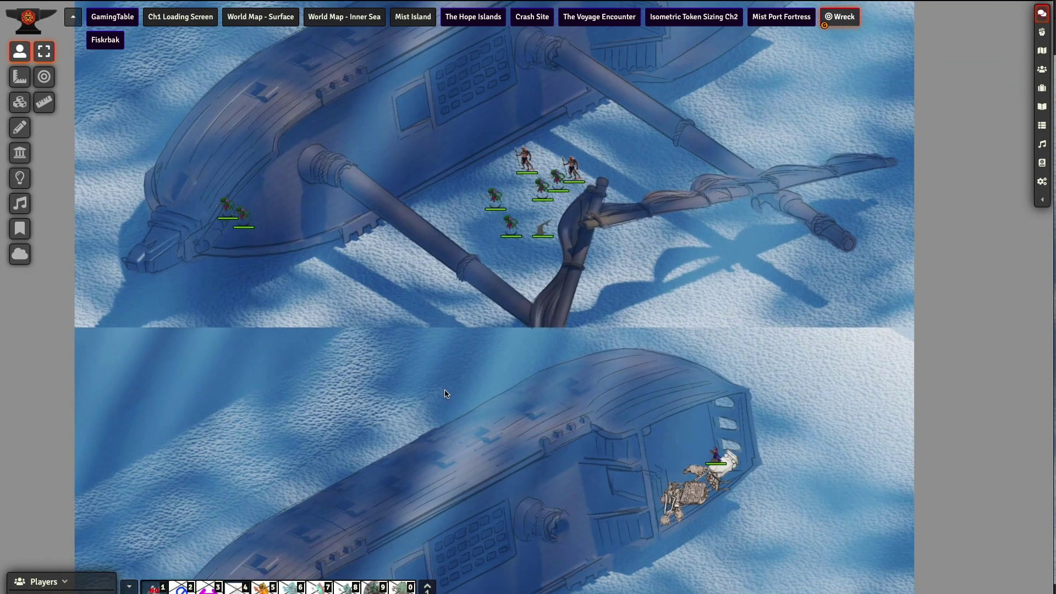
pyautogui.moveTo(446, 407); pyautogui.dragTo(452, 377, button='right')
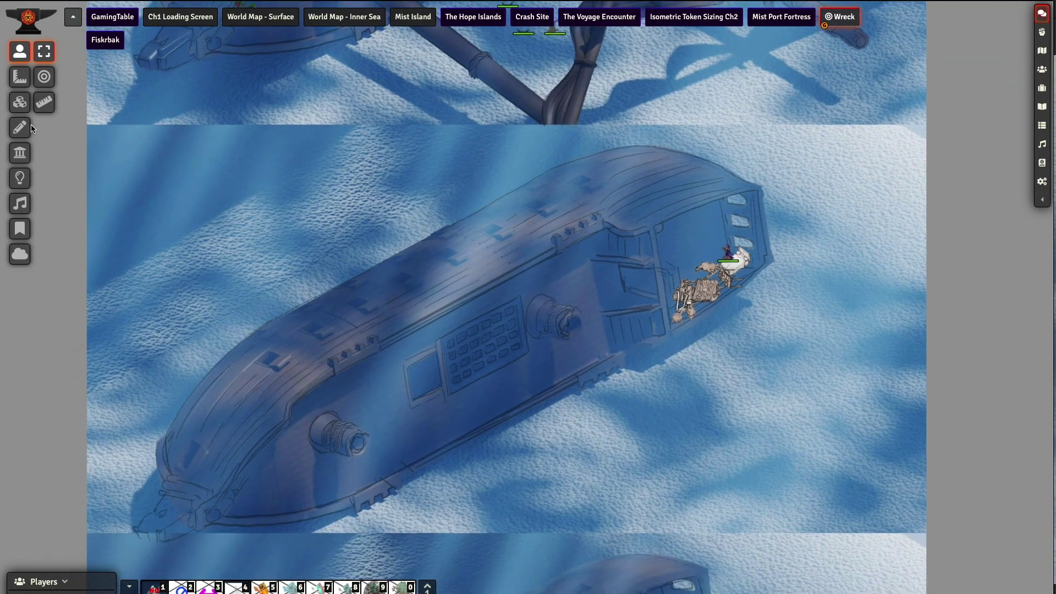
pyautogui.click(20, 152)
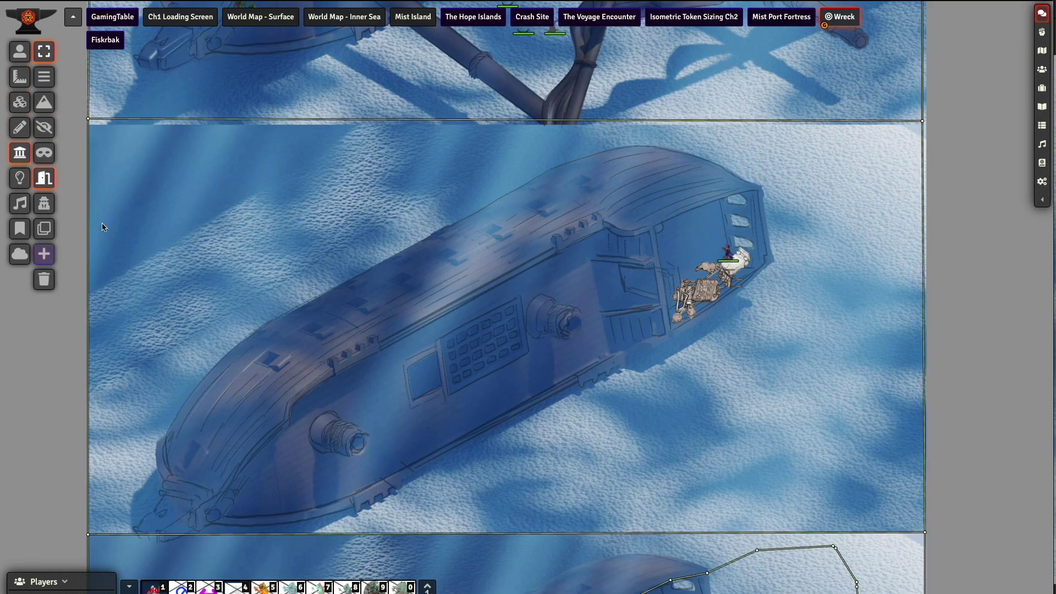
pyautogui.press('Down')
pyautogui.press('Down')
# Step: Pan the map back up to frame the whole upper ship
pyautogui.moveTo(377, 182); pyautogui.dragTo(375, 155, button='right')
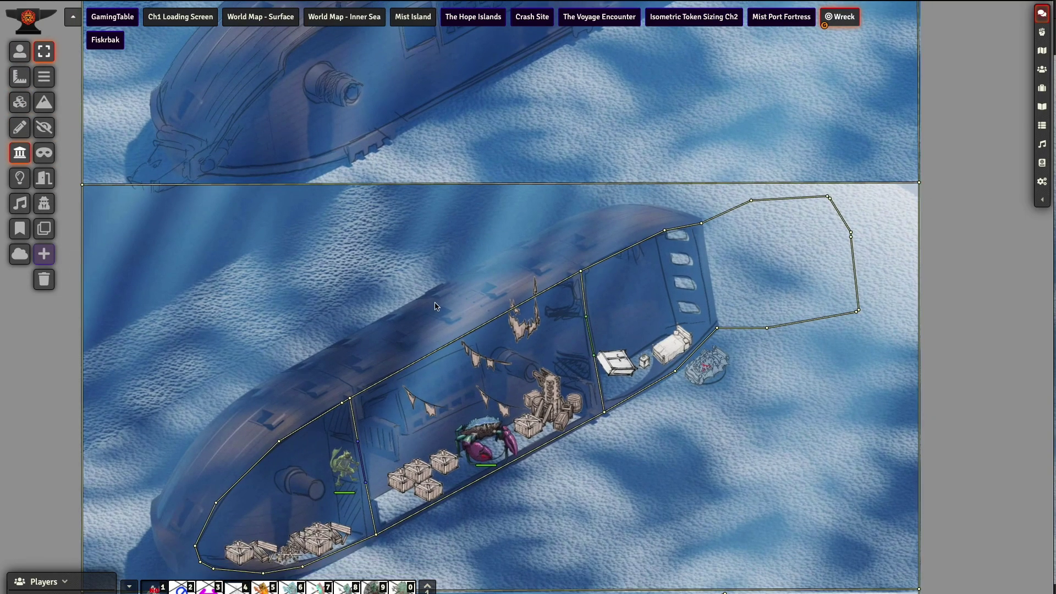
pyautogui.moveTo(450, 284); pyautogui.dragTo(400, 516, button='right')
pyautogui.moveTo(509, 242); pyautogui.dragTo(440, 542, button='right')
pyautogui.moveTo(429, 263); pyautogui.dragTo(461, 451, button='right')
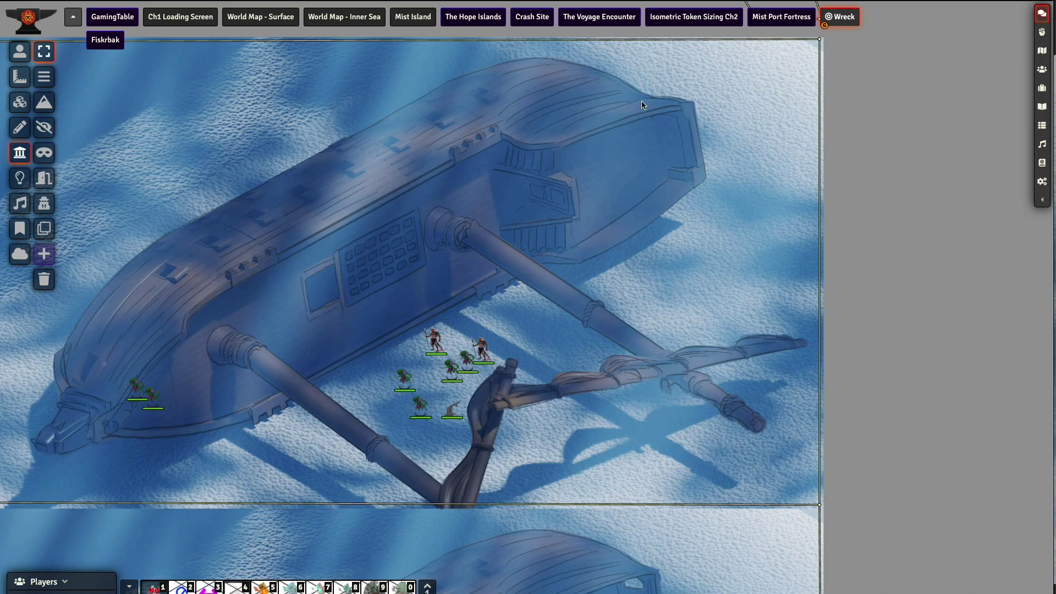
# Step: Move down to the lower wreck decks and zoom in on the fishfolk beside the wall
pyautogui.moveTo(576, 360); pyautogui.dragTo(559, 109, button='right')
pyautogui.moveTo(553, 470); pyautogui.dragTo(608, 303, button='right')
pyautogui.moveTo(635, 449); pyautogui.dragTo(646, 236, button='right')
pyautogui.scroll(-2, 674, 399)
pyautogui.hscroll(-1, 674, 400)
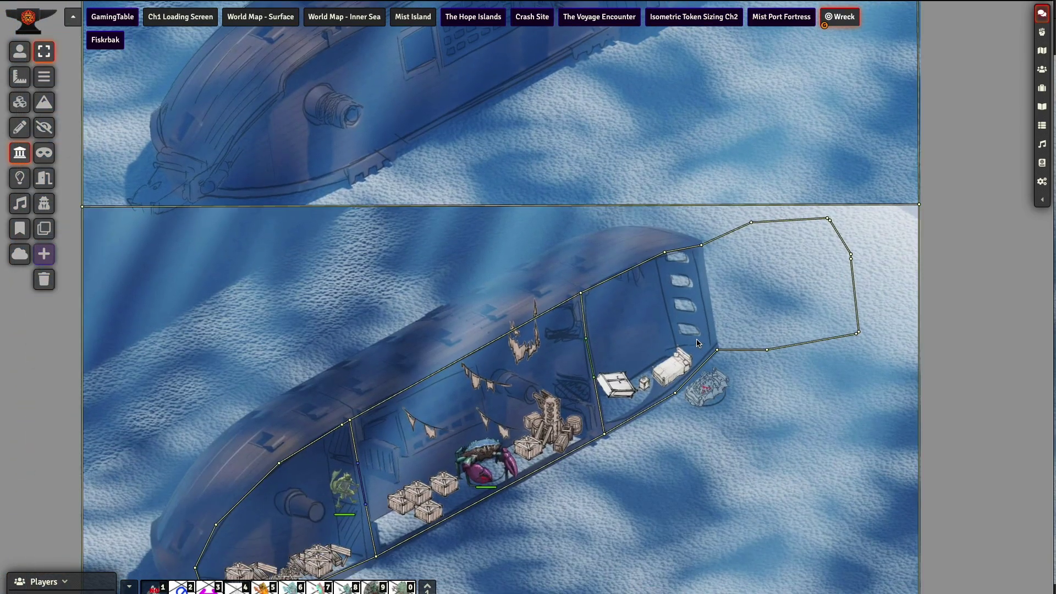
pyautogui.scroll(-10, 564, 540)
pyautogui.hscroll(-2, 636, 486)
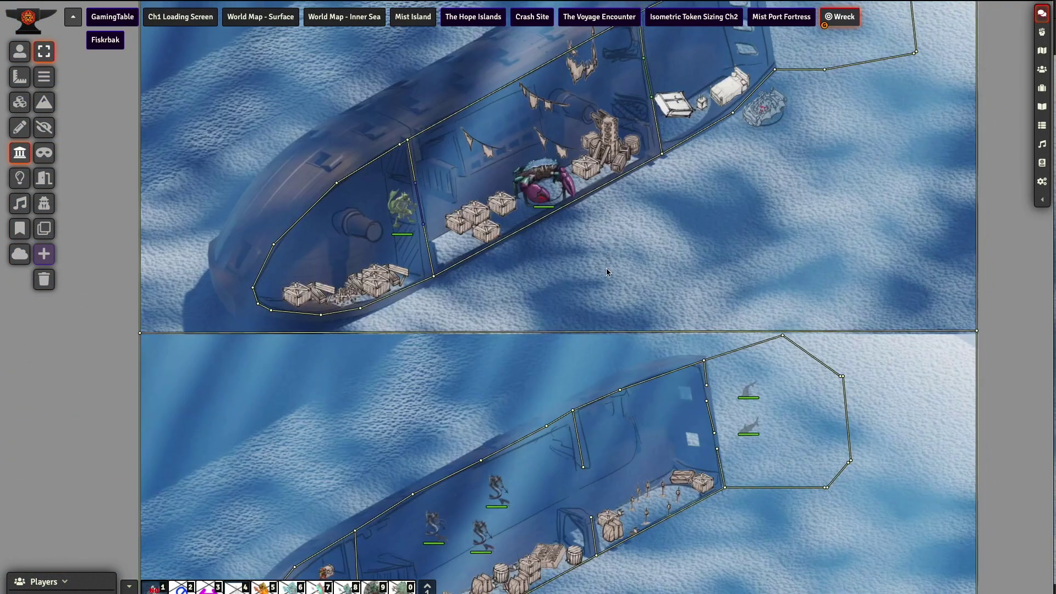
pyautogui.scroll(9, 591, 320)
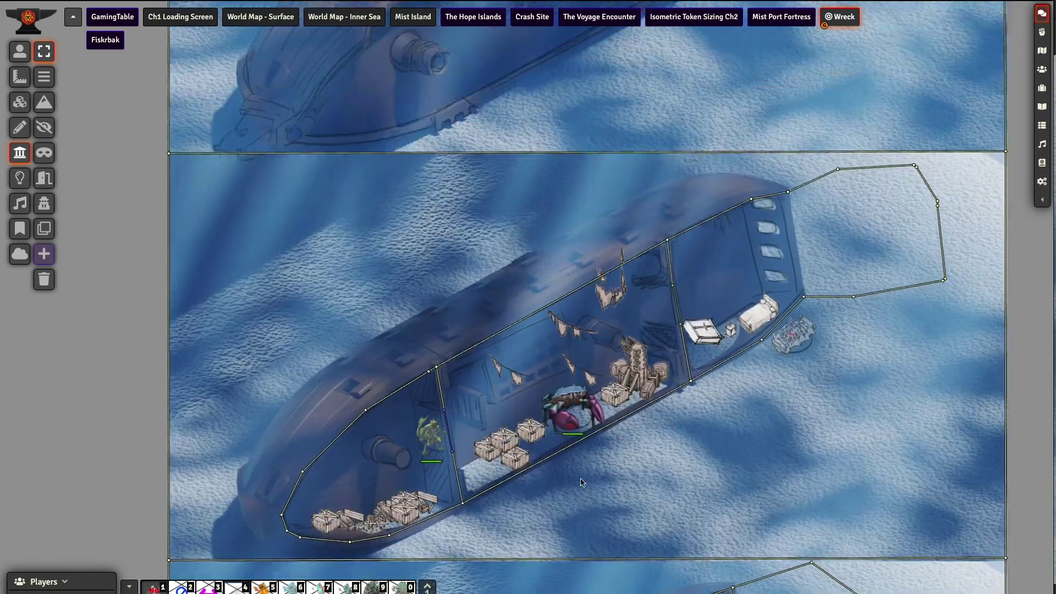
pyautogui.scroll(-3, 550, 369)
pyautogui.hscroll(-1, 548, 377)
pyautogui.scroll(-3, 548, 376)
pyautogui.keyDown('ctrl'); pyautogui.scroll(5, 528, 385); pyautogui.keyUp('ctrl')
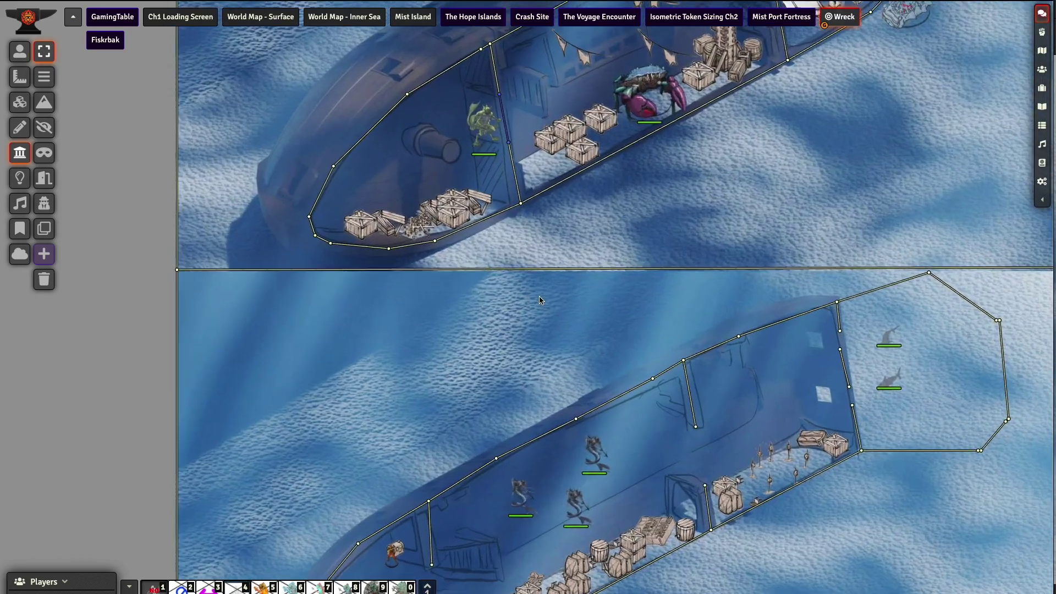
pyautogui.keyDown('ctrl'); pyautogui.scroll(5, 509, 397); pyautogui.keyUp('ctrl')
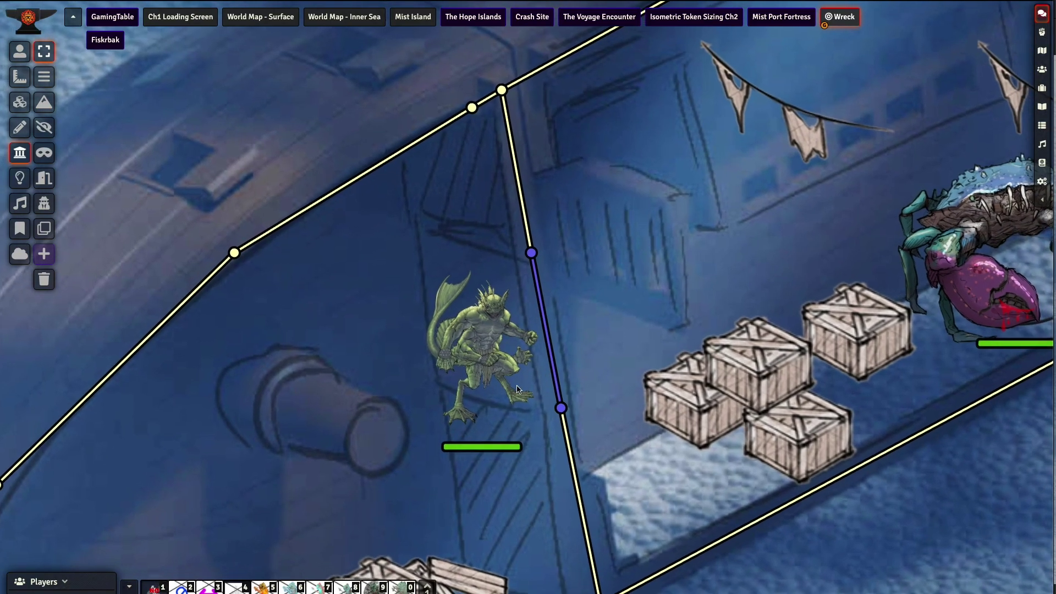
# Step: Pan along the forward hold and over to the merfolk on the lower wreck deck
pyautogui.scroll(4, 518, 397)
pyautogui.scroll(-5, 508, 432)
pyautogui.moveTo(548, 479); pyautogui.dragTo(518, 330, button='right')
pyautogui.scroll(-7, 518, 335)
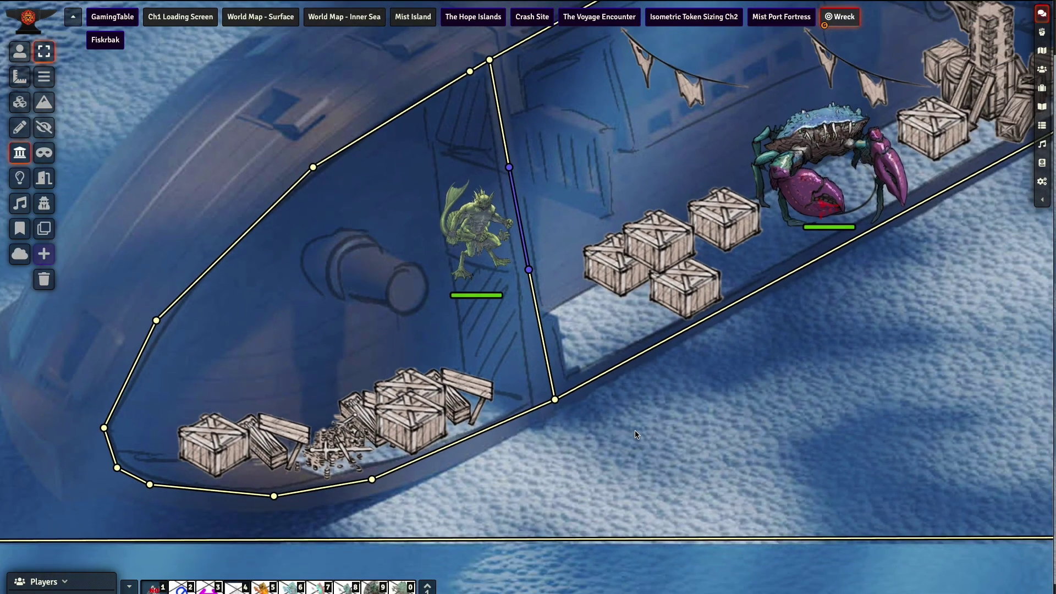
pyautogui.moveTo(632, 435); pyautogui.dragTo(440, 123, button='right')
pyautogui.moveTo(402, 353); pyautogui.dragTo(522, 93, button='right')
pyautogui.scroll(-2, 477, 249)
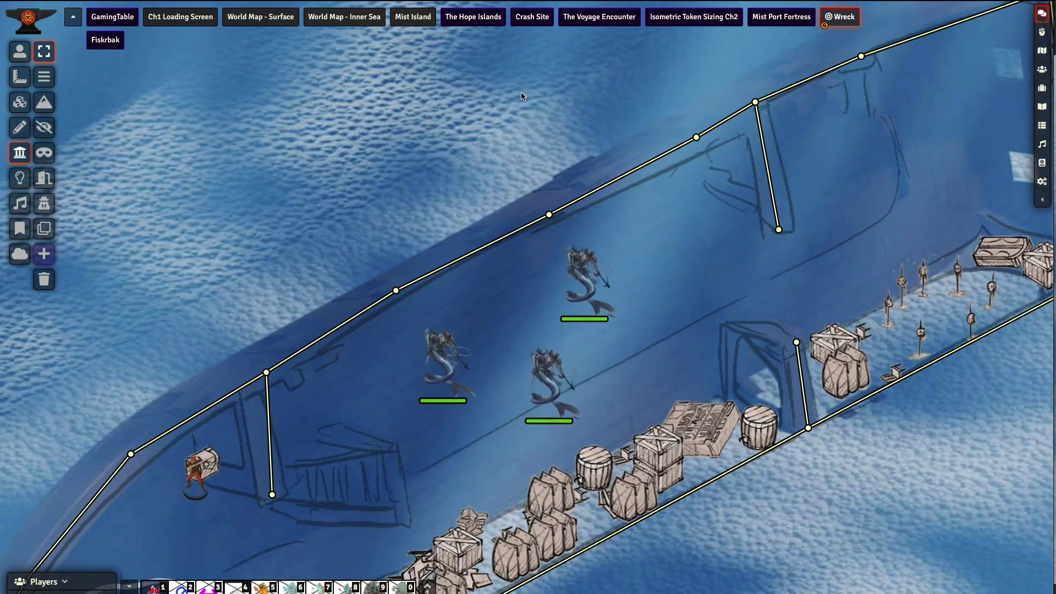
pyautogui.moveTo(494, 168); pyautogui.dragTo(526, 213, button='right')
pyautogui.scroll(-3, 526, 213)
pyautogui.moveTo(395, 515); pyautogui.dragTo(457, 254, button='right')
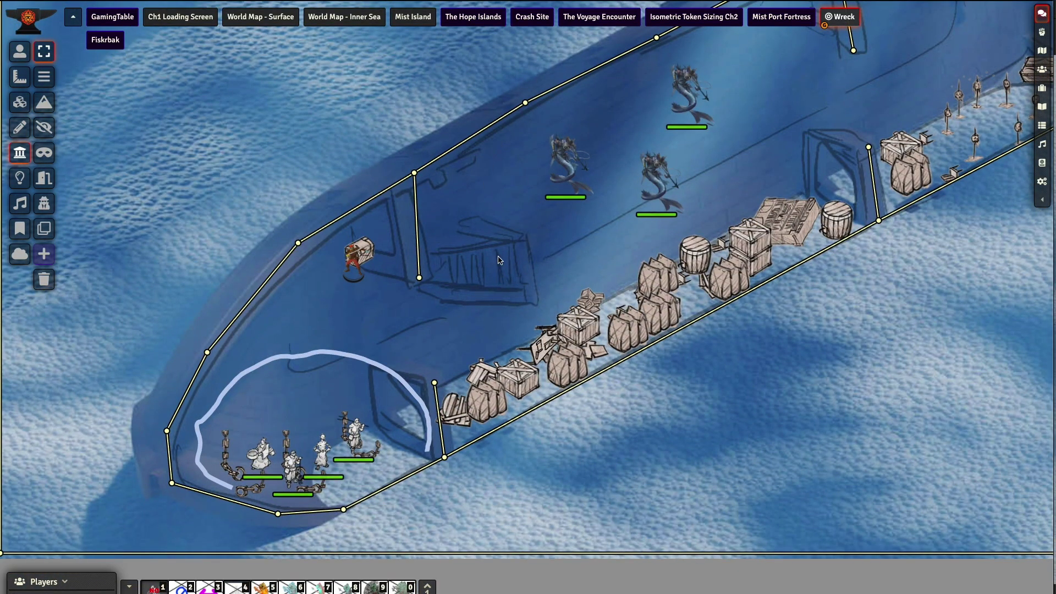
# Step: Look over the chained captives at the bow, then zoom back out to the crab deck
pyautogui.moveTo(493, 272); pyautogui.dragTo(481, 367, button='right')
pyautogui.scroll(-3, 475, 274)
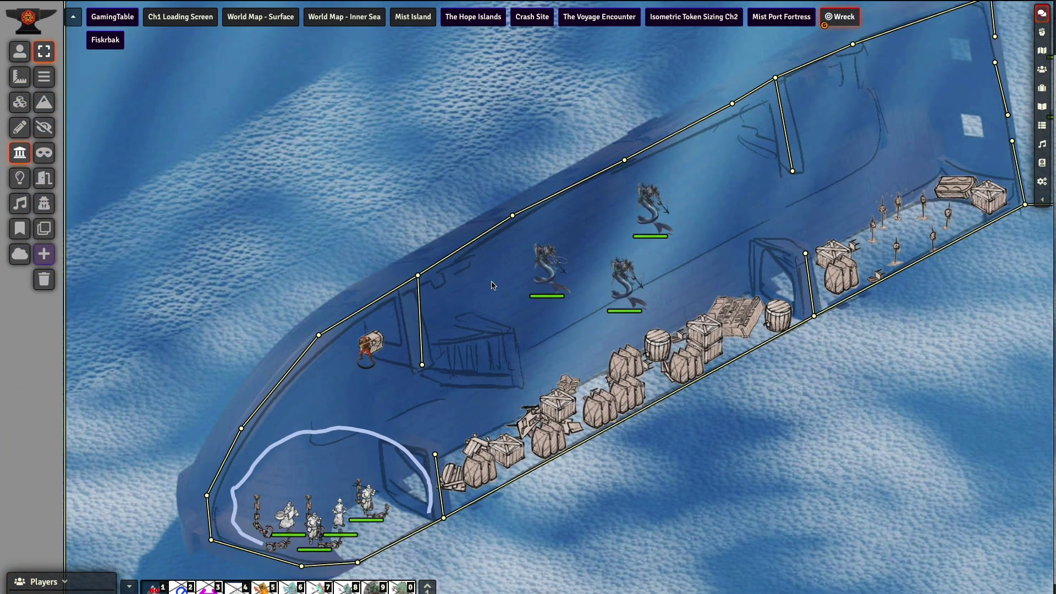
pyautogui.moveTo(496, 280); pyautogui.dragTo(433, 367, button='right')
pyautogui.scroll(-3, 467, 335)
pyautogui.scroll(-3, 449, 346)
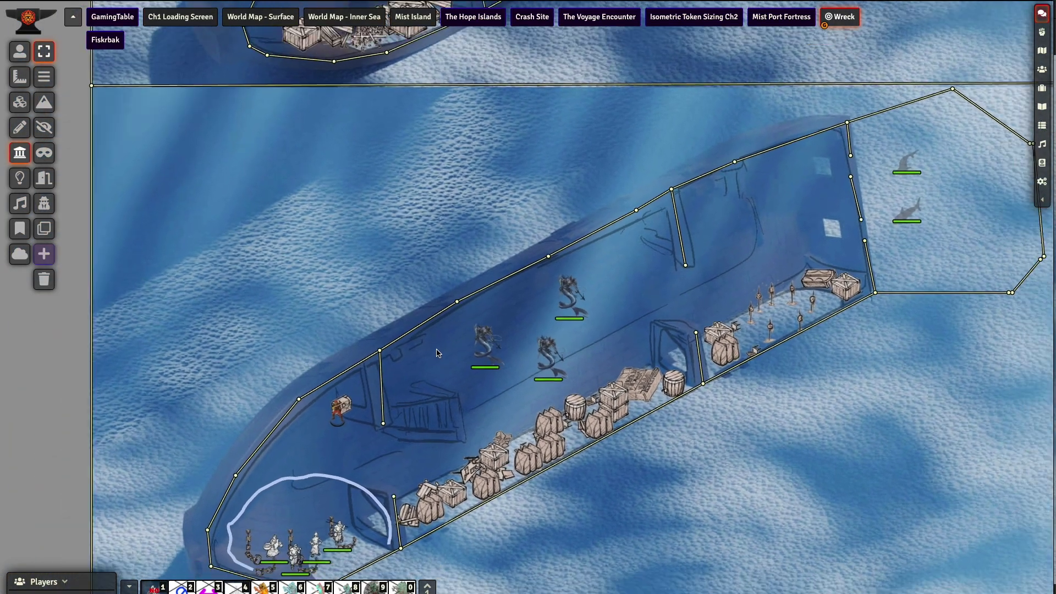
pyautogui.scroll(-2, 447, 307)
pyautogui.moveTo(396, 244); pyautogui.dragTo(370, 259, button='right')
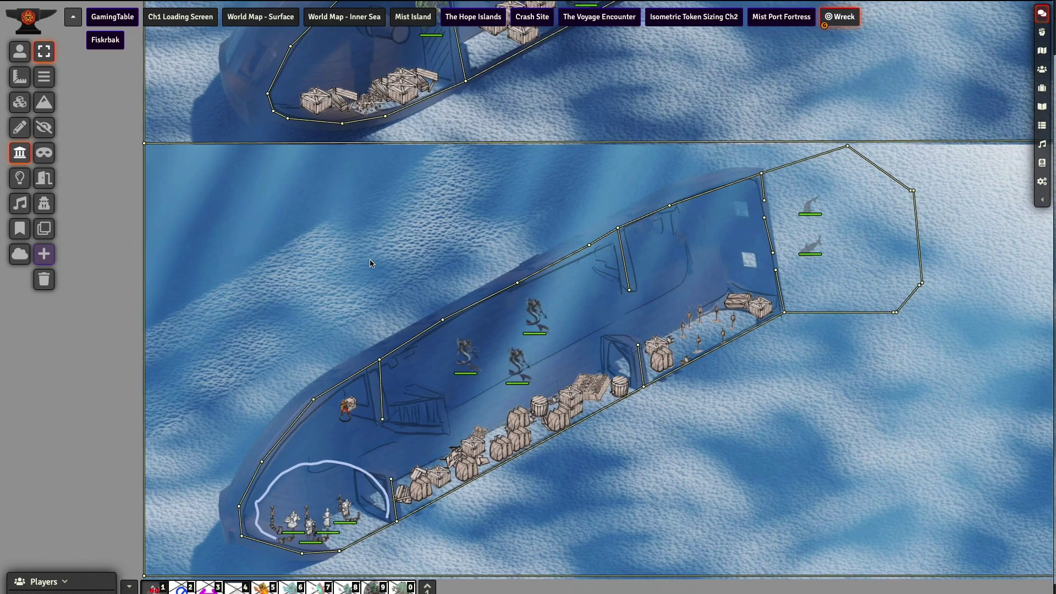
pyautogui.scroll(-4, 370, 259)
pyautogui.scroll(5, 387, 304)
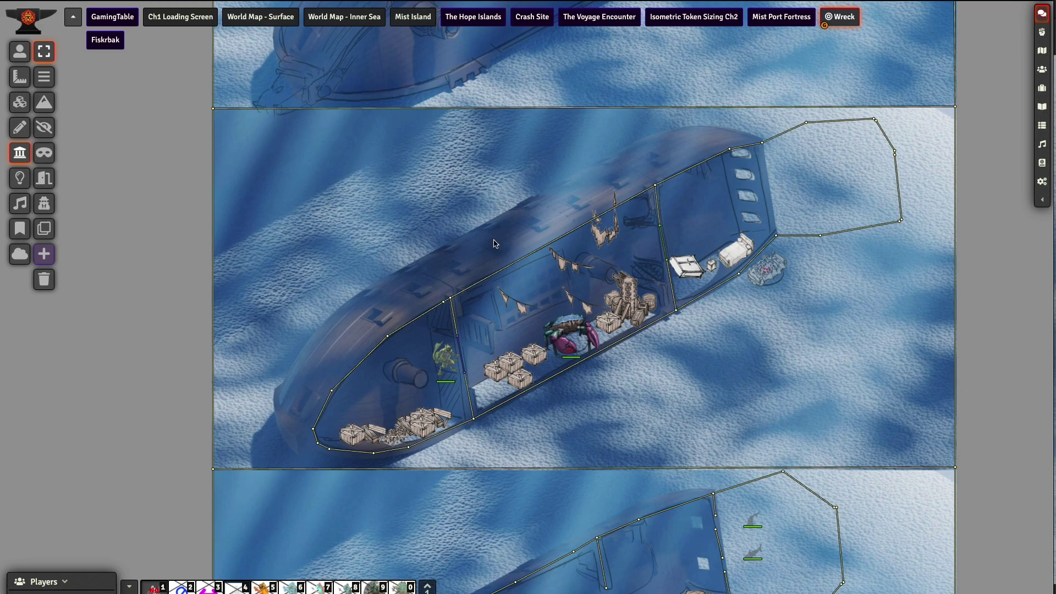
pyautogui.scroll(5, 496, 243)
# Step: Zoom and pan across the upper wreck at the top of the scene
pyautogui.keyDown('ctrl'); pyautogui.scroll(-1, 462, 245); pyautogui.keyUp('ctrl')
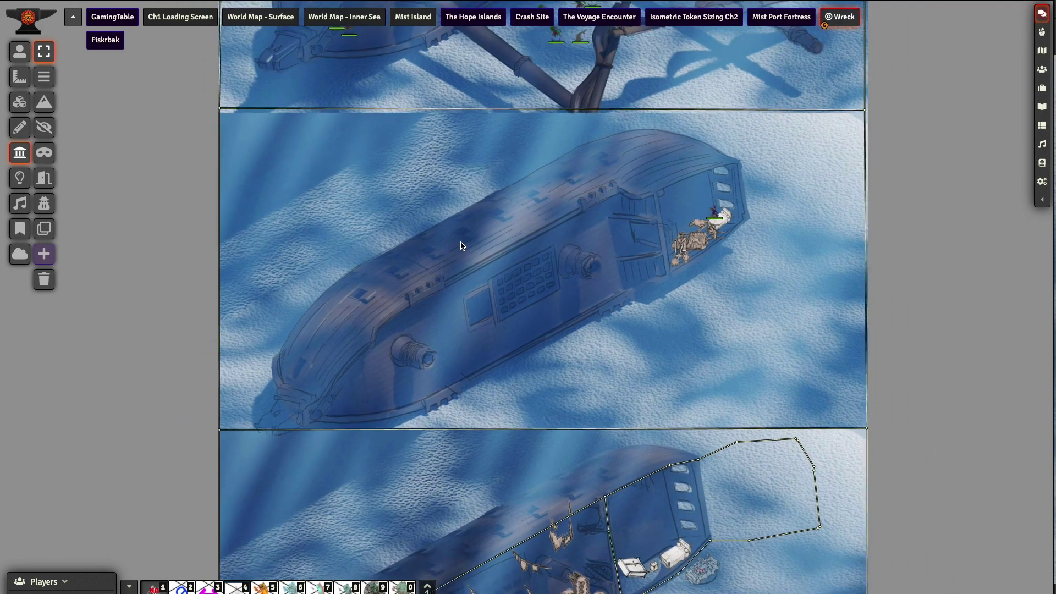
pyautogui.scroll(6, 462, 245)
pyautogui.scroll(-1, 444, 267)
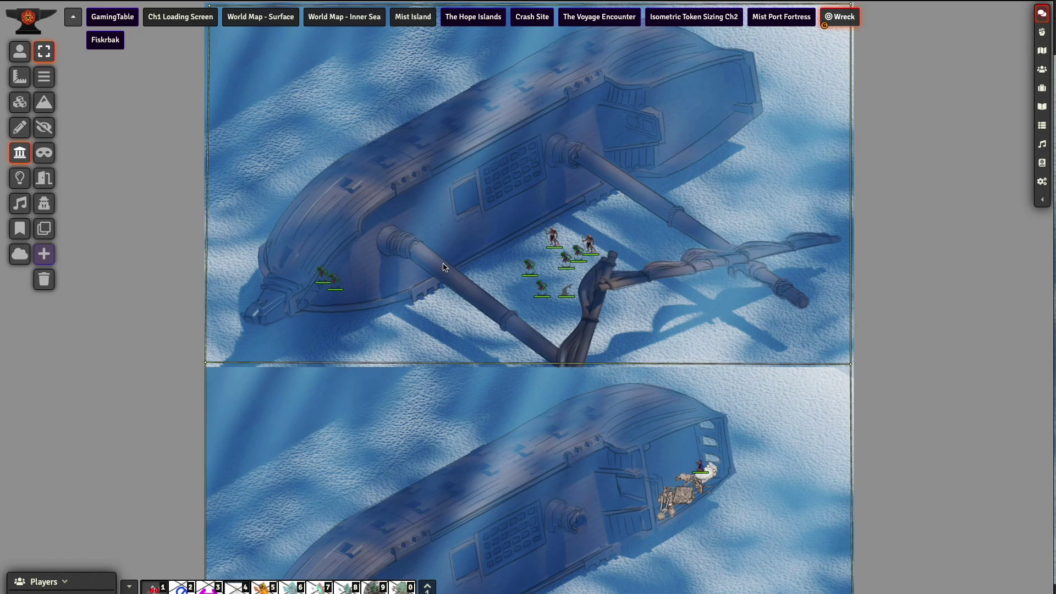
pyautogui.moveTo(462, 310); pyautogui.dragTo(482, 175, button='right')
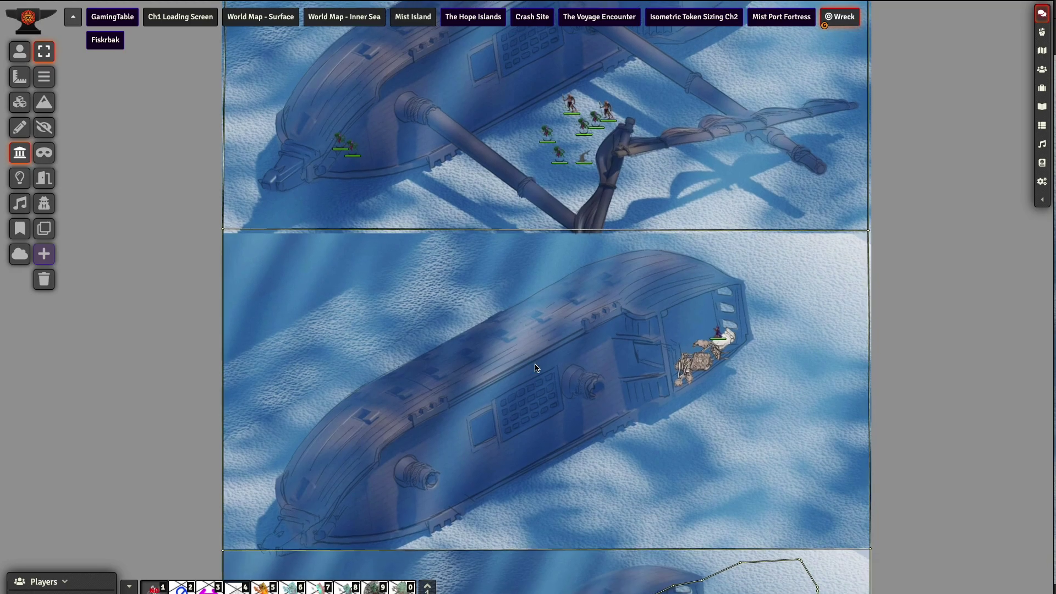
pyautogui.scroll(3, 532, 376)
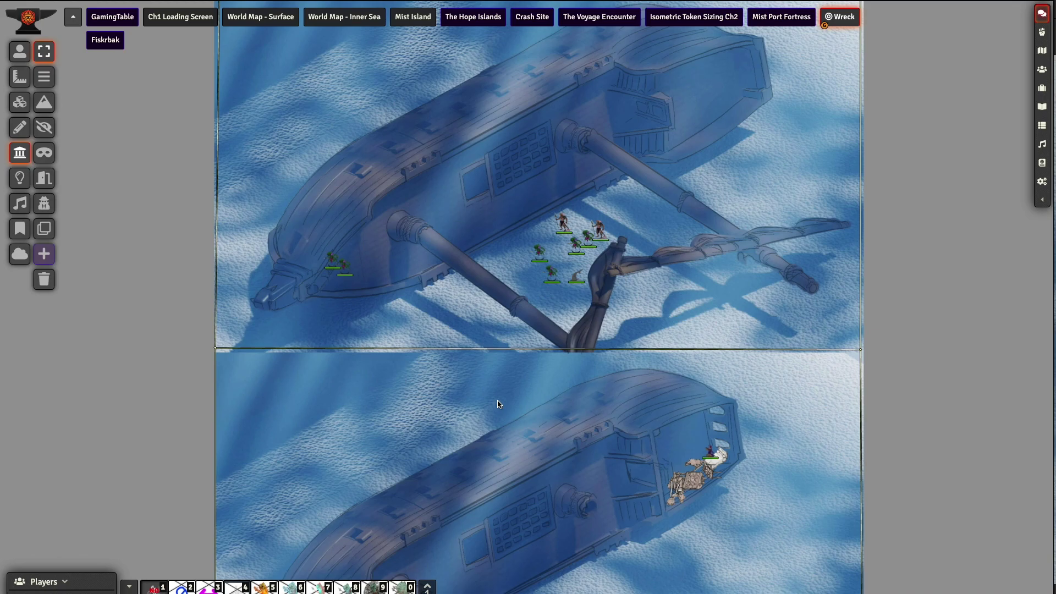
# Step: Pan down to the crab deck and zoom in on its walled rooms, fish-man and crab
pyautogui.scroll(-1, 502, 267)
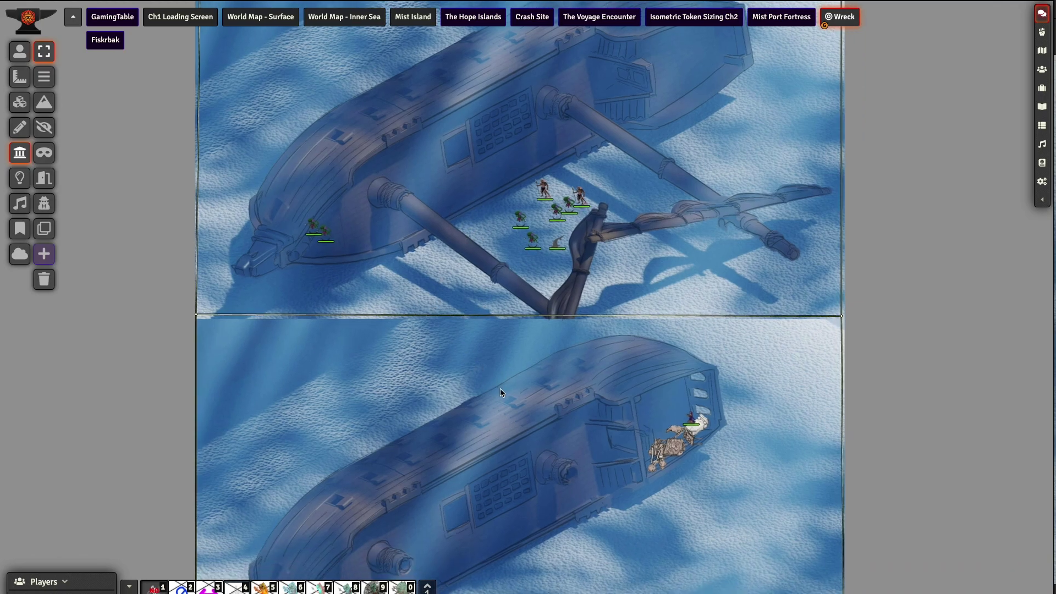
pyautogui.scroll(-2, 500, 392)
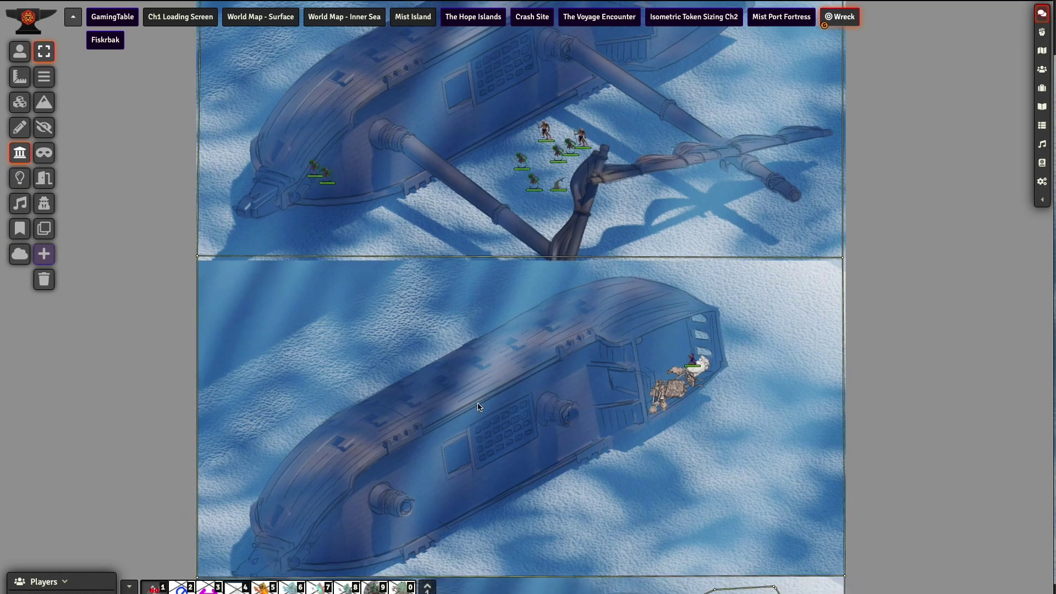
pyautogui.scroll(1, 482, 426)
pyautogui.scroll(-7, 491, 460)
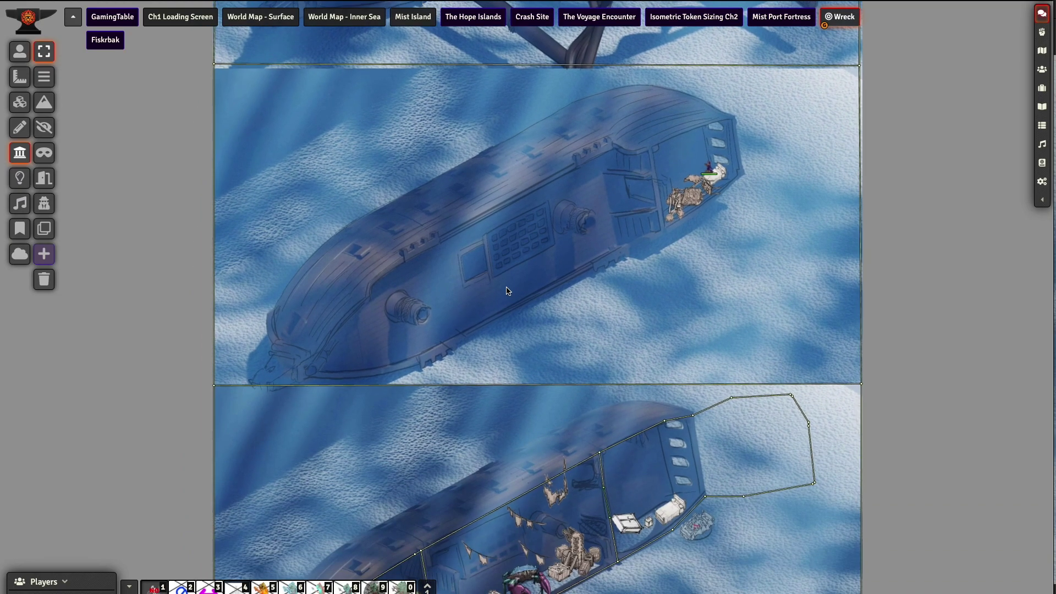
pyautogui.moveTo(454, 497); pyautogui.dragTo(461, 259, button='right')
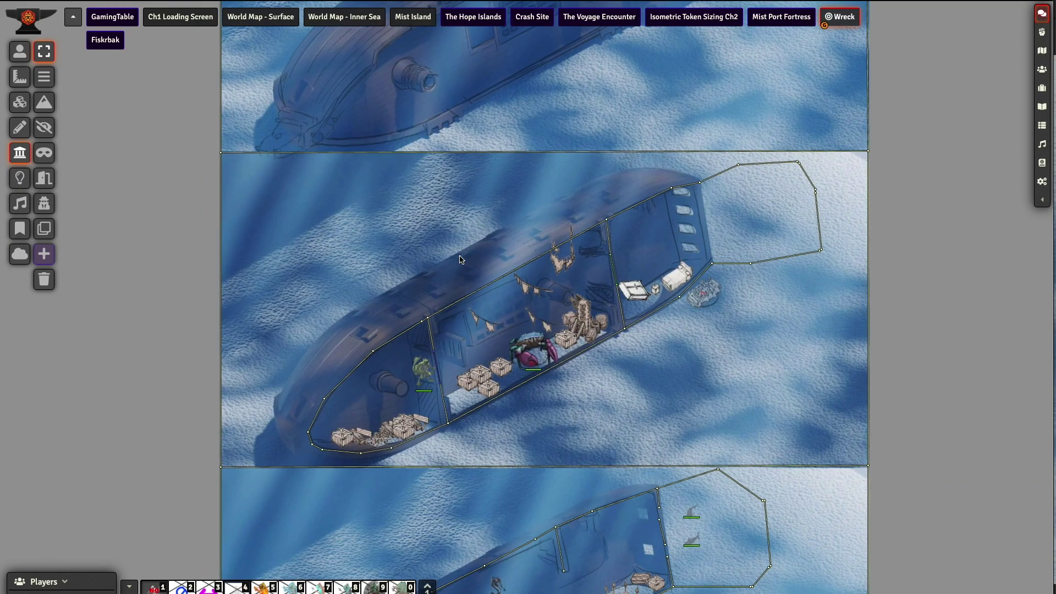
pyautogui.scroll(5, 513, 317)
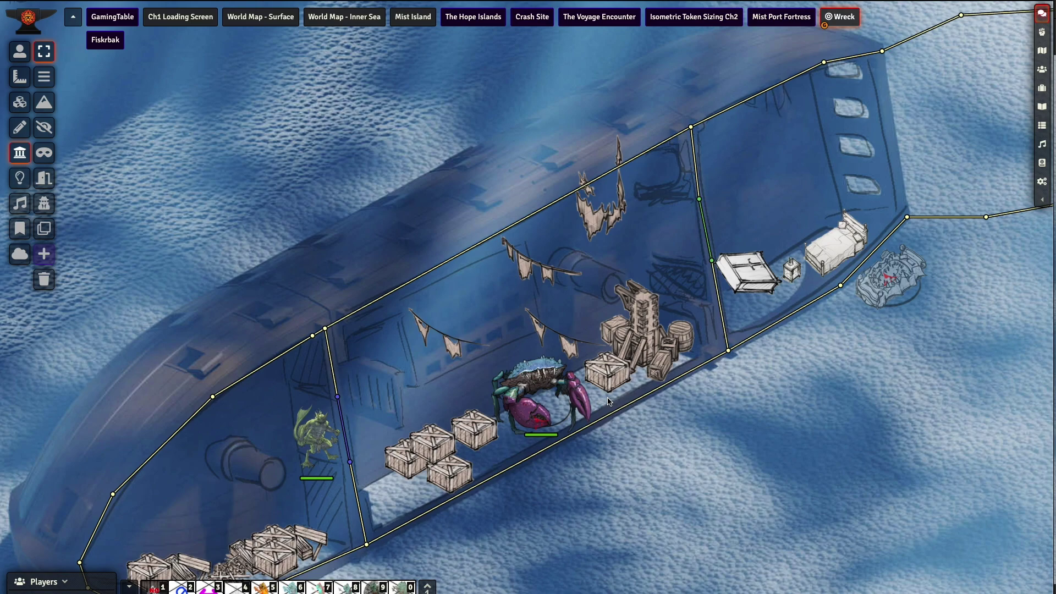
pyautogui.scroll(-3, 612, 303)
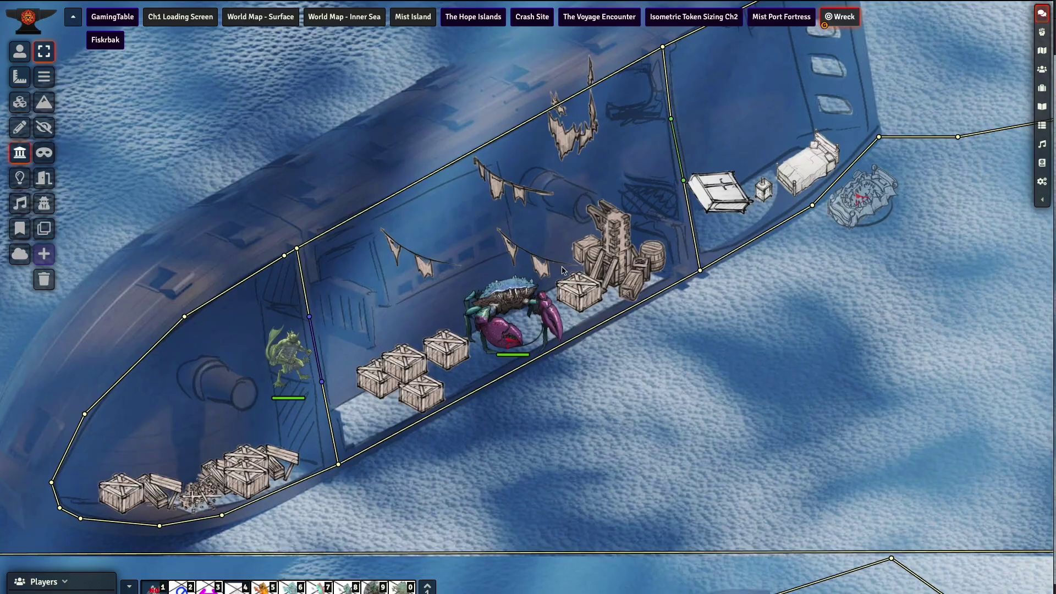